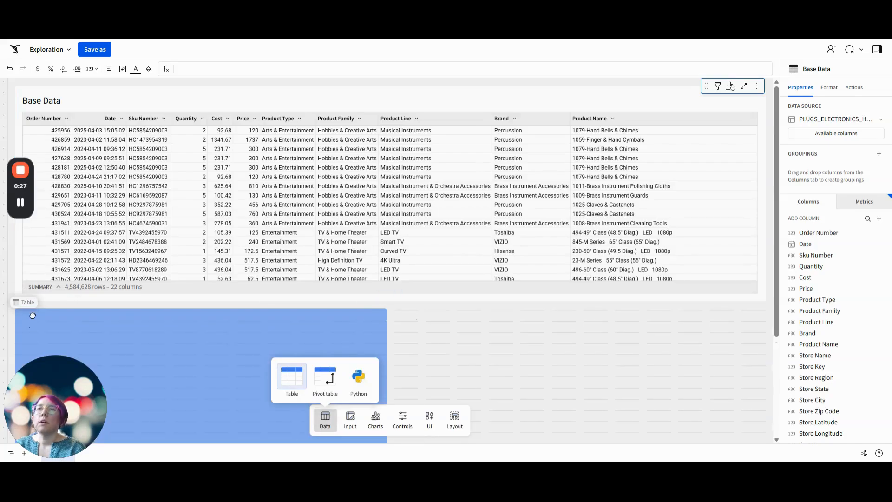
Set the source of the new table below Base Data to D_GEOJSON_US_COUNTIES from the RETAIL PLUGS_ELECTRONICS schema
scroll(213, 325, "down", 3)
left_click(206, 295)
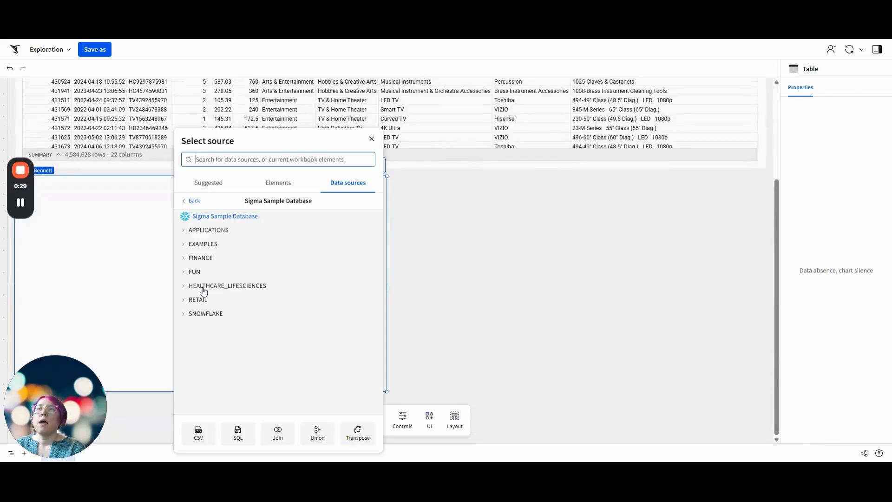
left_click(207, 301)
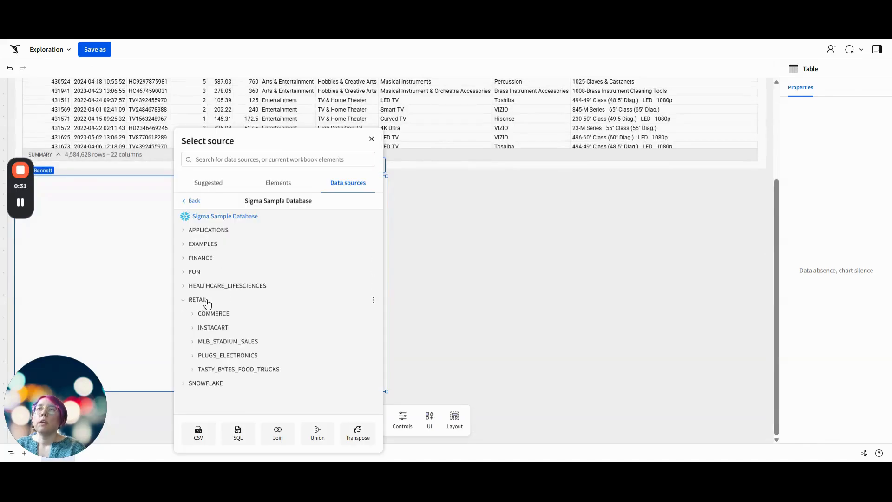
left_click(230, 356)
scroll(266, 329, "down", 3)
scroll(266, 329, "down", 1)
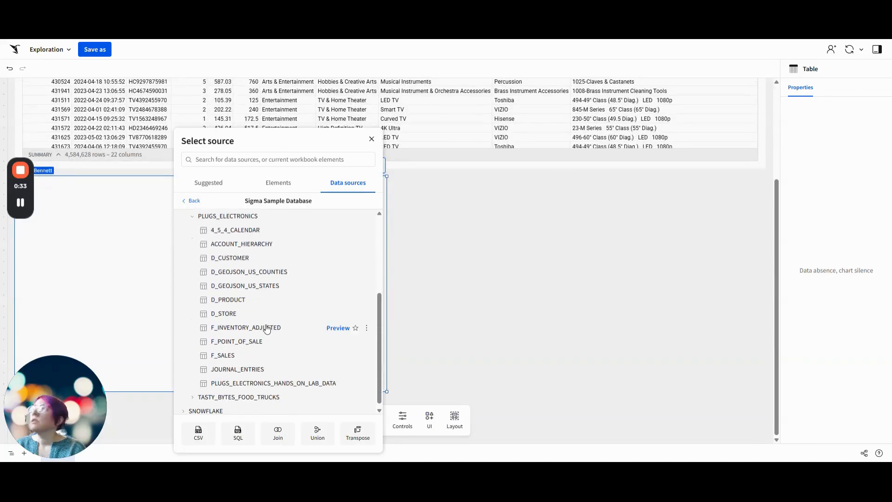
mouse_move(267, 325)
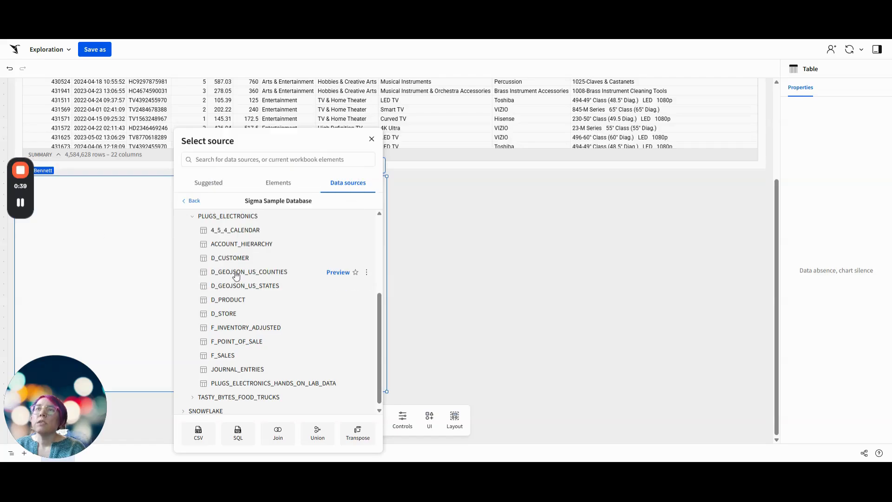
left_click(260, 271)
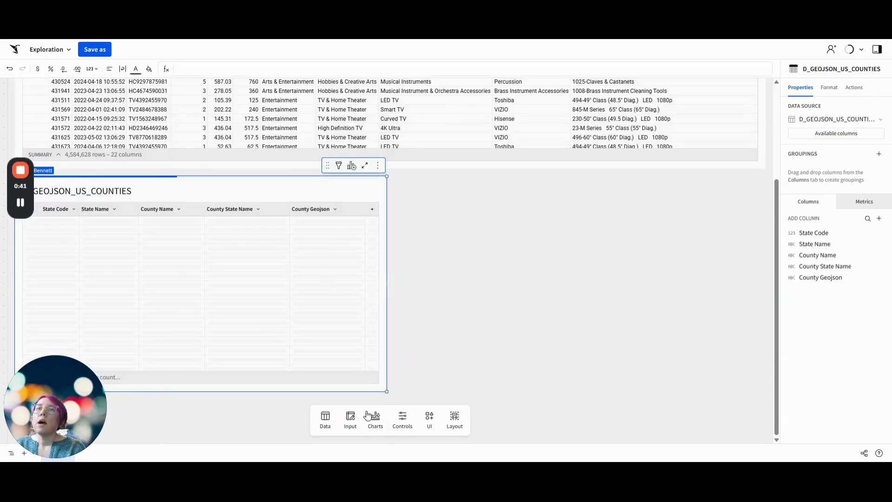
Add another table beside D_GEOJSON_US_COUNTIES, sourced from D_STORE in the RETAIL PLUGS_ELECTRONICS schema
left_click(325, 418)
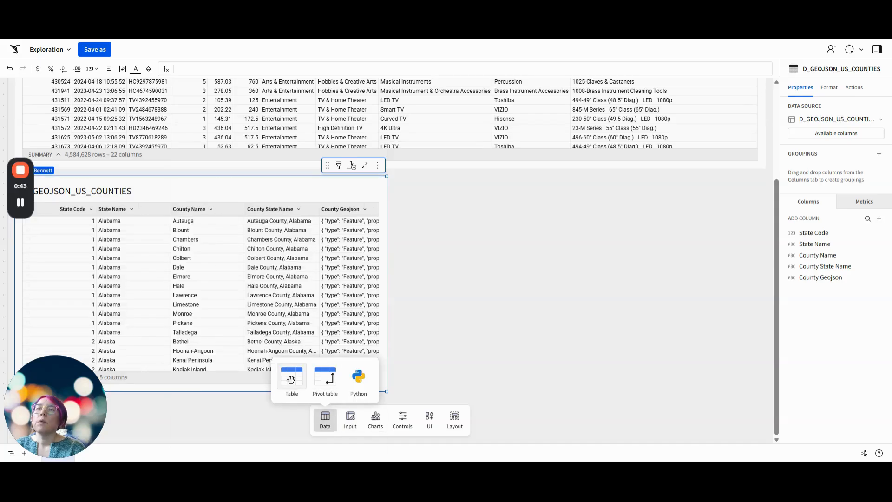
left_click_drag(291, 378, 409, 243)
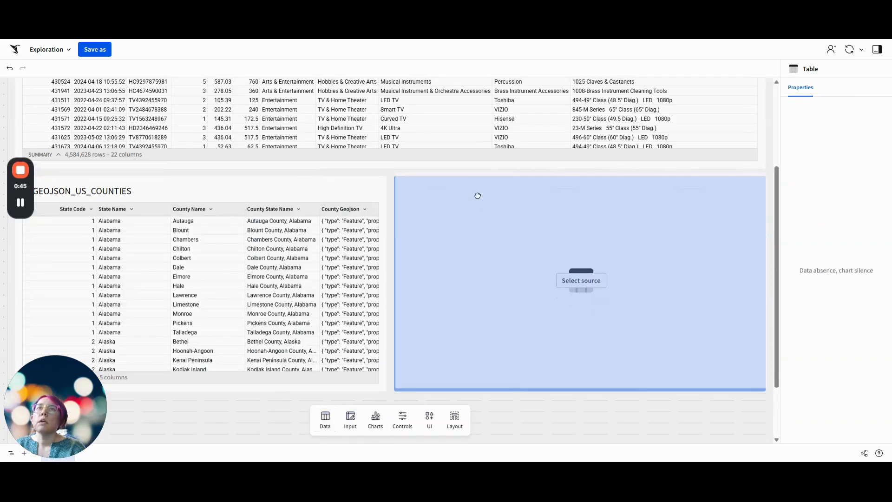
left_click(576, 288)
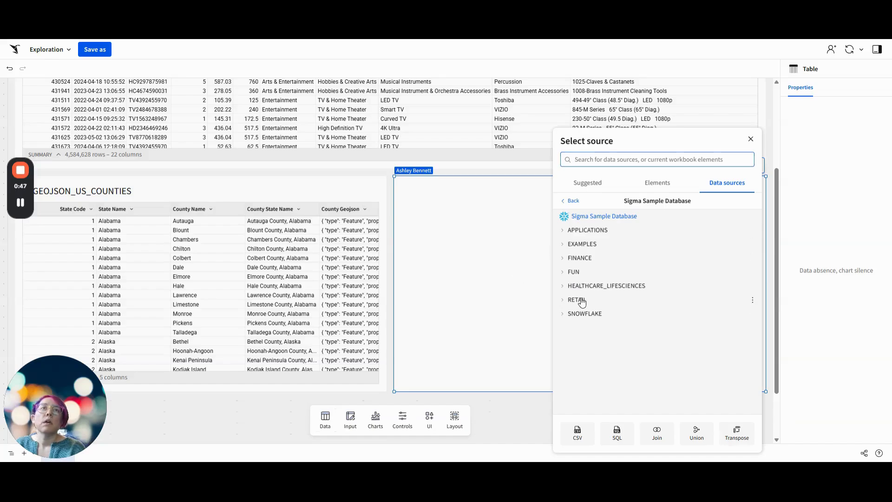
left_click(577, 300)
left_click(601, 355)
scroll(613, 371, "down", 2)
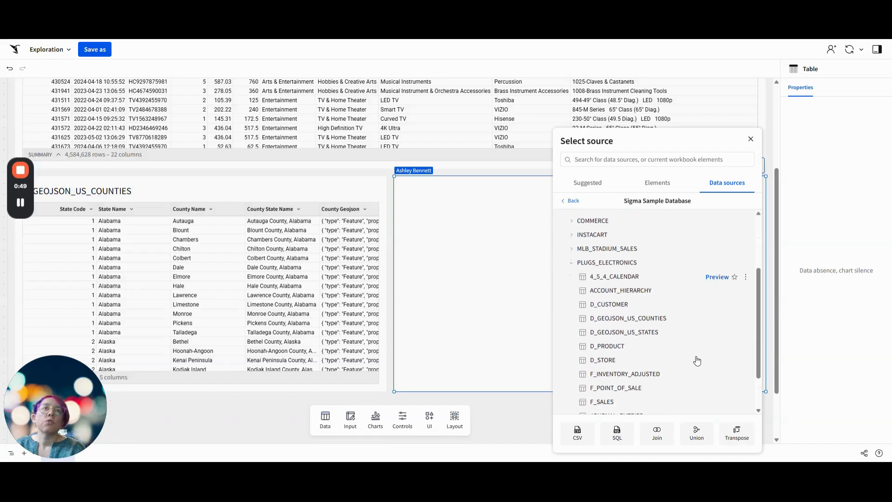
scroll(617, 370, "down", 2)
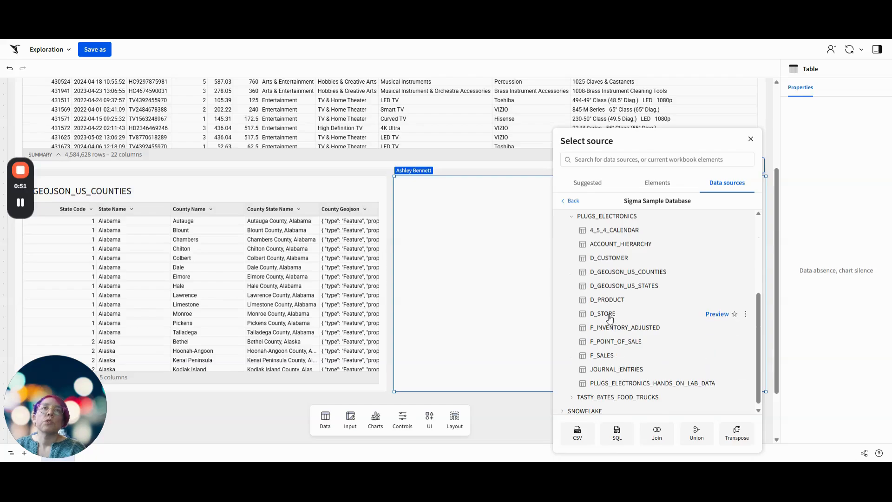
left_click(610, 318)
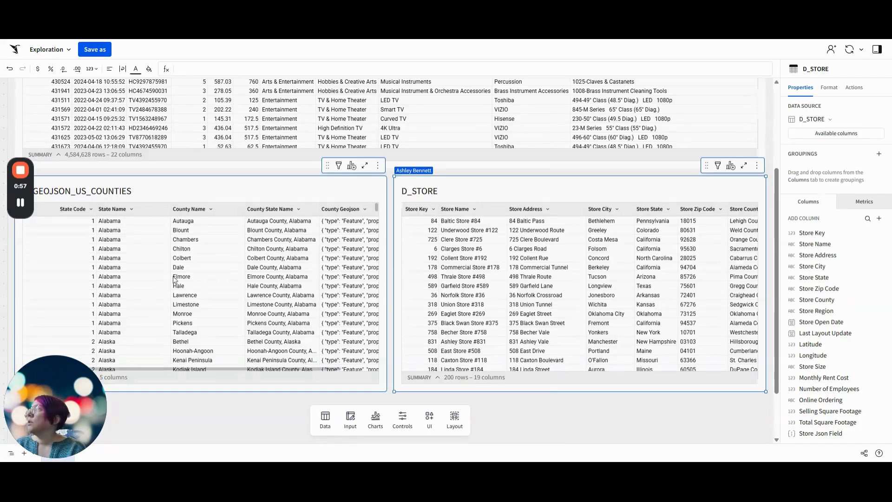
Add a lookup column to Base Data that brings in Store County from D_STORE, matched on Store Key
scroll(338, 250, "up", 3)
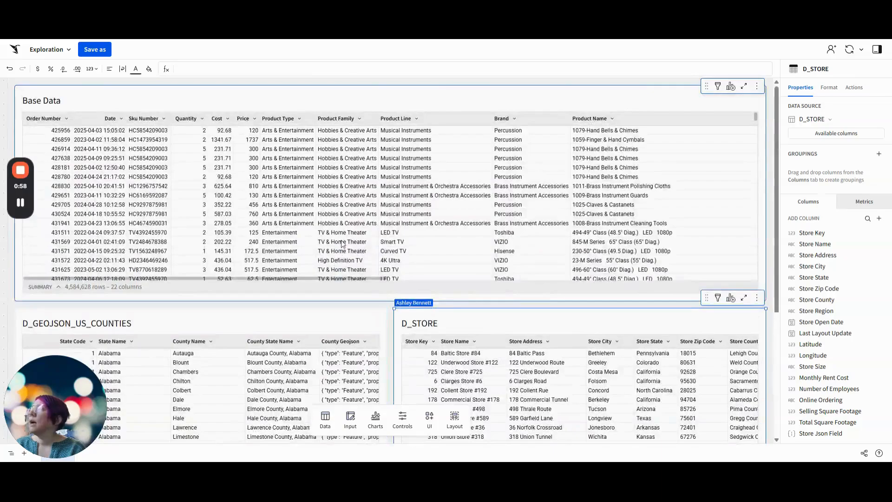
left_click(329, 90)
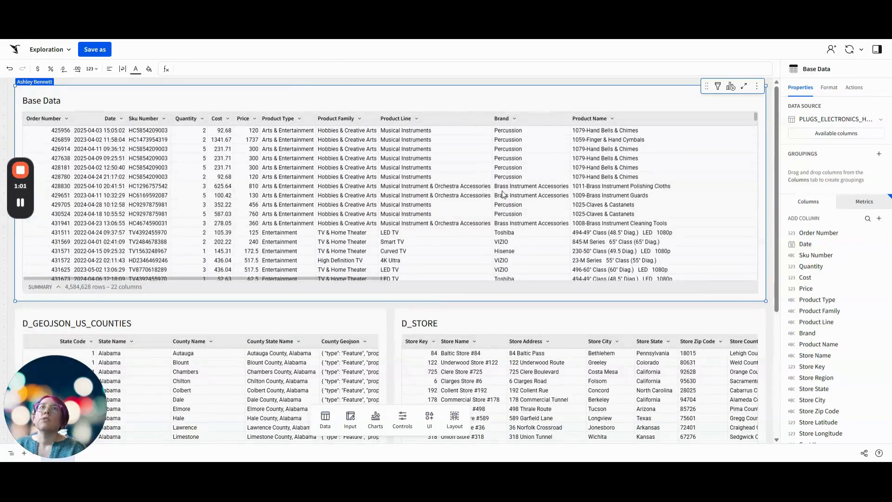
scroll(502, 194, "right", 5)
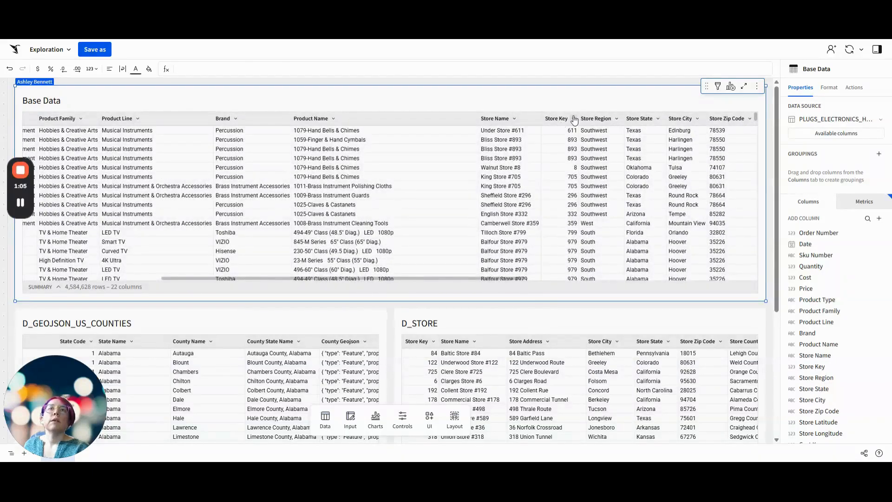
left_click(575, 120)
mouse_move(599, 170)
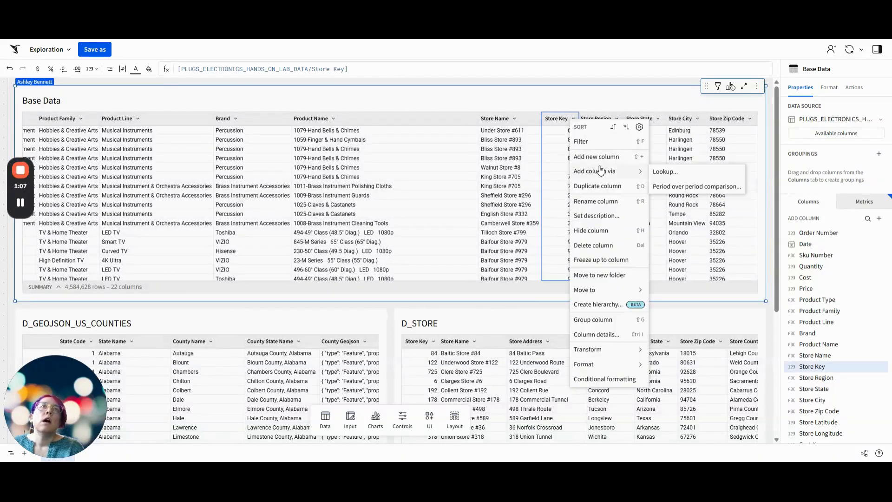
left_click(658, 173)
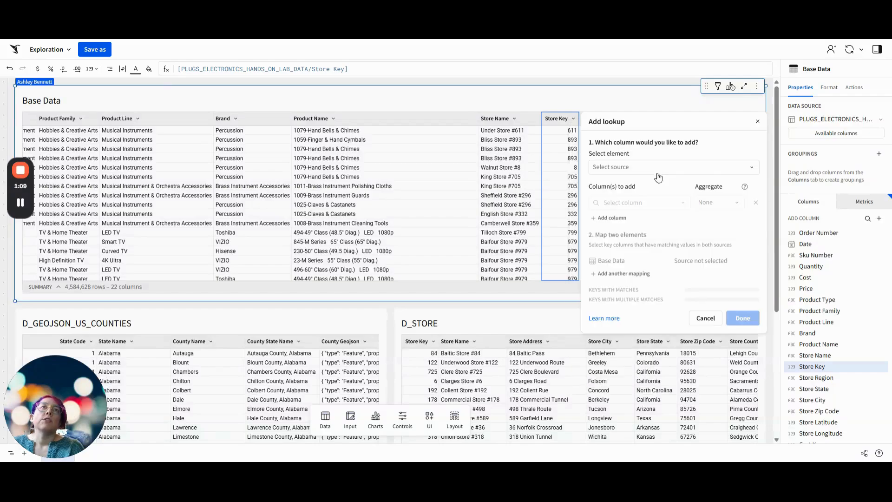
left_click(632, 173)
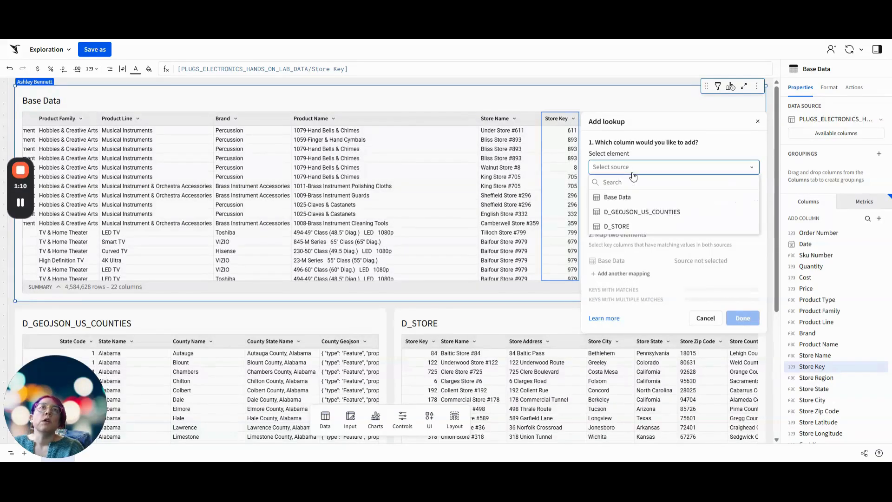
left_click(623, 226)
left_click(630, 204)
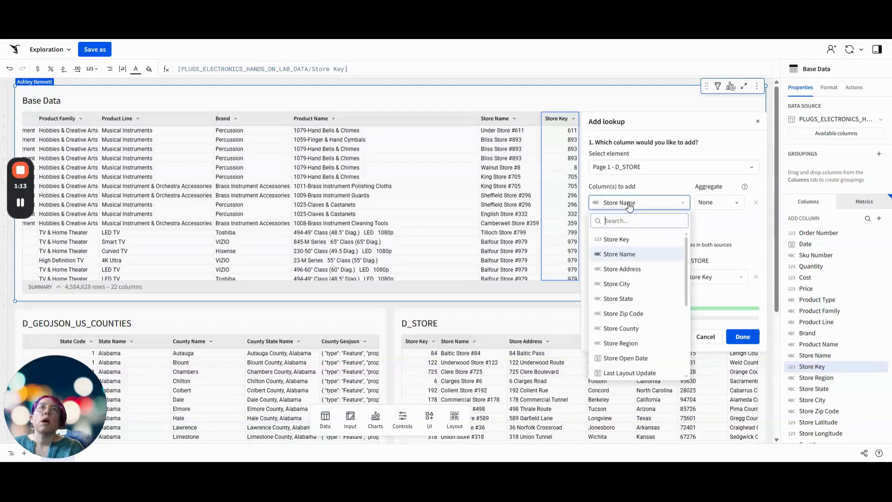
left_click(650, 328)
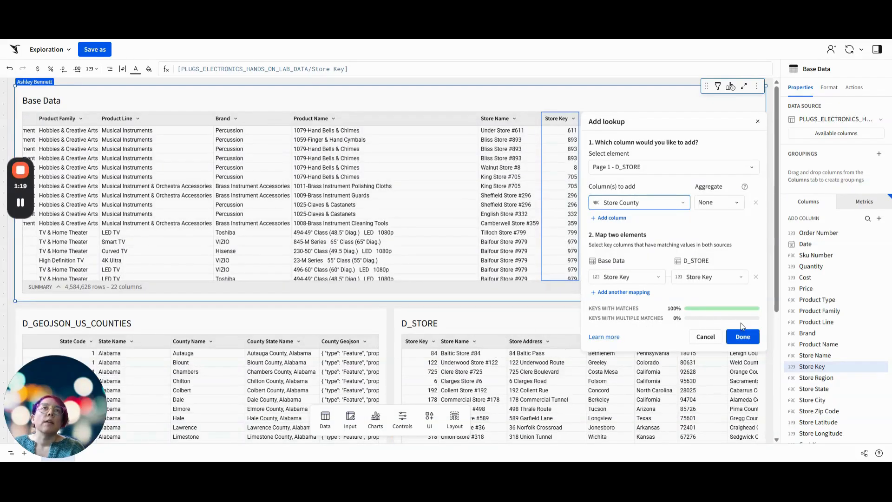
left_click(742, 336)
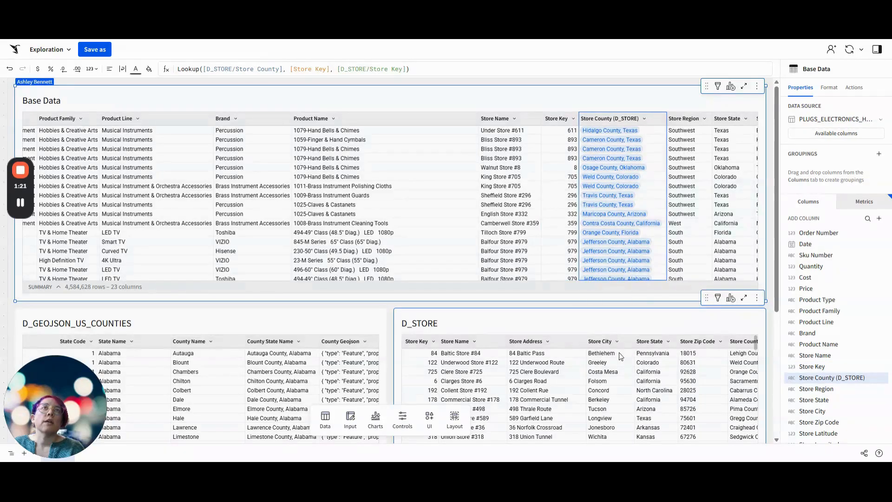
Start a lookup from Base Data's Store County column, choosing County Geojson from D_GEOJSON_US_COUNTIES as the column to add
scroll(603, 312, "down", 1)
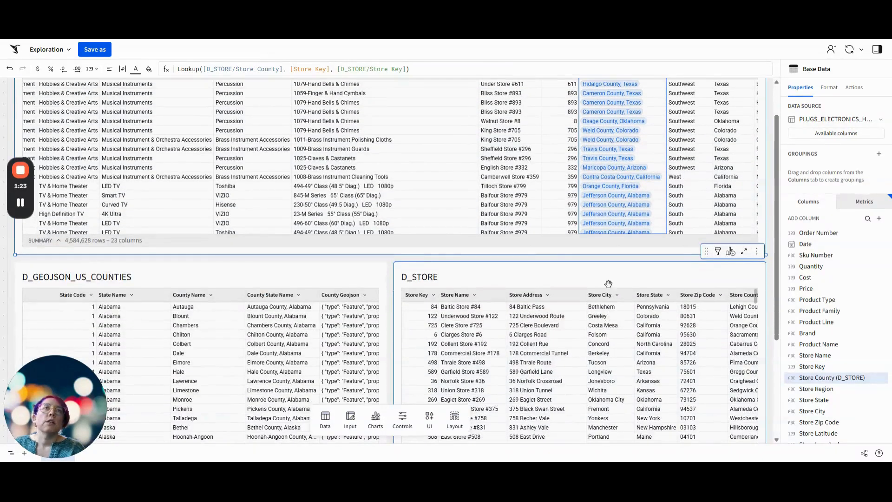
scroll(593, 273, "up", 1)
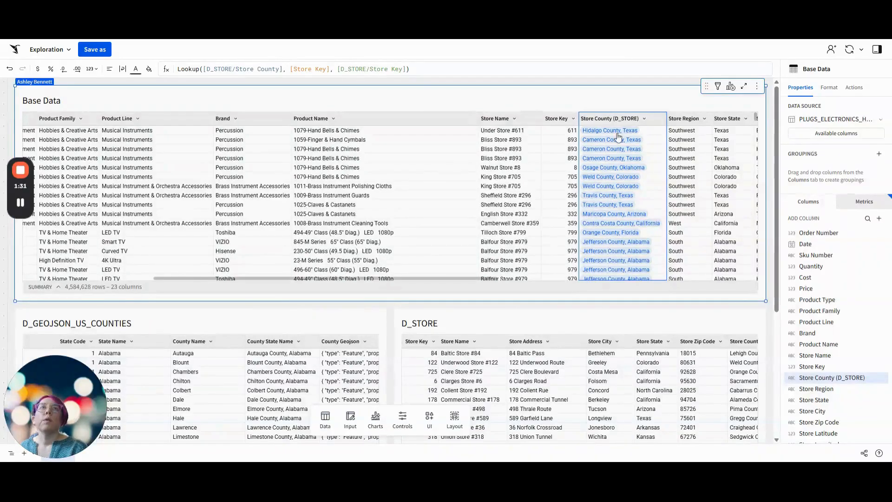
left_click(644, 119)
mouse_move(668, 186)
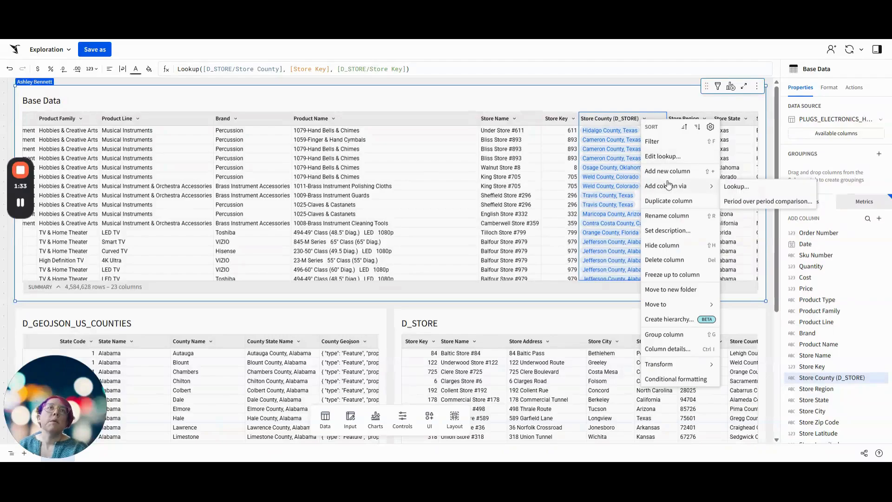
left_click(735, 187)
left_click(708, 167)
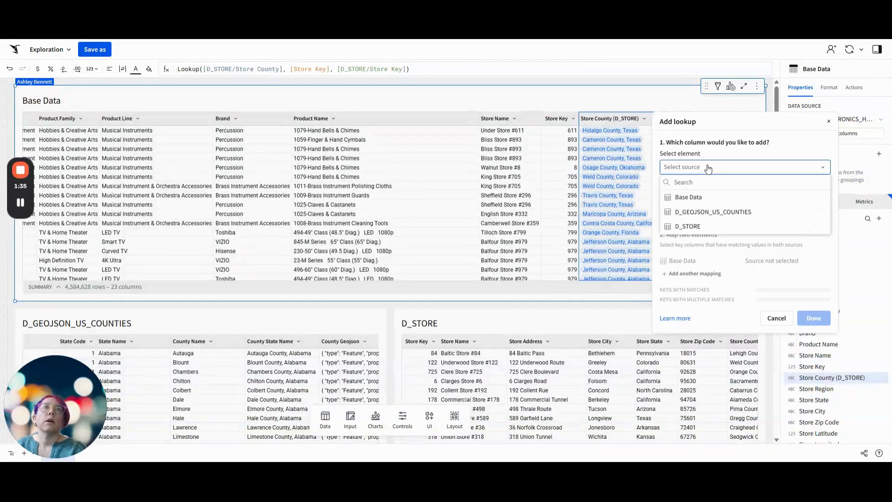
left_click(704, 213)
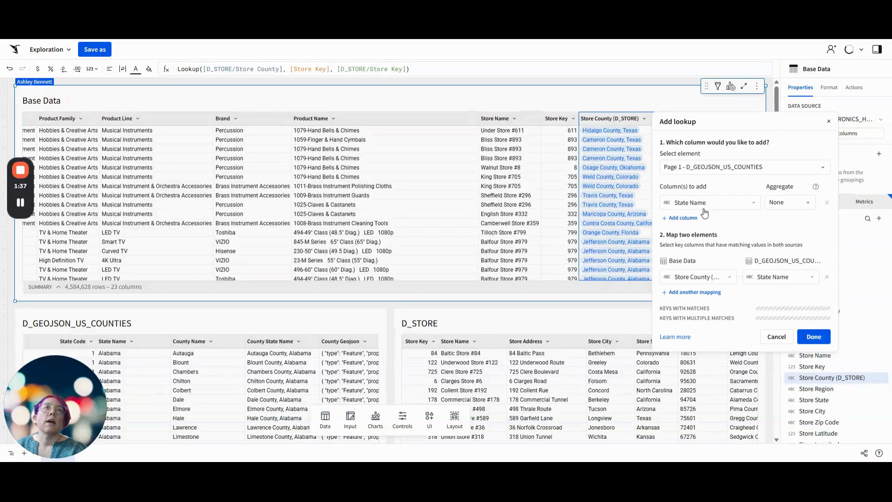
left_click(696, 211)
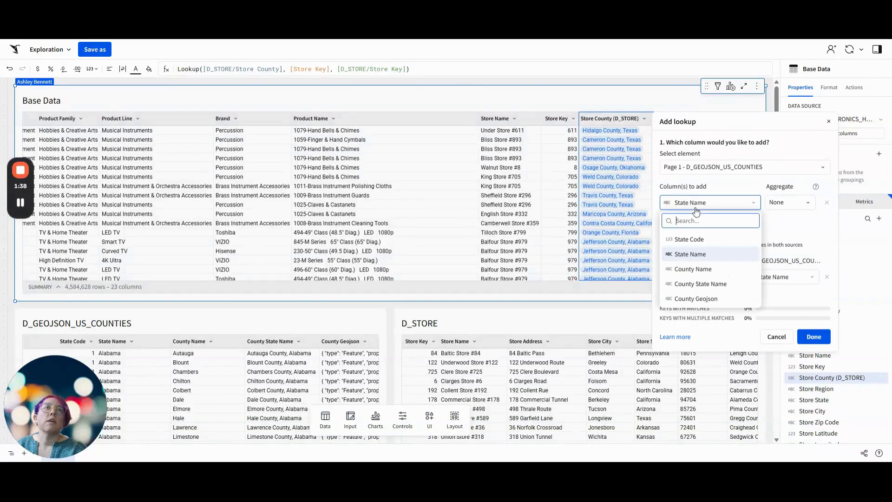
left_click(700, 299)
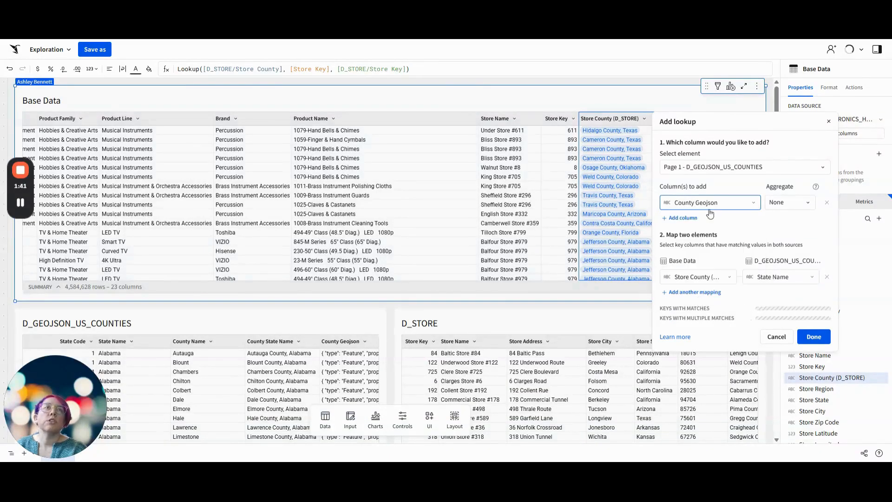
Map Store County in Base Data to County State Name in D_GEOJSON_US_COUNTIES and complete the lookup
left_click(709, 278)
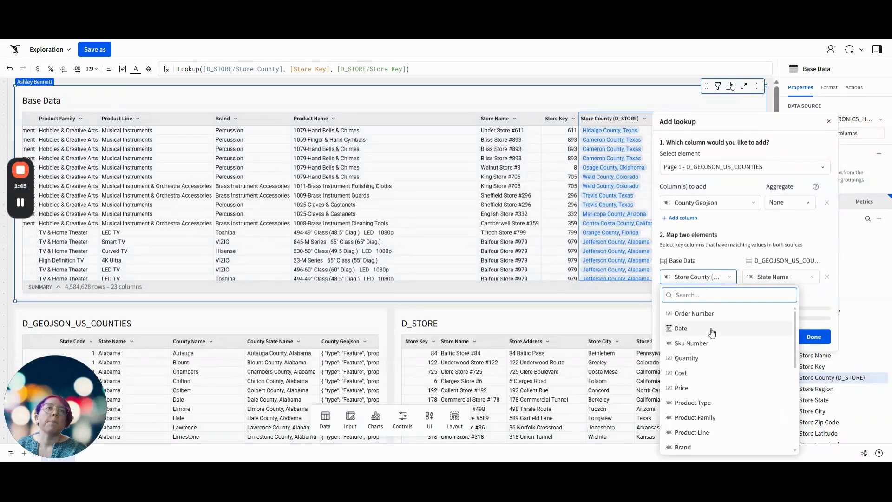
left_click(763, 277)
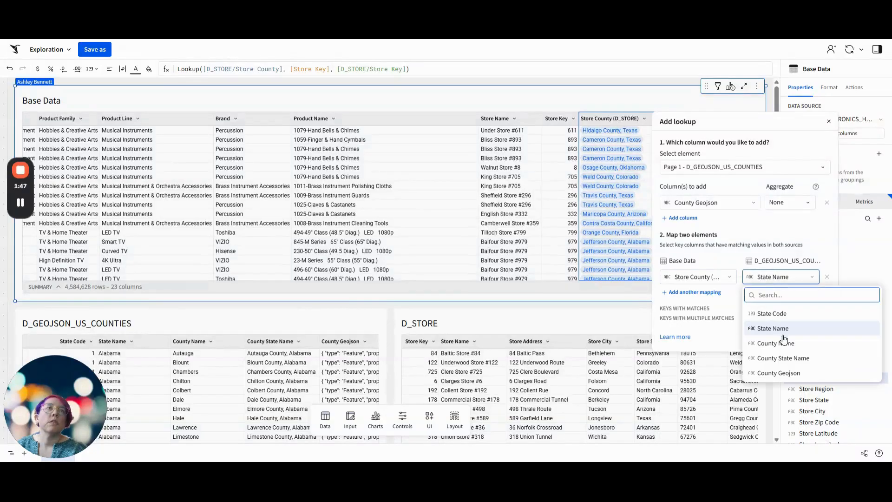
left_click(785, 361)
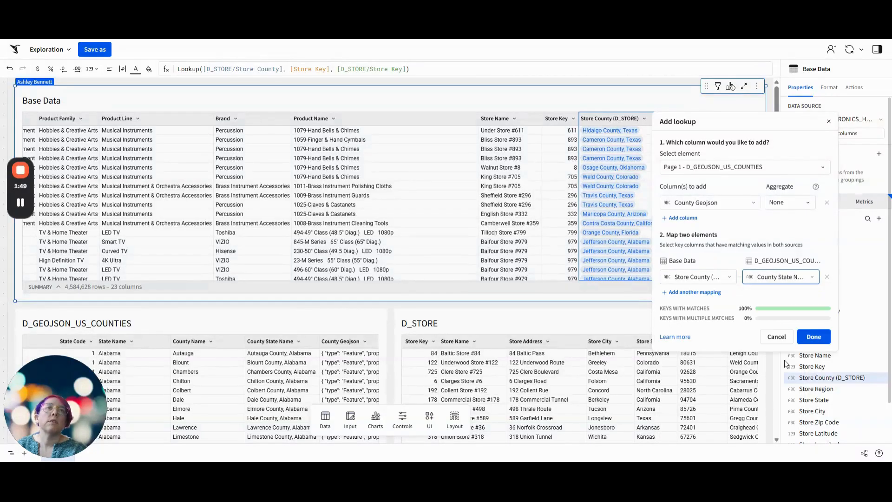
left_click(813, 337)
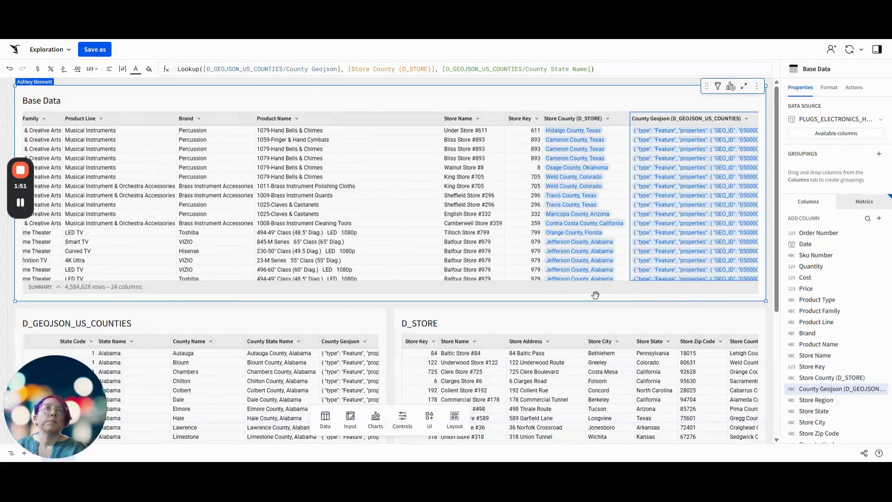
Wrap the County Geojson column's Lookup formula in the Geography function
left_click(179, 70)
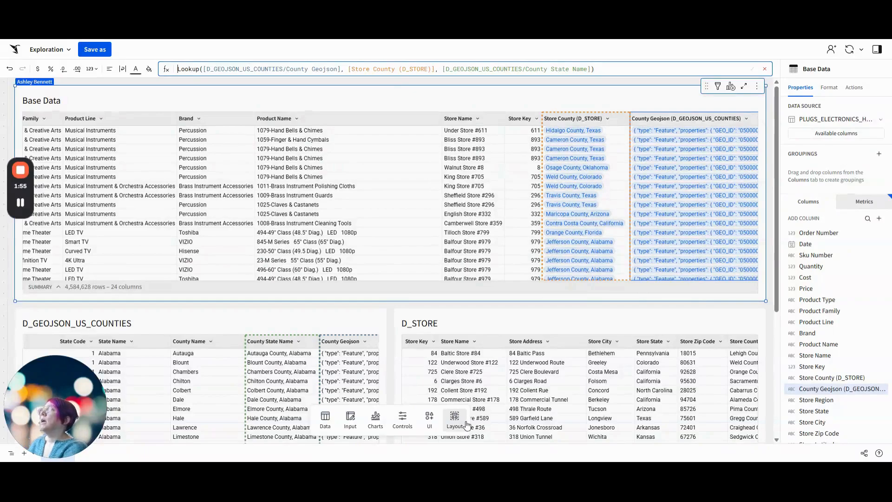
type("geography(")
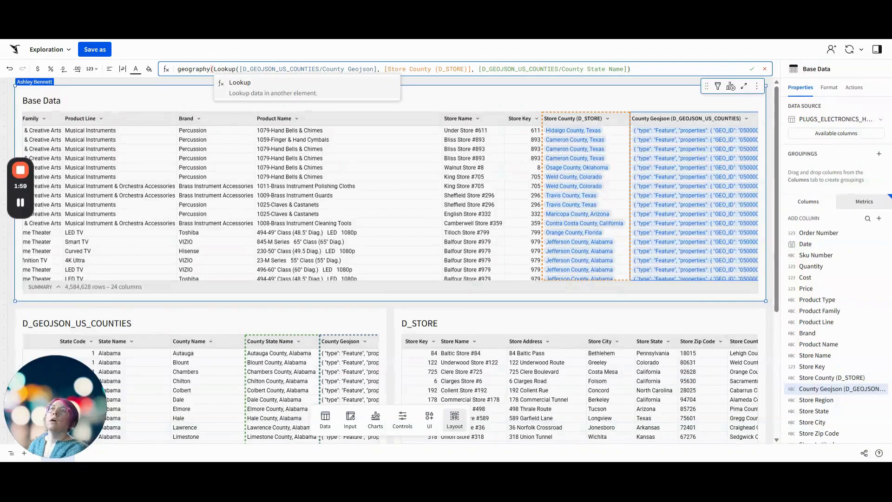
key("Return")
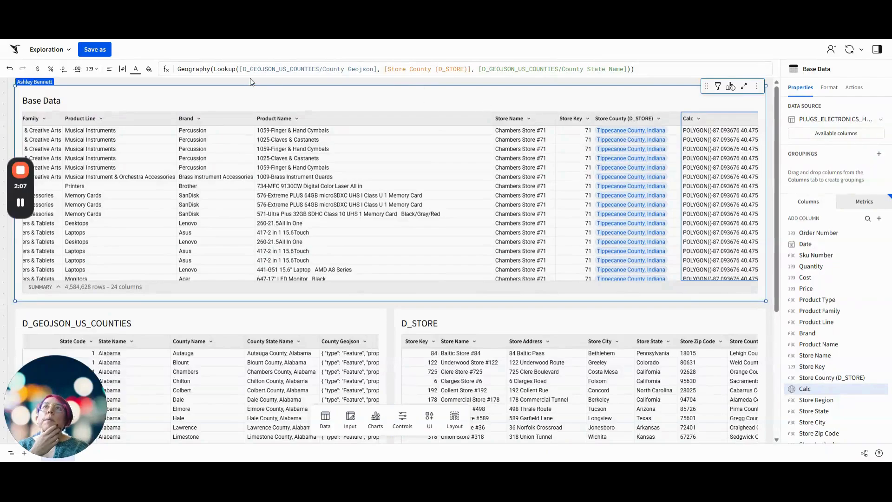
Rename Base Data's calculated geography column to County GeoJSON
double_click(687, 119)
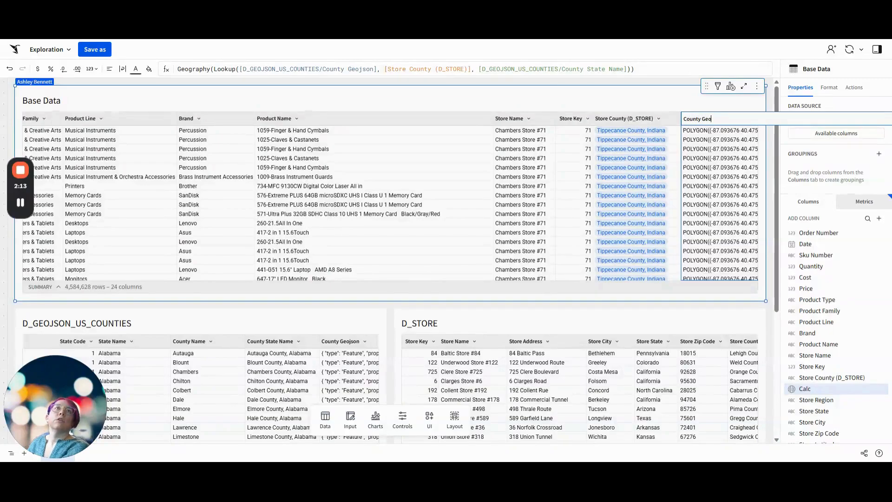
type("County GeoJSON")
key("Return")
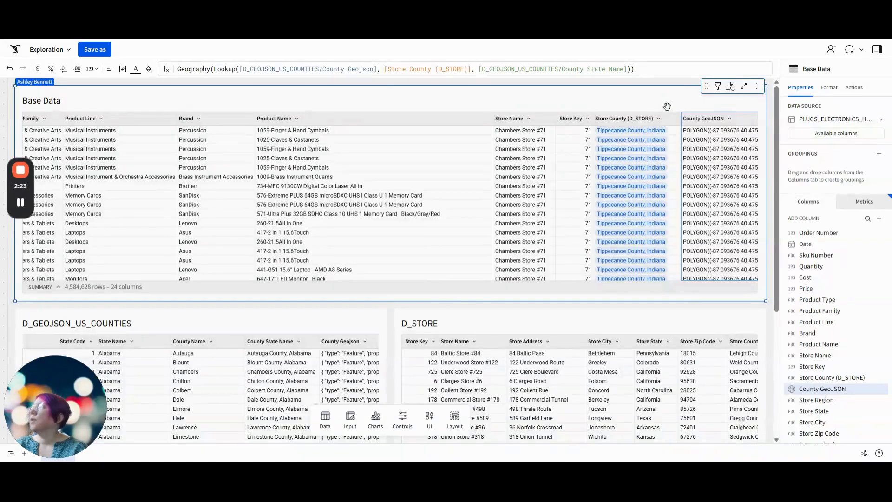
Create a child table from Base Data and title it Grouped by County
left_click(731, 86)
left_click(700, 129)
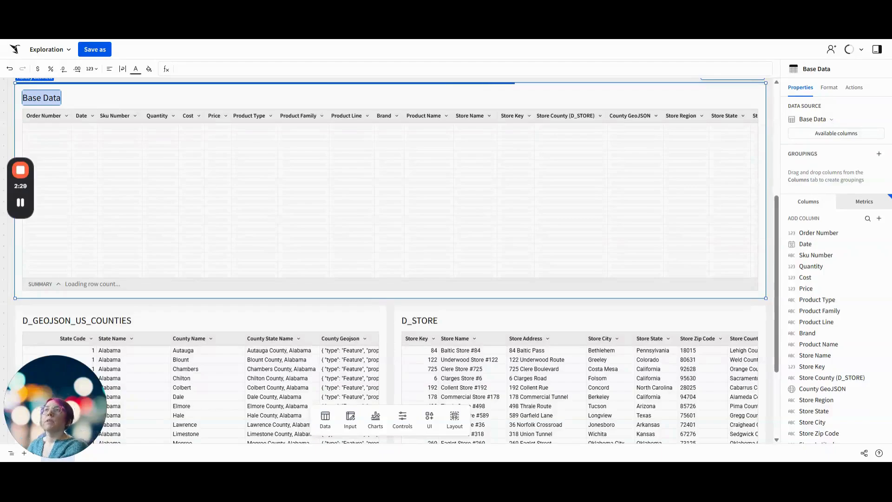
type("Group")
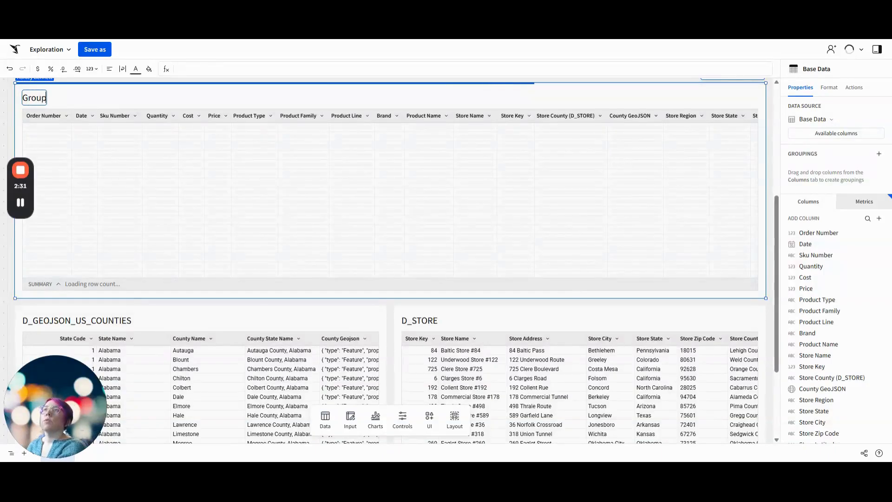
type("ed by Cou")
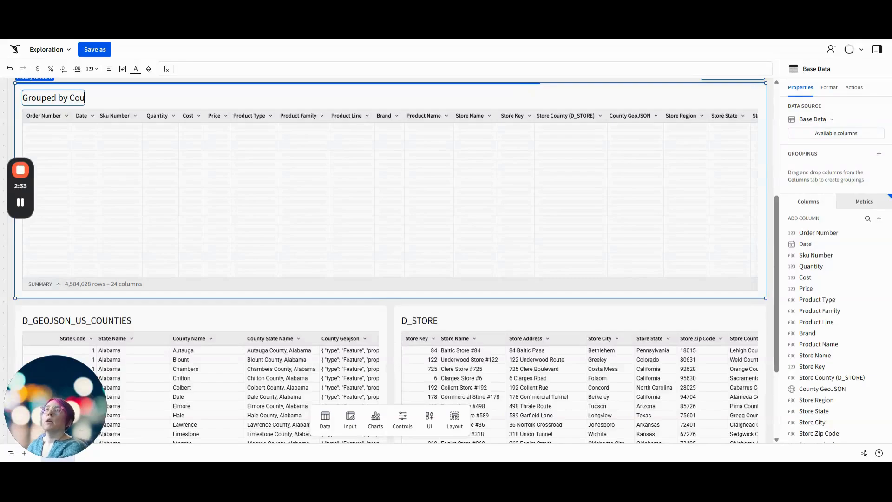
type("nty")
key("Return")
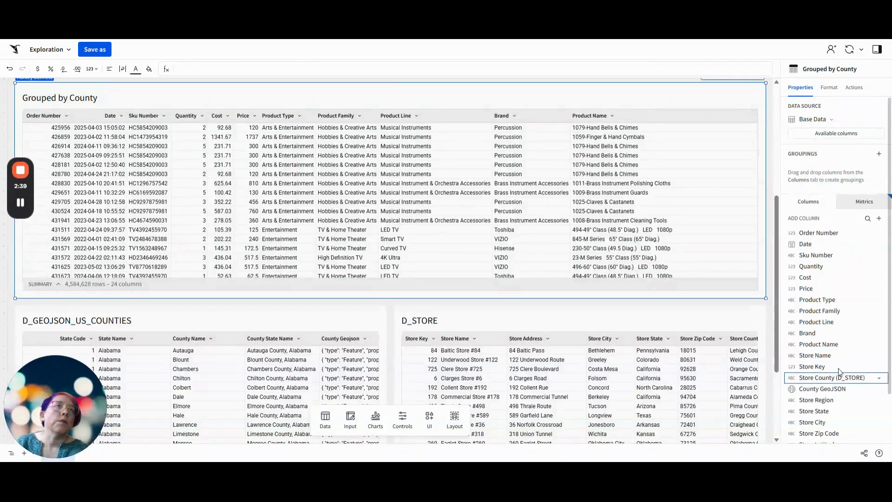
Group the Grouped by County table by Store Region and Store County (D_STORE), with Store Region as the first grouping key
left_click_drag(840, 371, 832, 176)
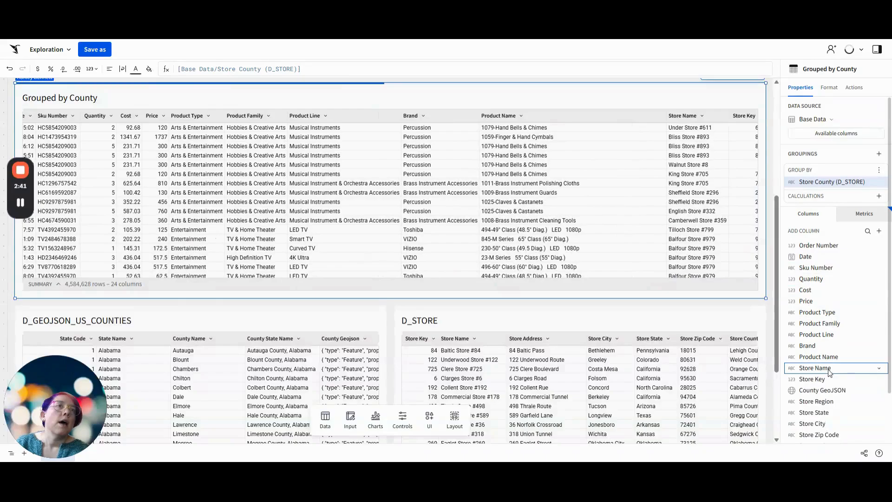
left_click(816, 401)
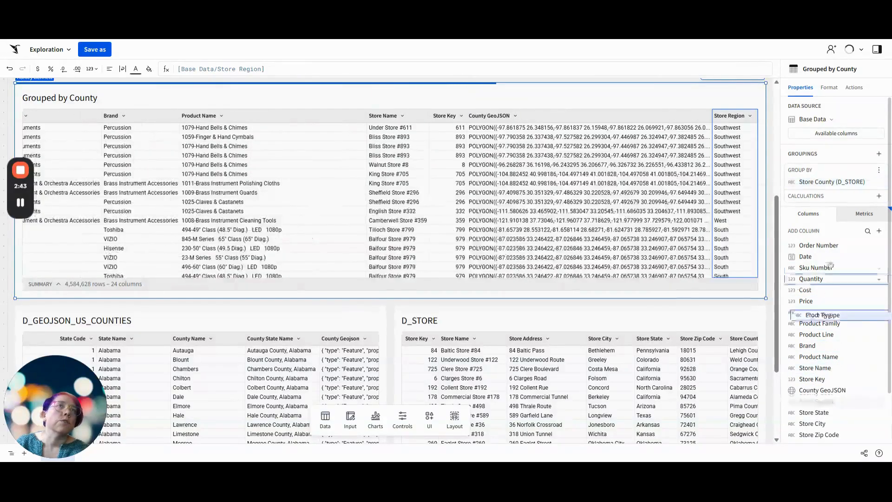
left_click_drag(830, 266, 836, 179)
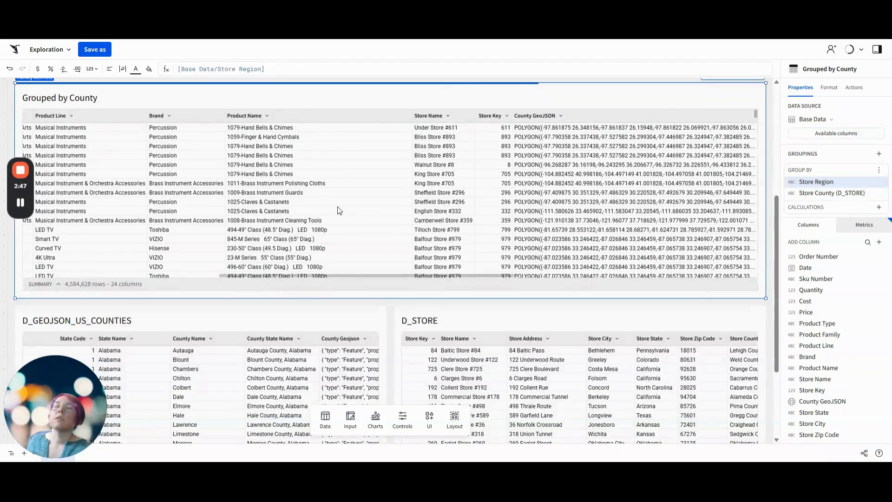
scroll(338, 210, "left", 10)
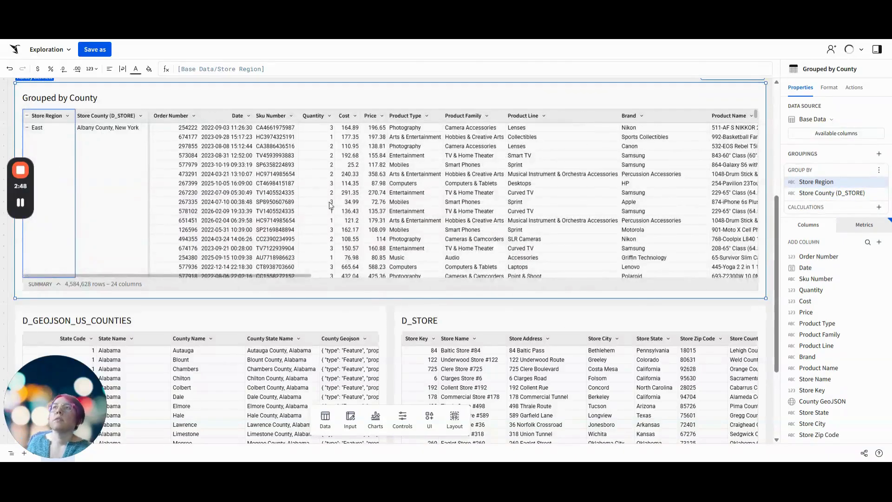
Collapse the grouped rows to review the region and county combinations, and expand them again
left_click(26, 116)
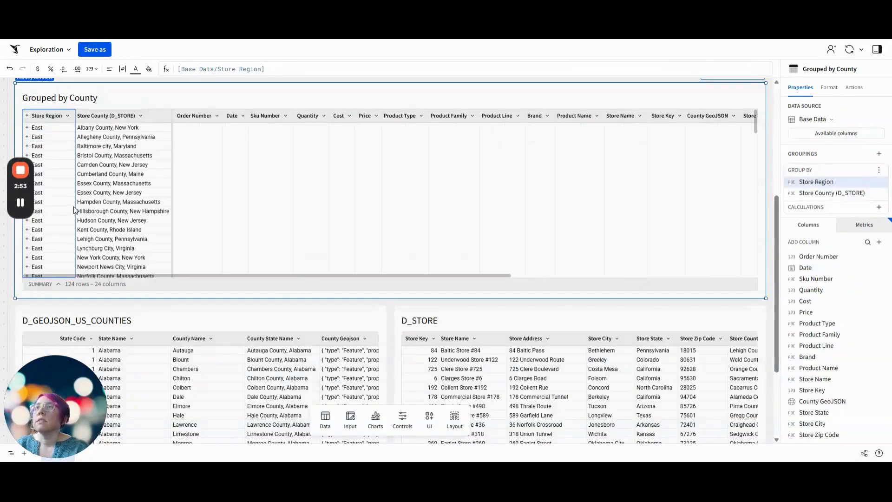
scroll(115, 196, "down", 10)
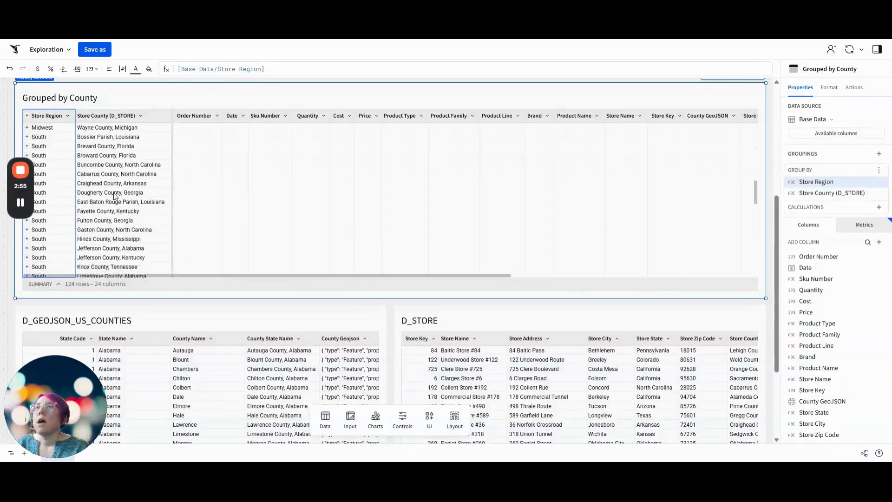
left_click(27, 115)
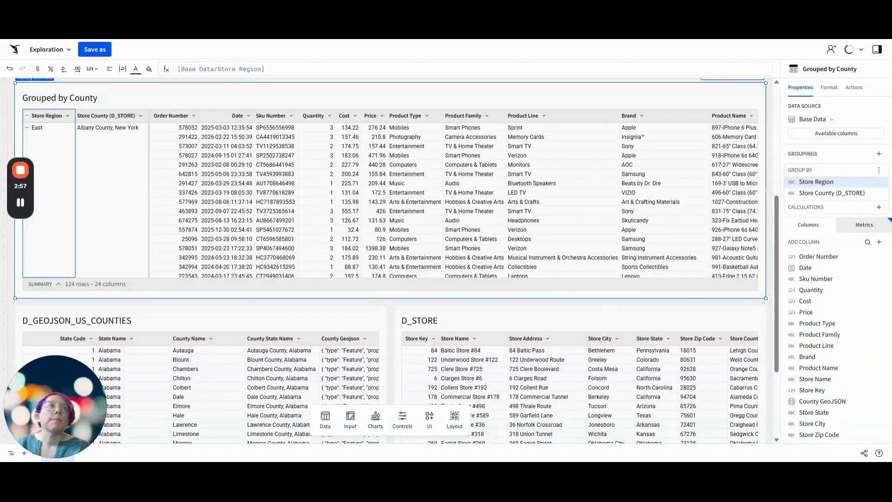
Add the Profit metric as a calculation of the county grouping and rename it County Profit
left_click(878, 207)
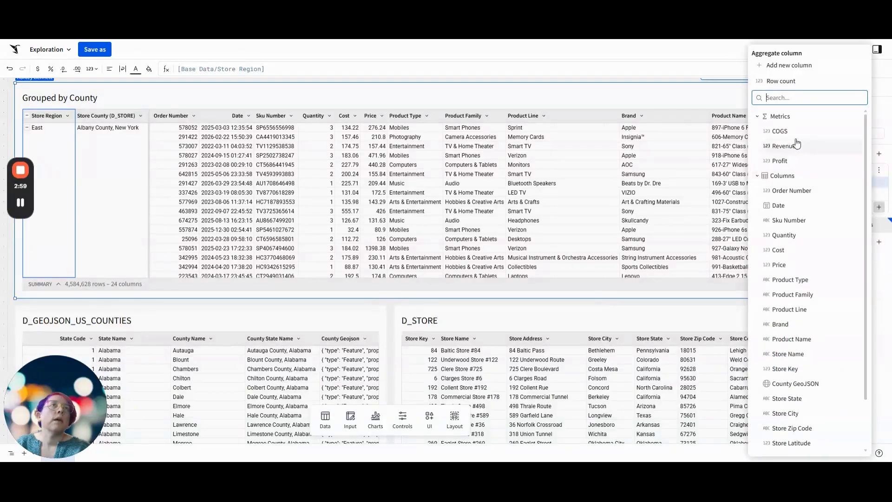
left_click(782, 160)
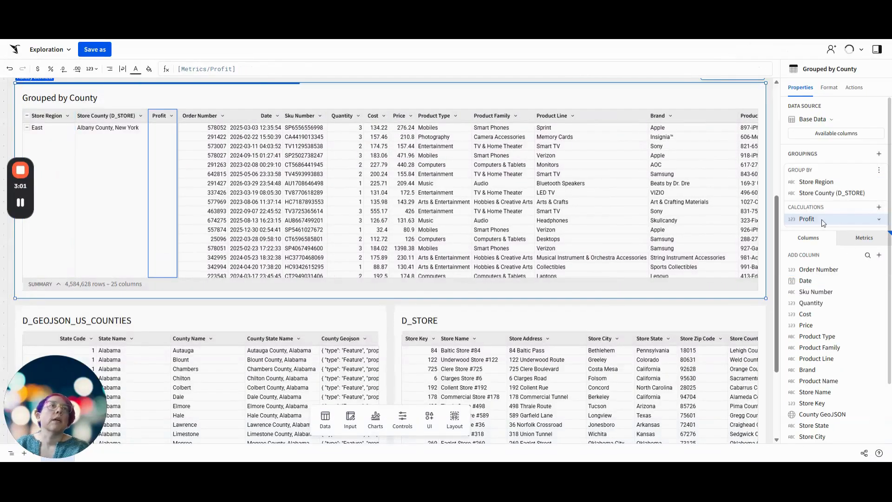
double_click(807, 219)
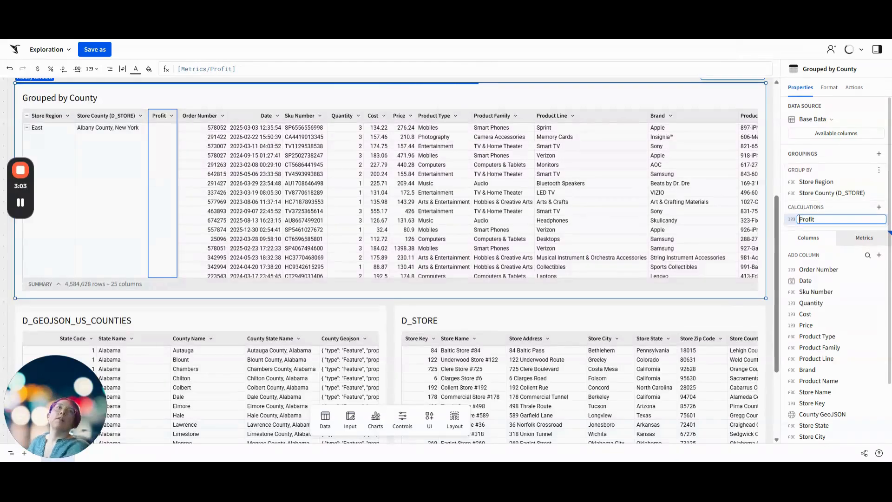
type("County")
key("Return")
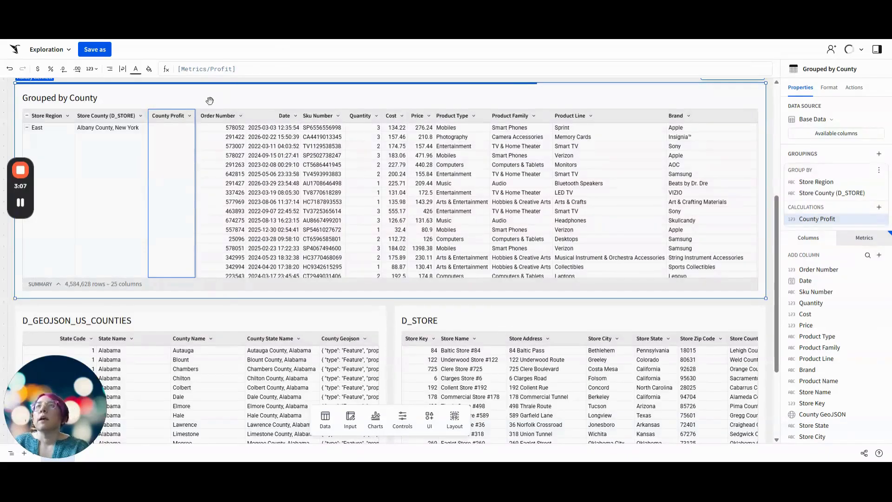
Sort the Grouped by County table by County Profit in descending order
left_click(189, 116)
left_click(242, 124)
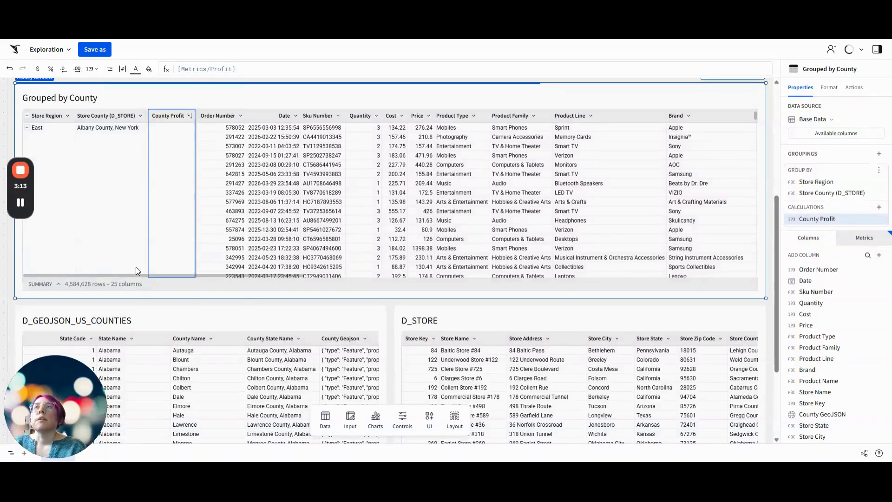
scroll(694, 95, "up", 3)
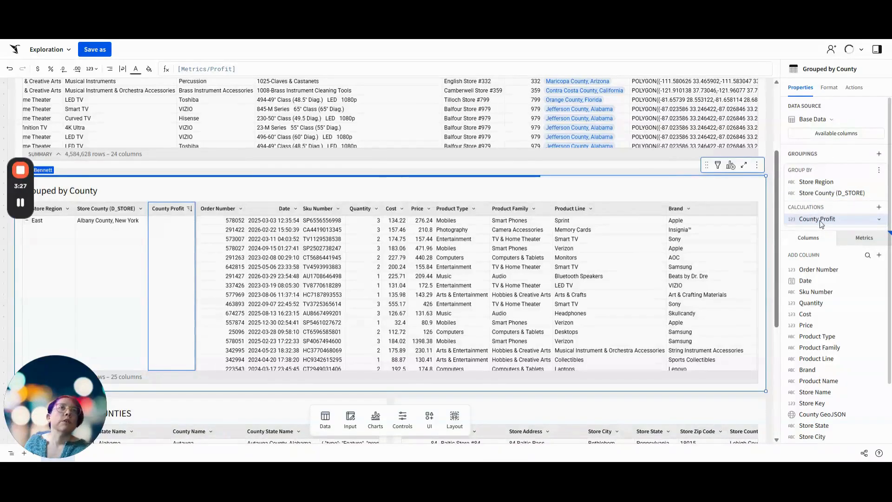
Filter Grouped by County on County Profit using a Top N filter, and check the remaining counties
left_click(718, 165)
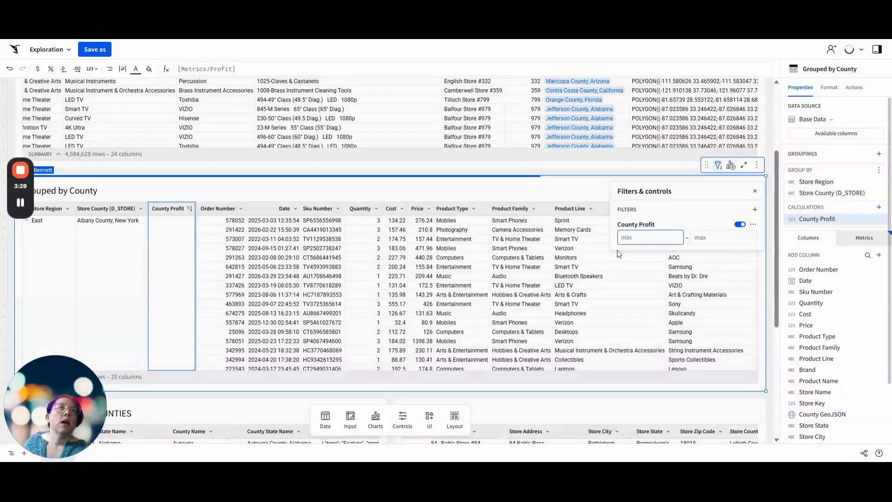
left_click(753, 224)
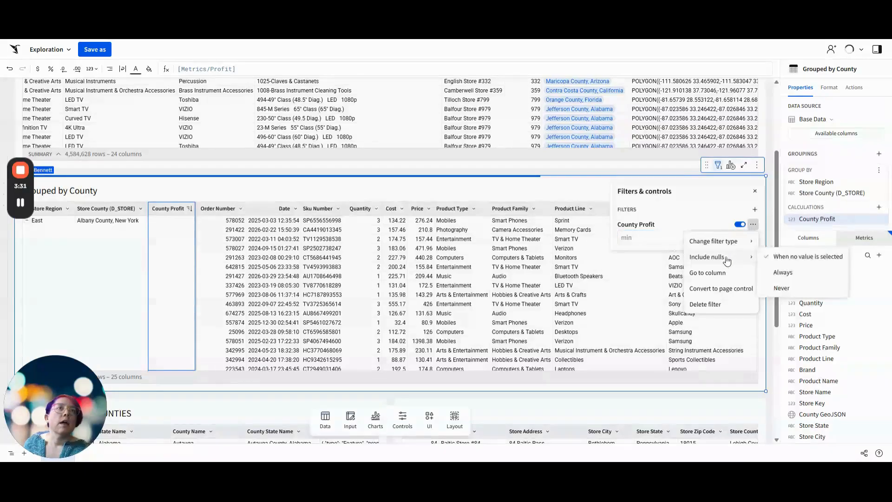
mouse_move(732, 245)
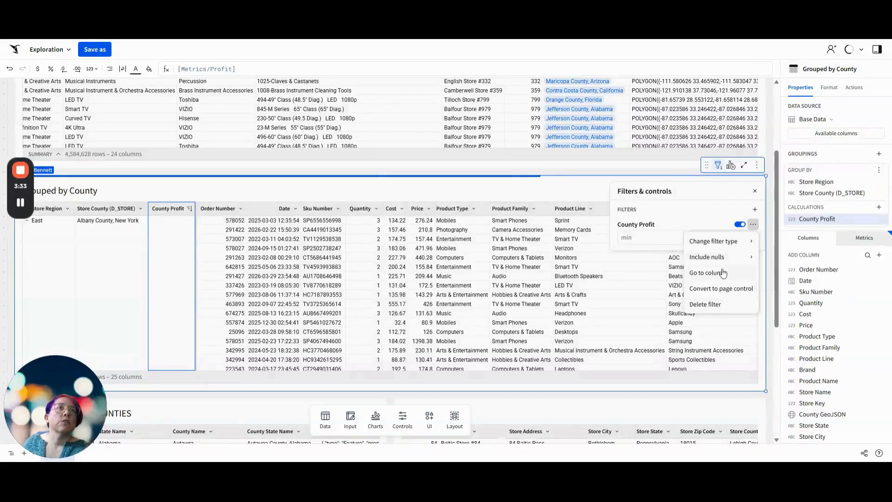
mouse_move(727, 263)
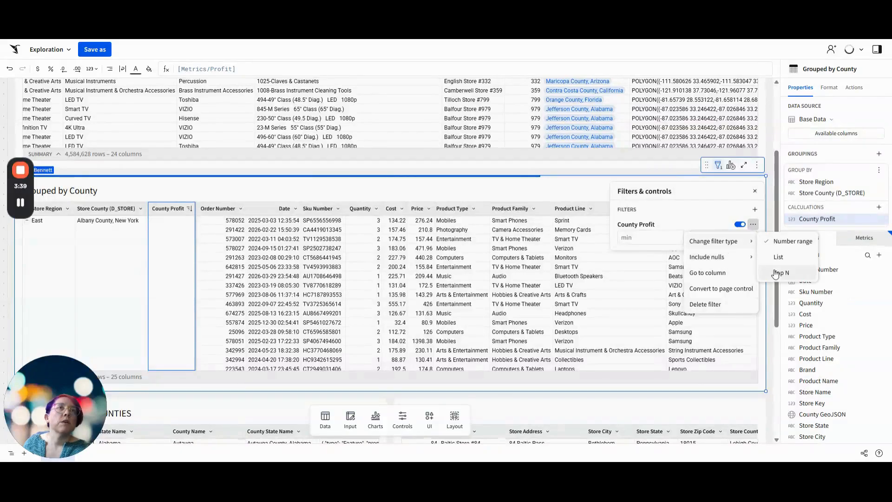
left_click(775, 273)
left_click(497, 191)
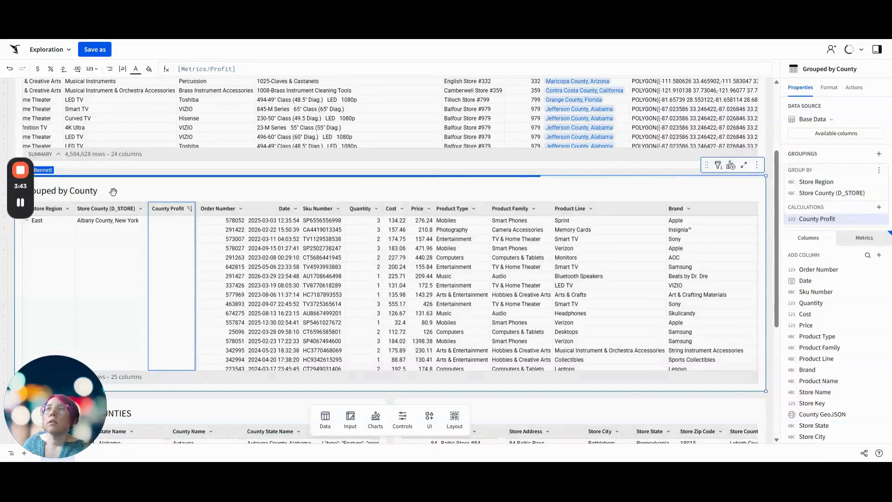
scroll(32, 227, "up", 1)
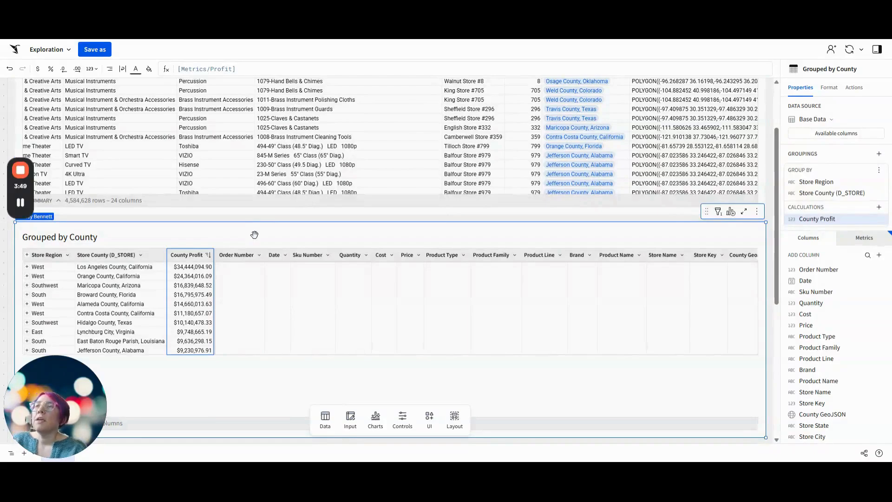
scroll(246, 331, "down", 3)
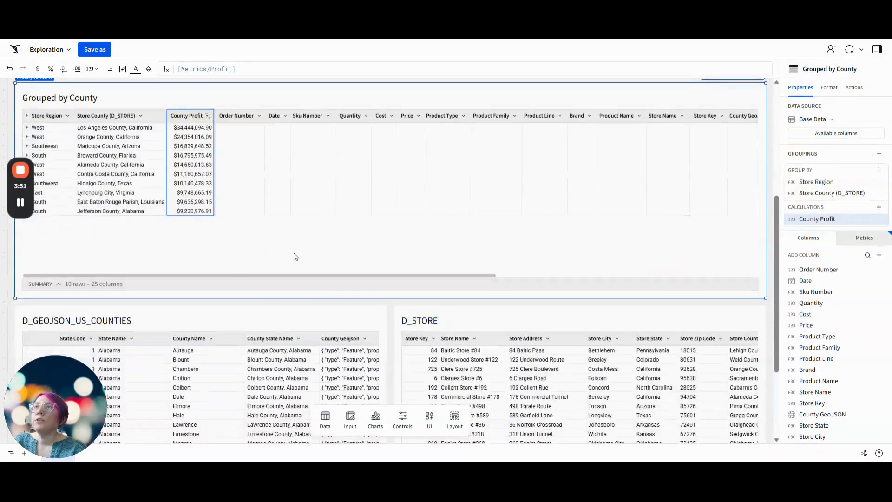
scroll(295, 255, "up", 2)
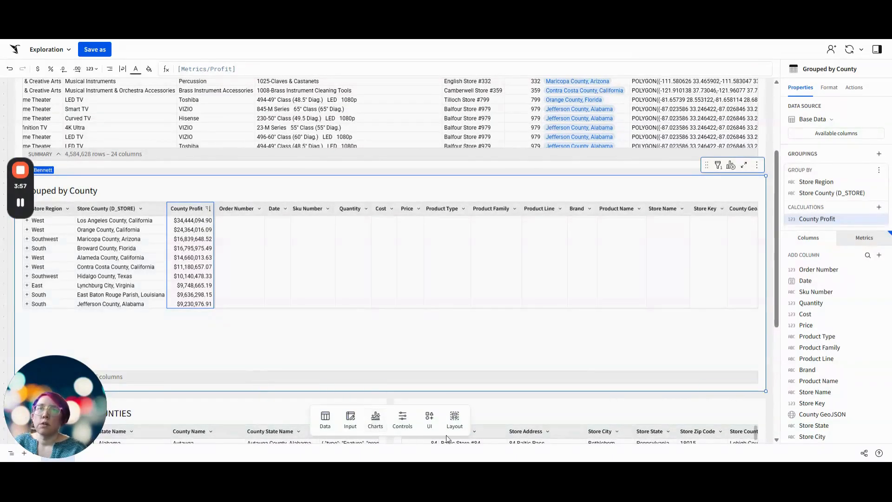
Add a list values control above Base Data, sourced from Base Data's Store County (D_STORE) column
left_click(404, 420)
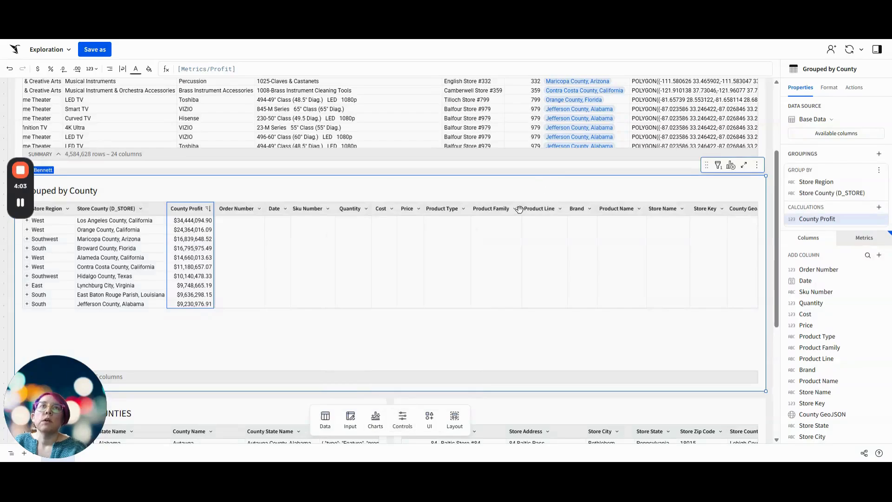
scroll(279, 114, "up", 3)
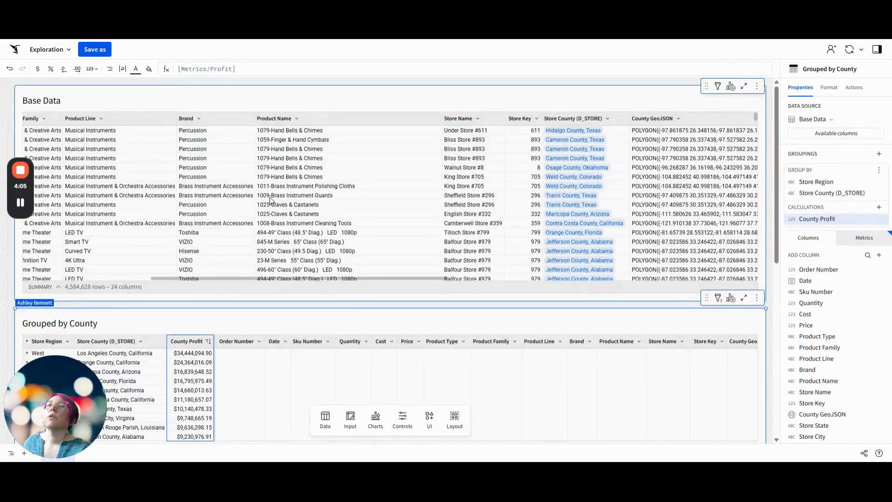
scroll(340, 196, "left", 5)
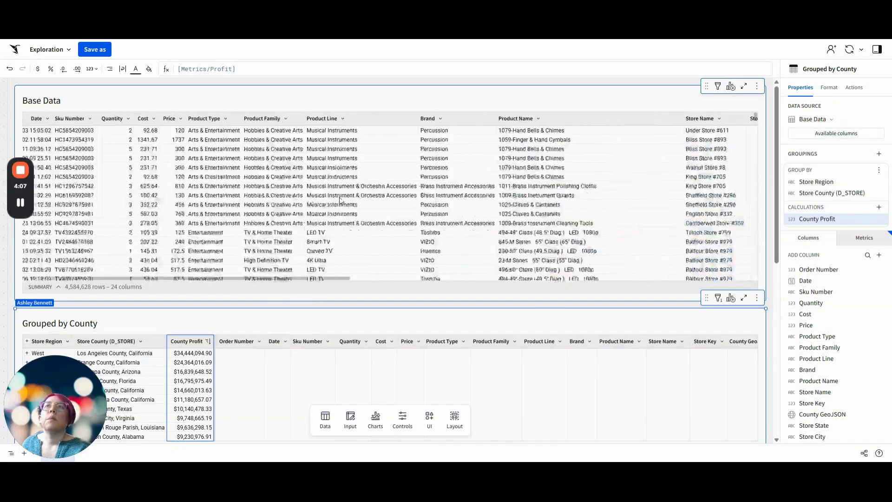
scroll(386, 178, "right", 10)
left_click(467, 131)
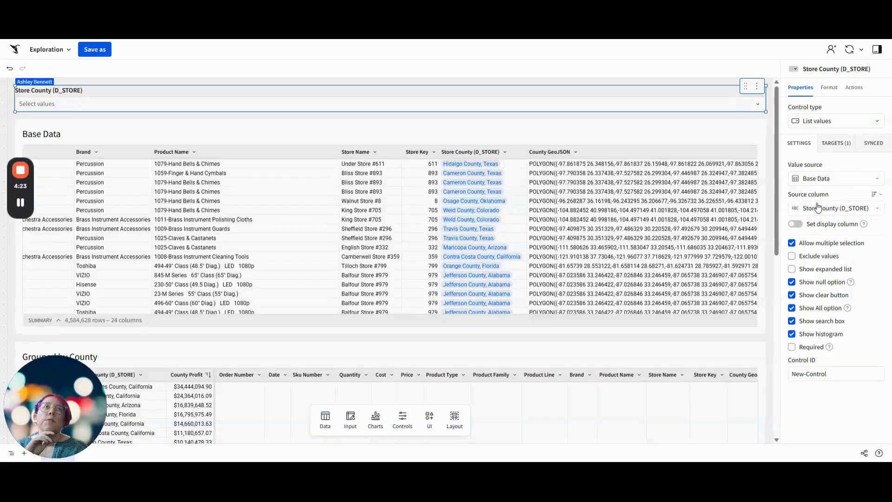
Remove Base Data from the Store County (D_STORE) control's filter targets
left_click(832, 145)
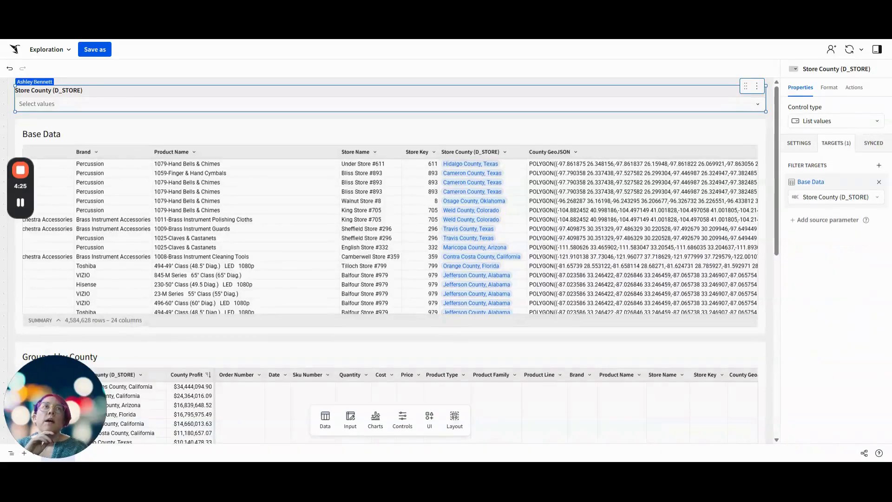
left_click(882, 184)
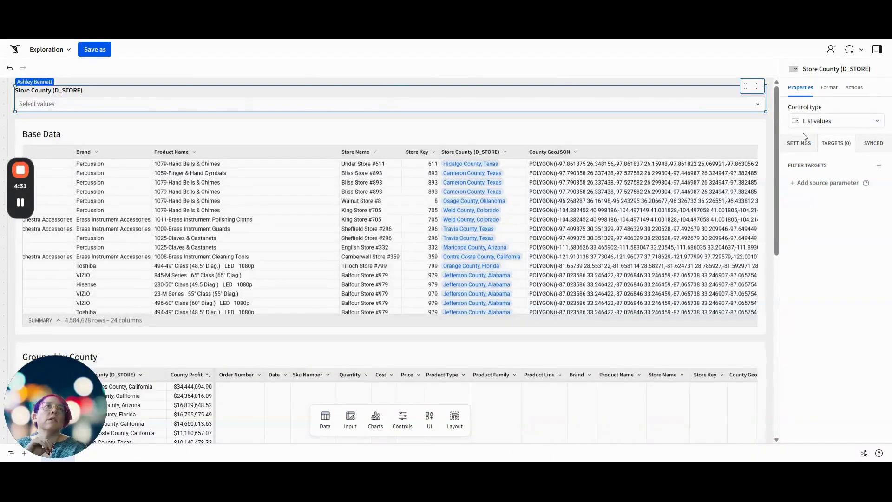
Set the Store County (D_STORE) control's ID to ctrl-Store-County
left_click(811, 143)
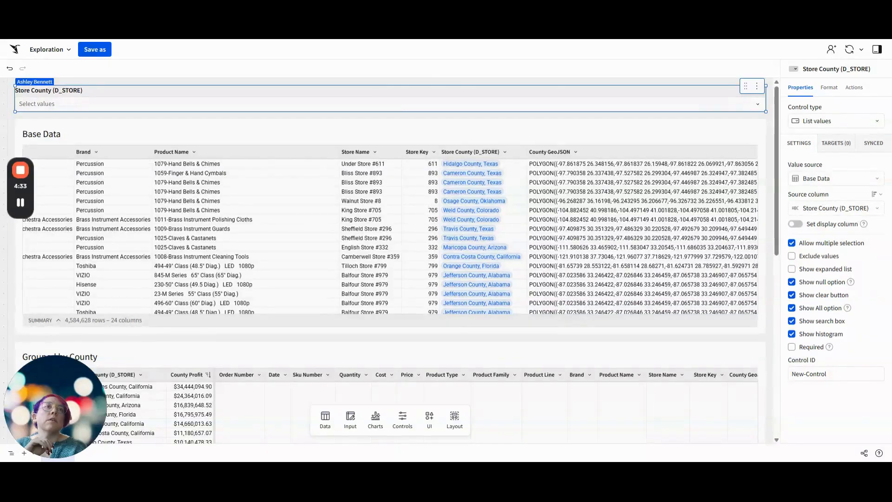
triple_click(815, 373)
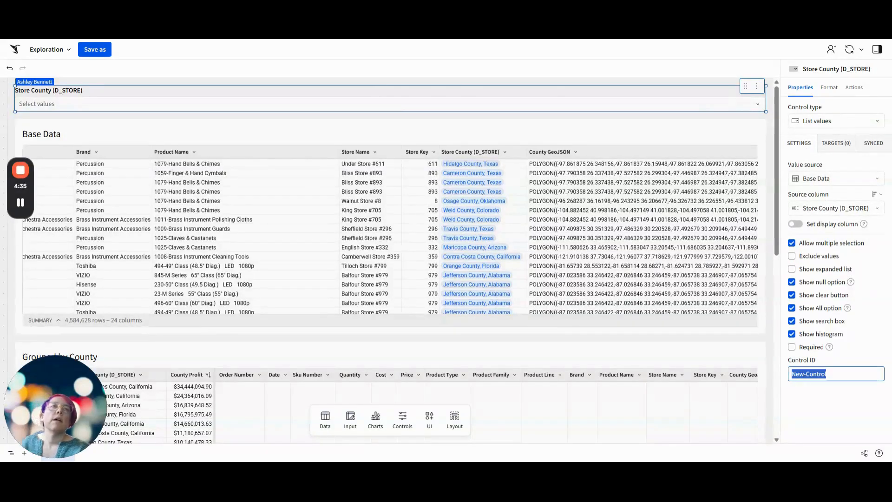
type("ctrl-S")
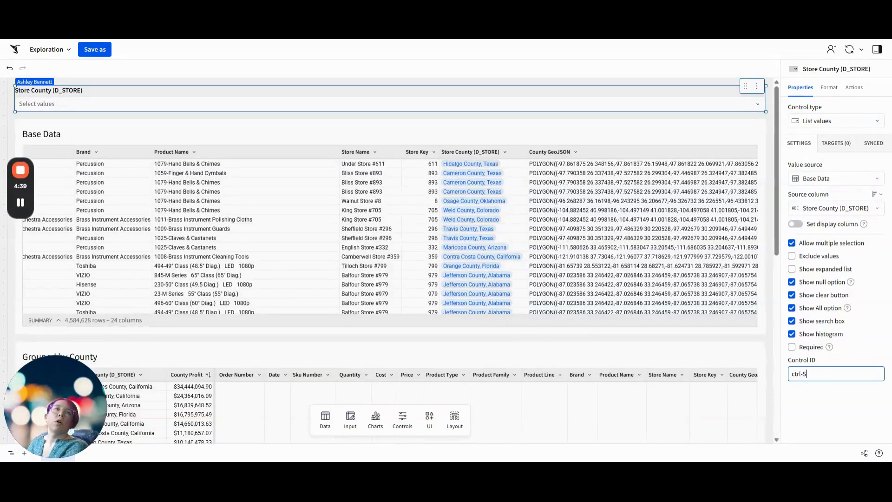
type("tore-Coun")
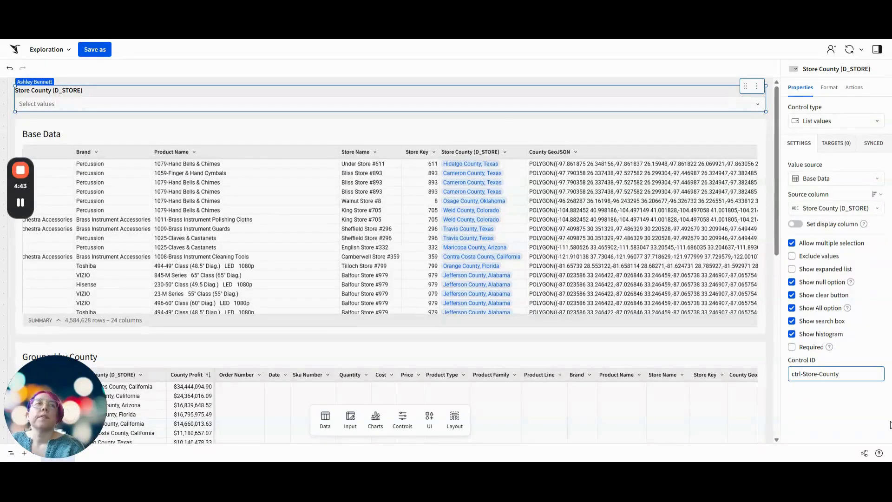
type("ty")
left_click(841, 399)
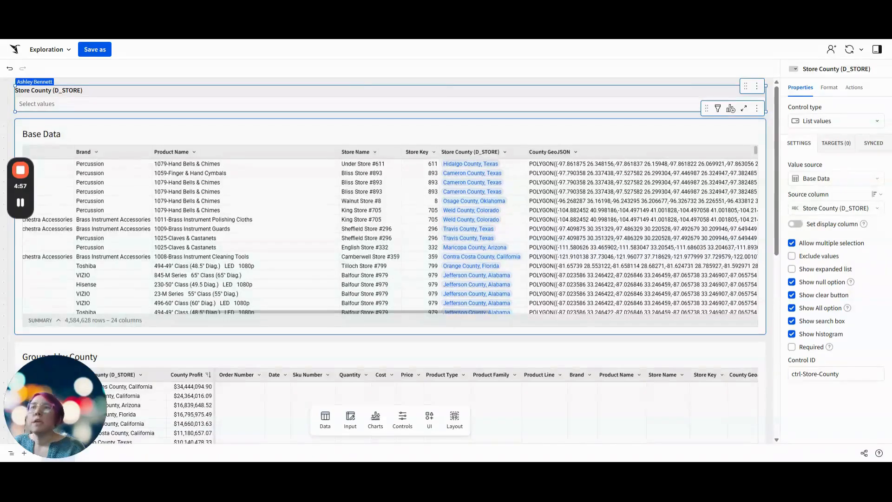
Create a child chart from Grouped by County as a bar chart with horizontal orientation
left_click(697, 344)
left_click(731, 331)
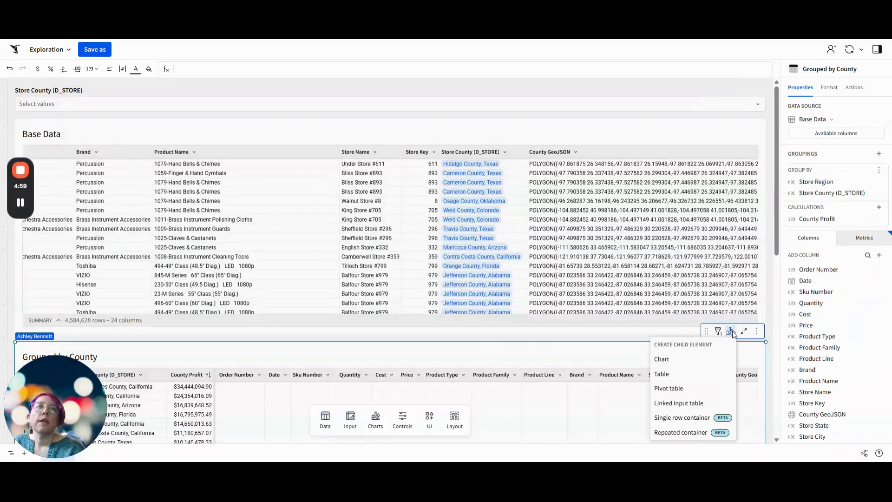
left_click(689, 365)
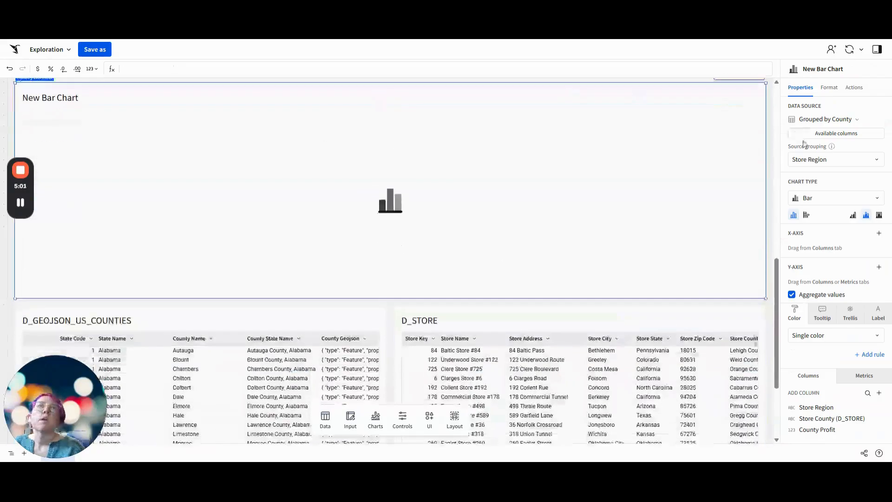
left_click(805, 216)
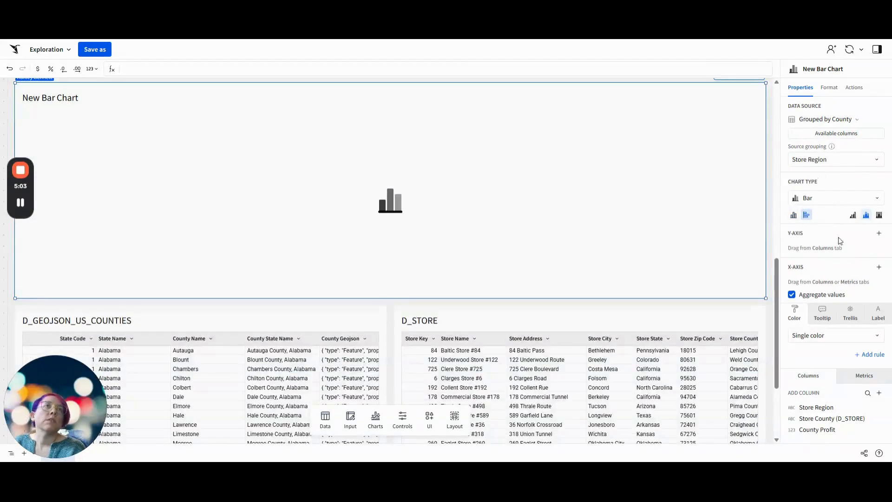
Assign Store County (D_STORE) to the bar chart's Y-axis and County Profit to its X-axis
left_click(879, 233)
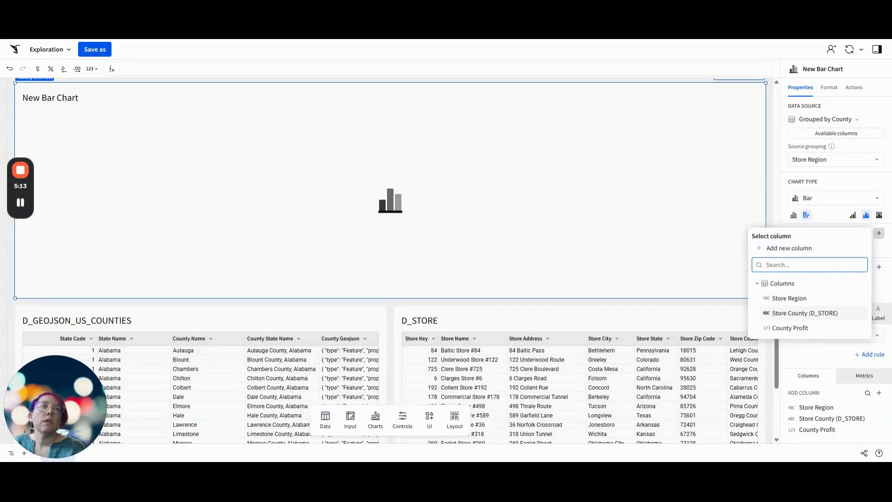
left_click(804, 313)
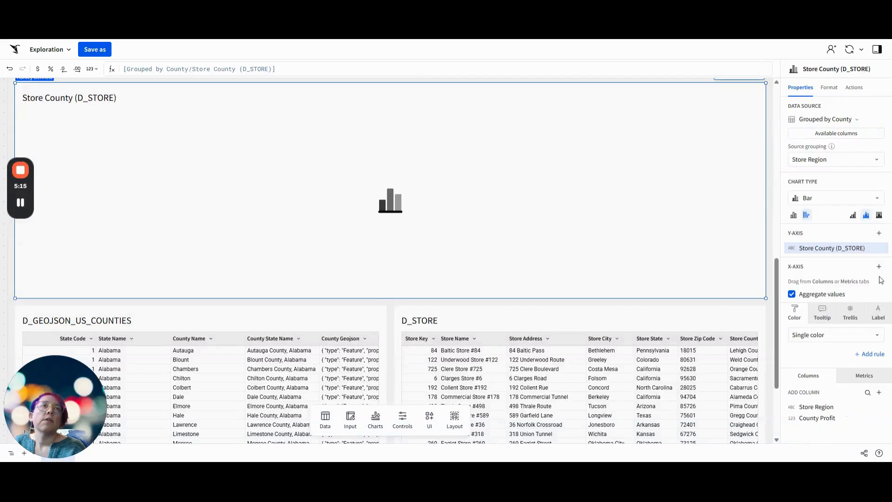
left_click(879, 266)
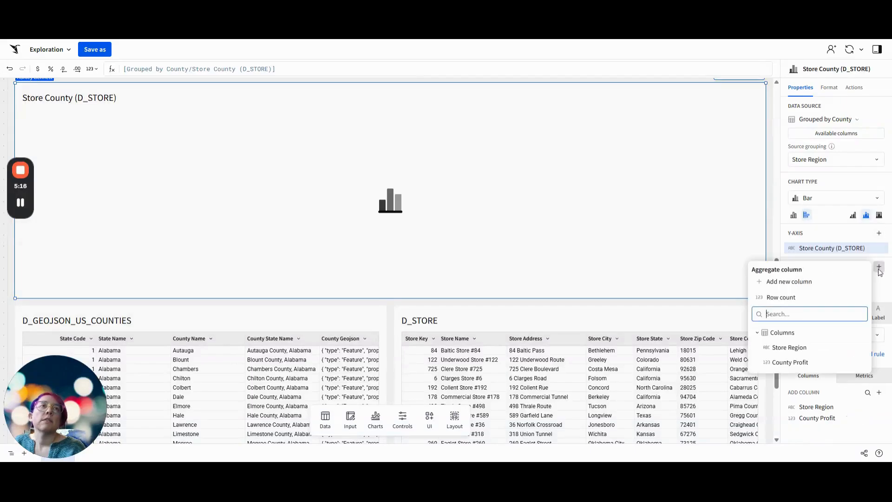
left_click(798, 367)
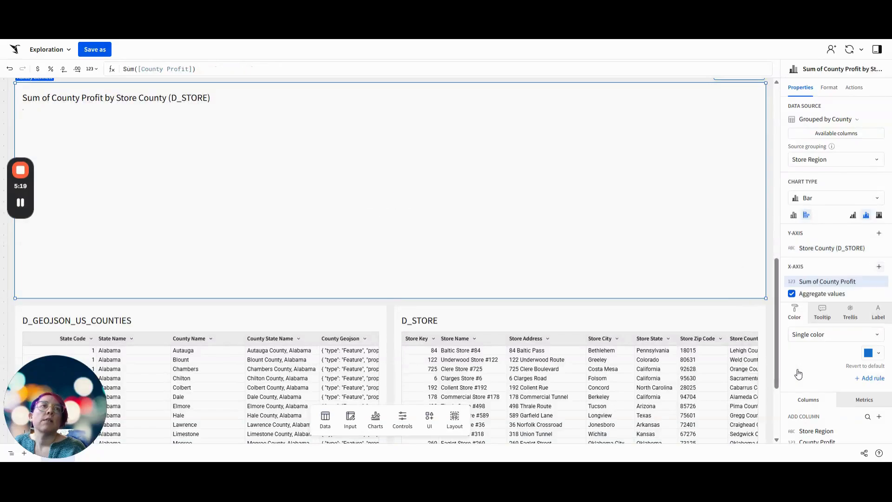
left_click(792, 293)
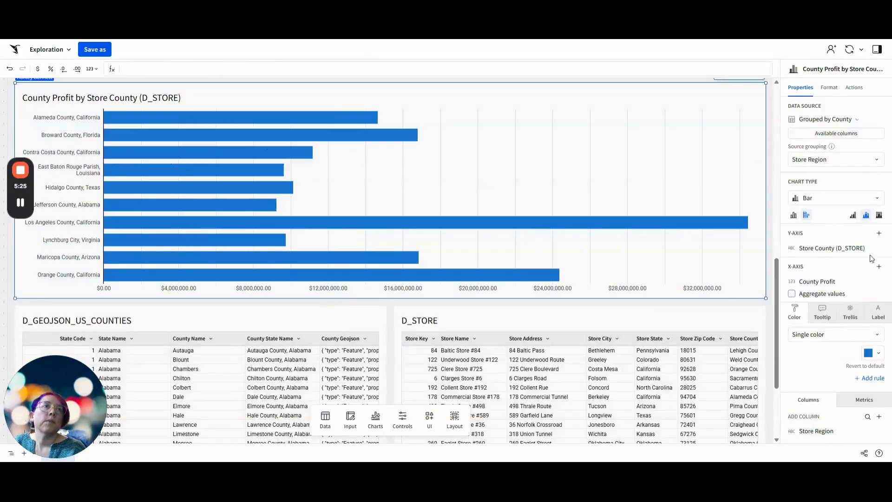
left_click(882, 283)
mouse_move(884, 283)
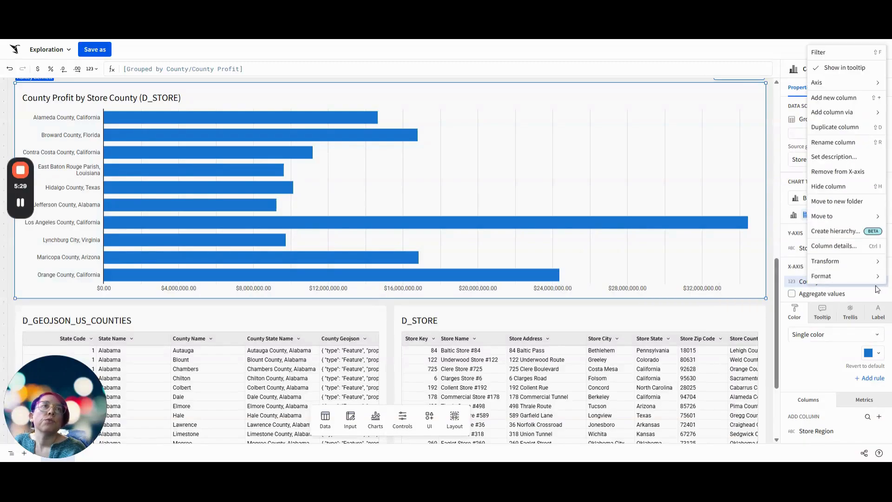
left_click(864, 295)
Sort the chart's Store County (D_STORE) axis by Sum of County Profit in descending order
left_click(879, 247)
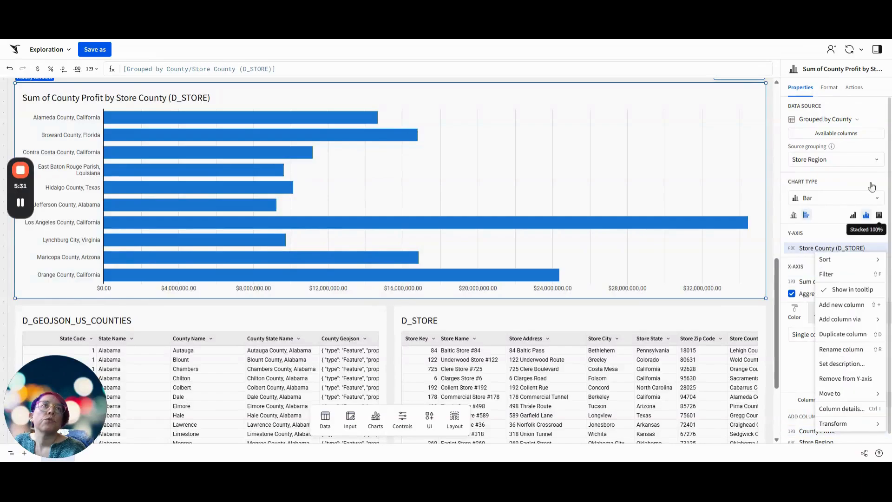
mouse_move(823, 260)
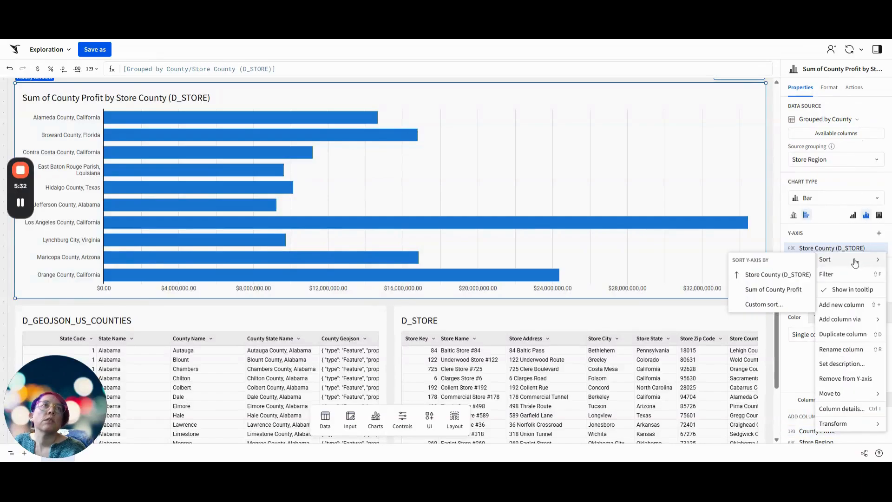
left_click(774, 289)
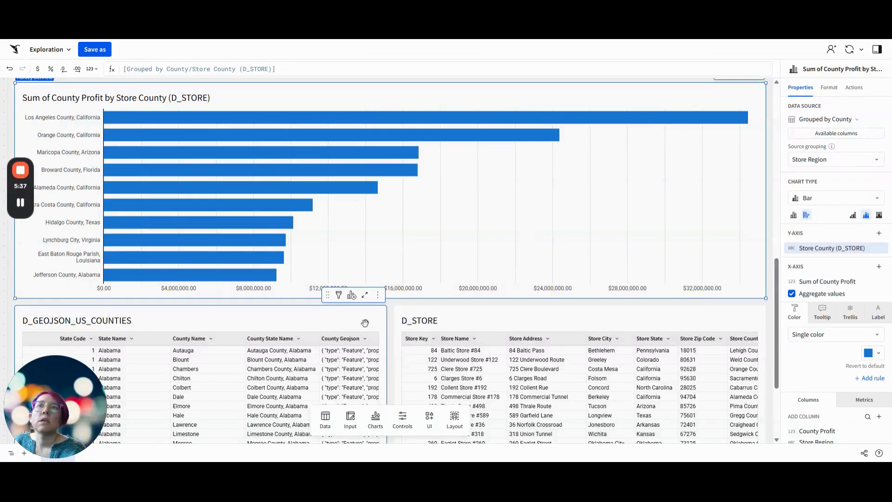
Compare the chart with the Grouped by County table, and color its bars by category using Store Region
scroll(404, 314, "up", 3)
scroll(406, 316, "up", 2)
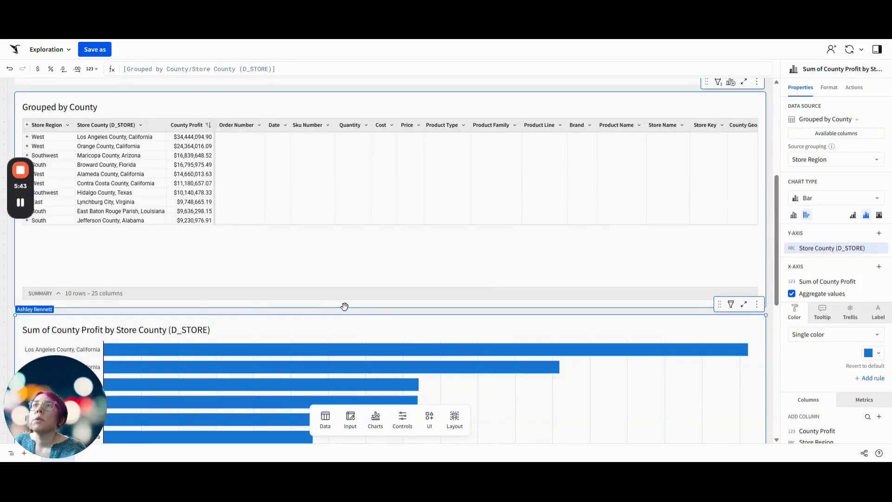
scroll(345, 307, "down", 3)
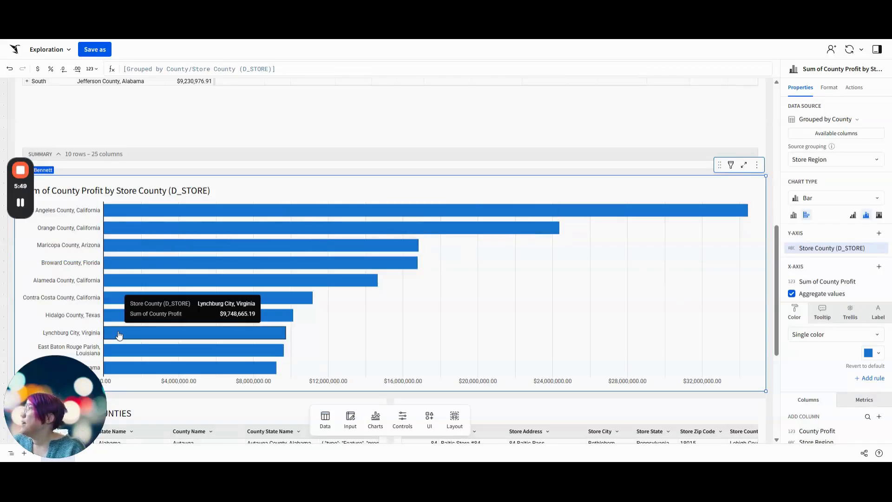
mouse_move(214, 370)
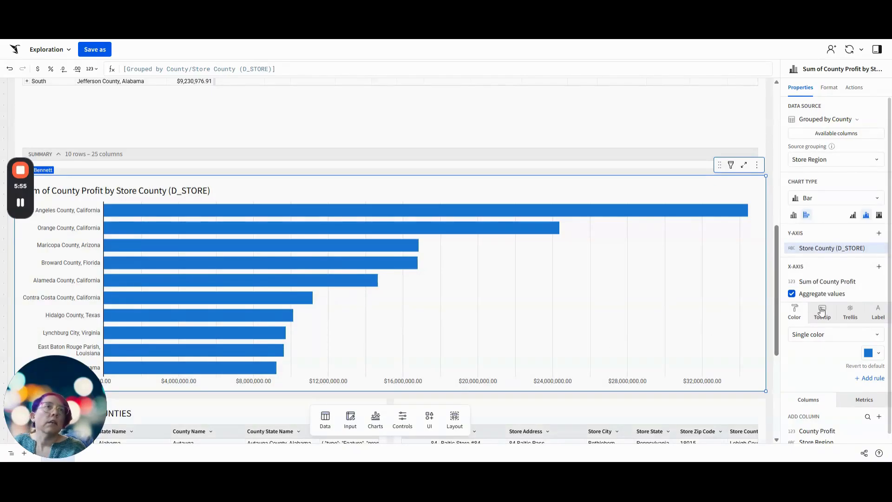
scroll(818, 366, "down", 1)
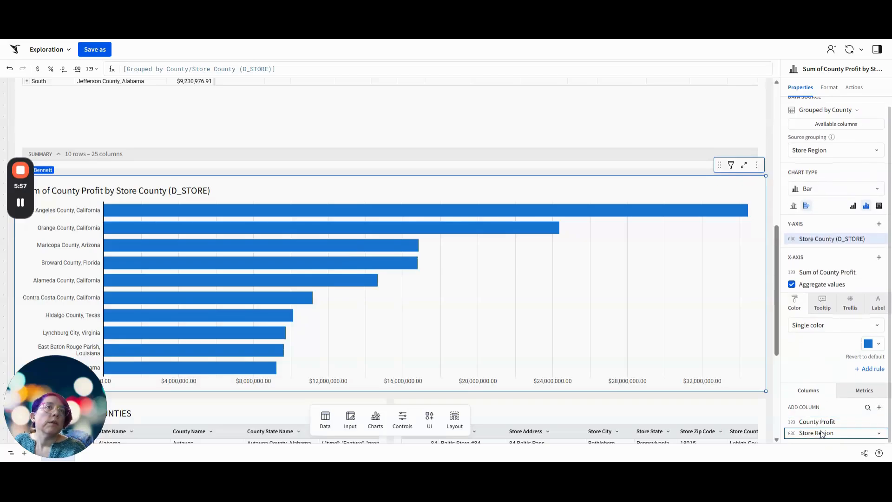
left_click_drag(821, 433, 817, 353)
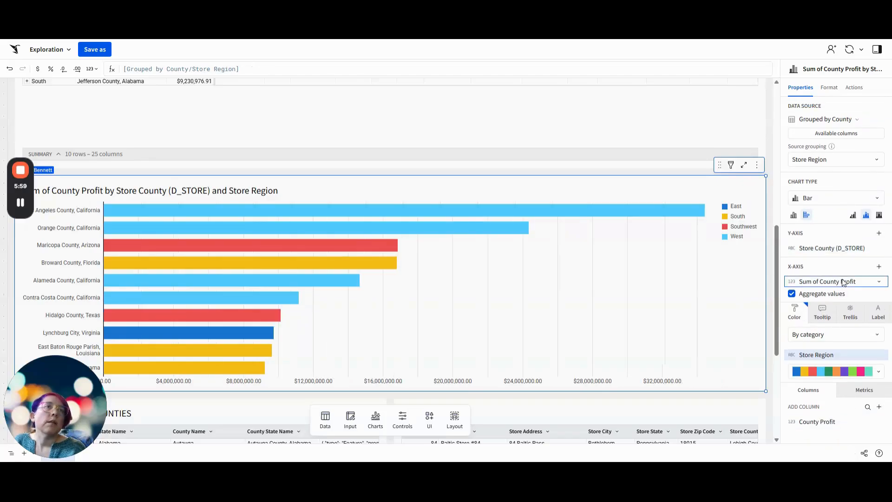
Turn off value aggregation for the chart and sort its Store County (D_STORE) axis by County Profit in descending order
left_click(838, 283)
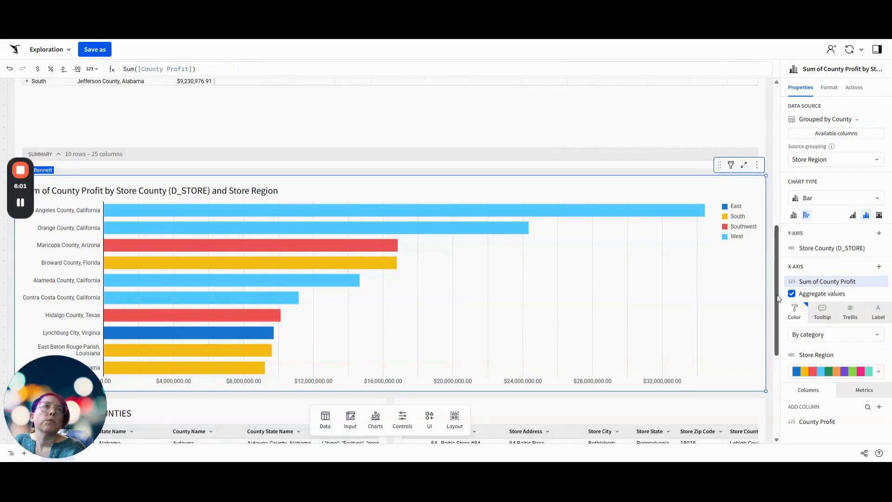
left_click(571, 292)
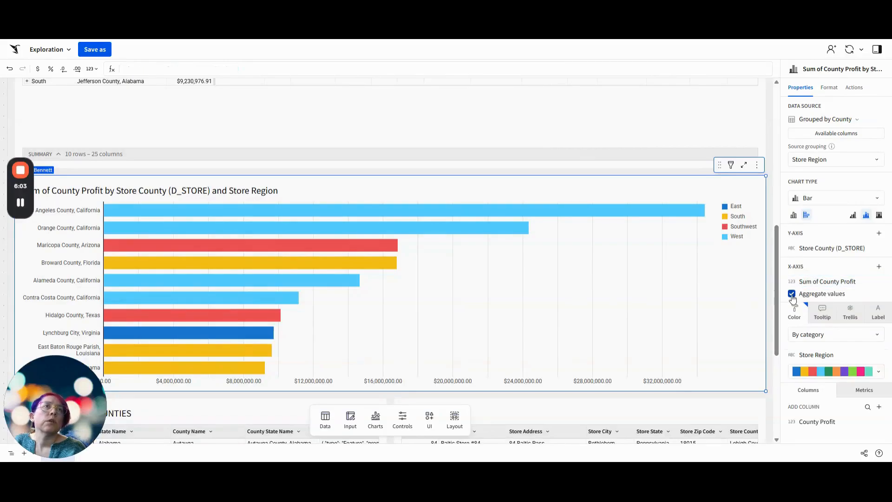
left_click(792, 295)
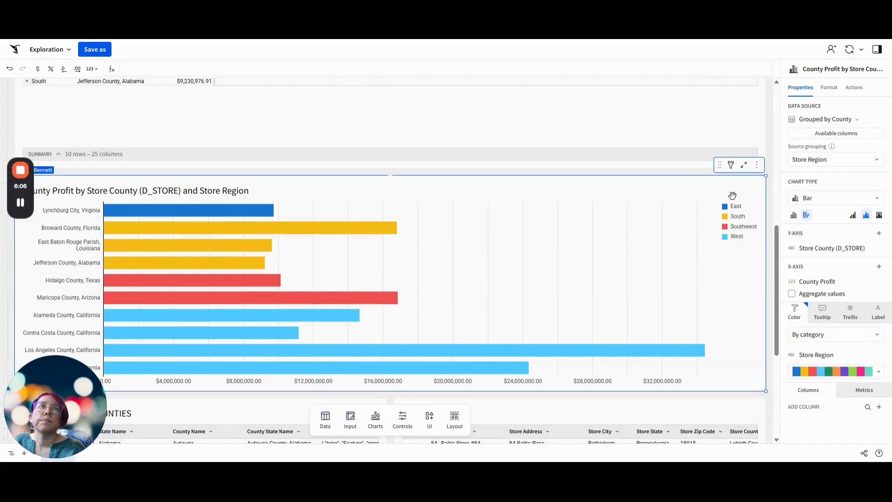
left_click(878, 248)
mouse_move(848, 261)
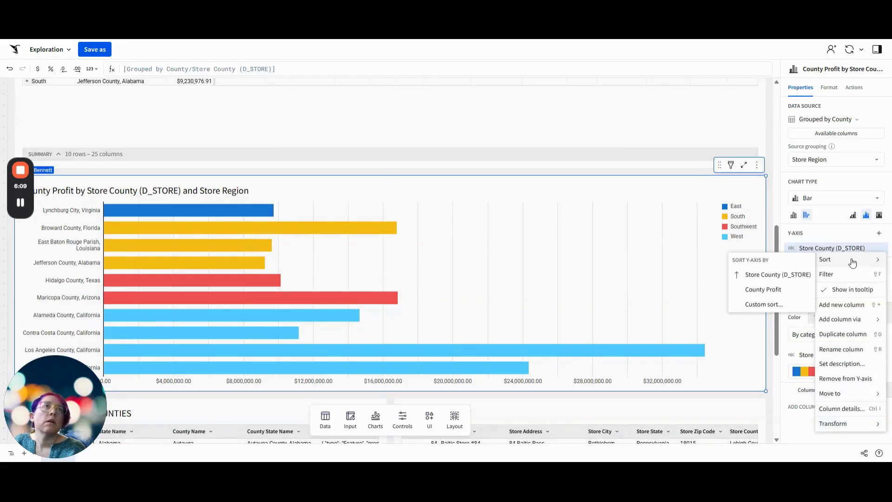
left_click(779, 291)
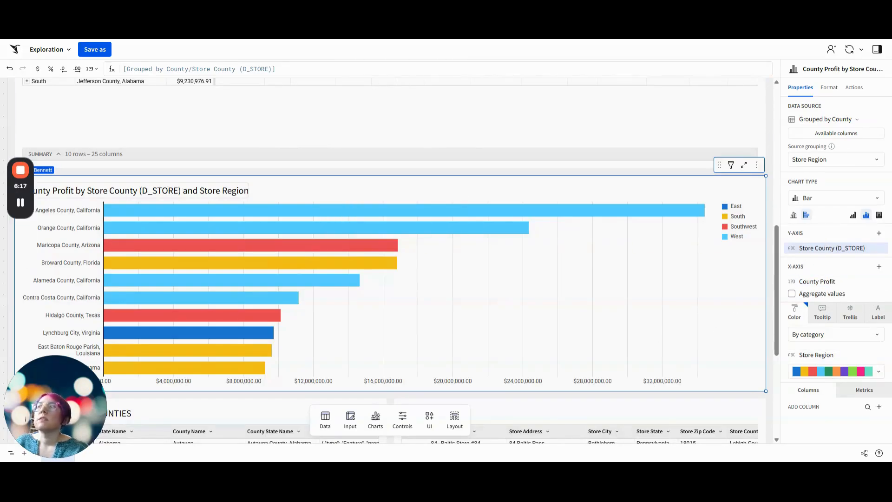
Rename the bar chart as Most Profitable Counties
triple_click(160, 190)
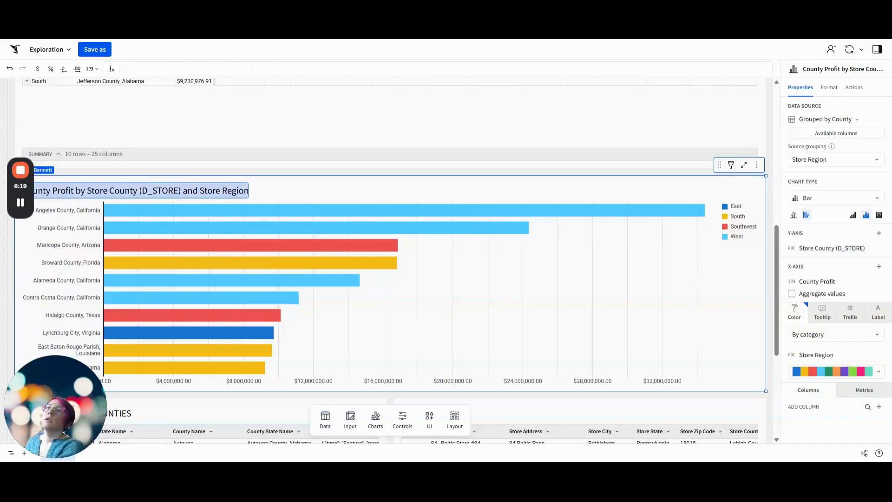
type("Most Prof")
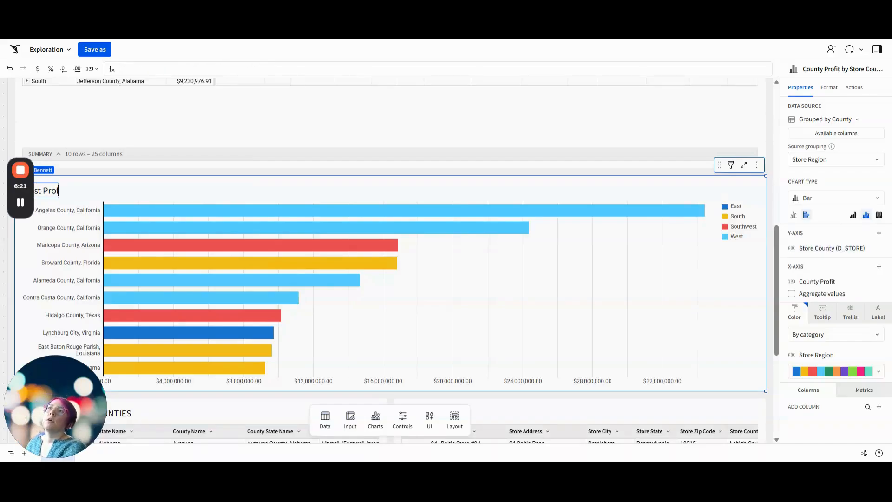
type("itable Cou")
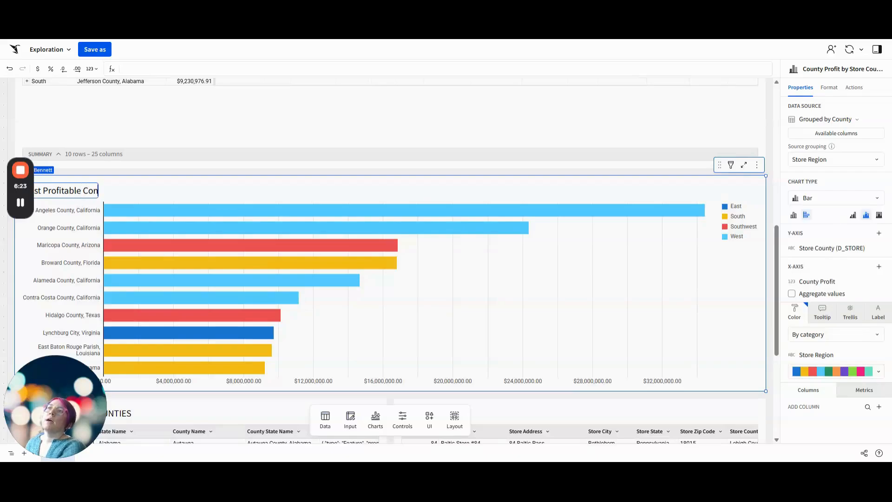
type("nties")
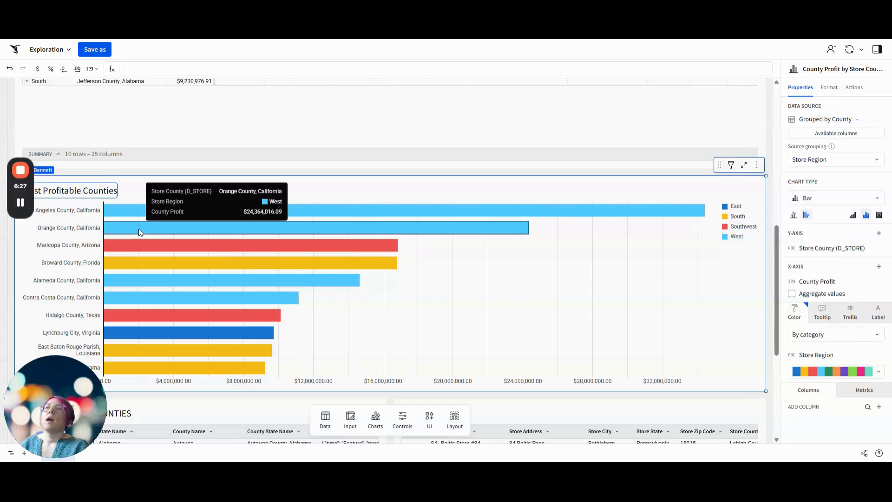
left_click(244, 179)
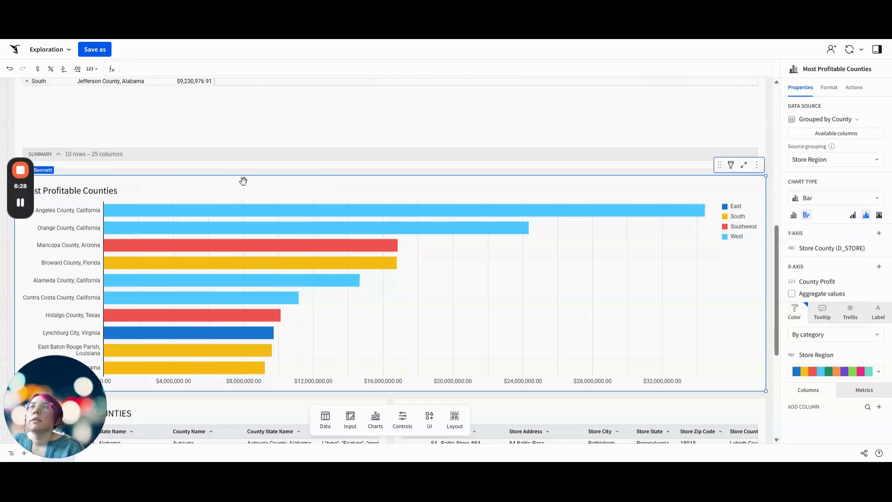
Move the Most Profitable Counties chart to a new page
left_click(757, 165)
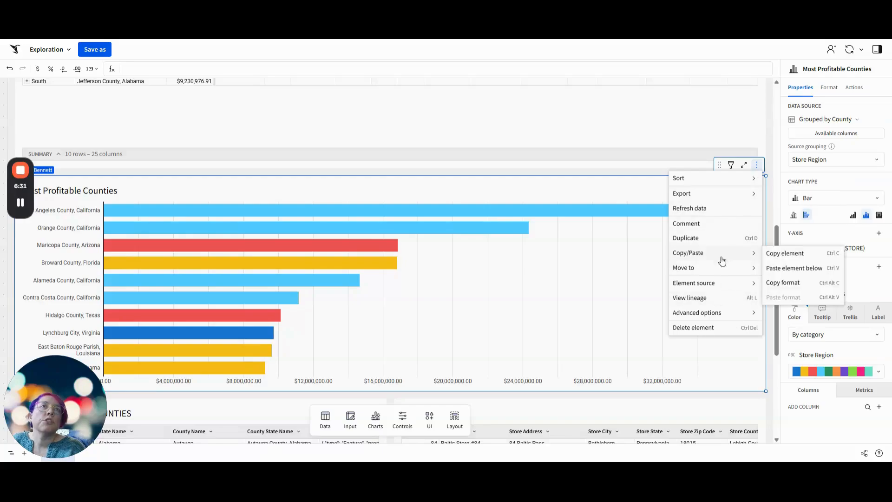
mouse_move(743, 268)
left_click(776, 267)
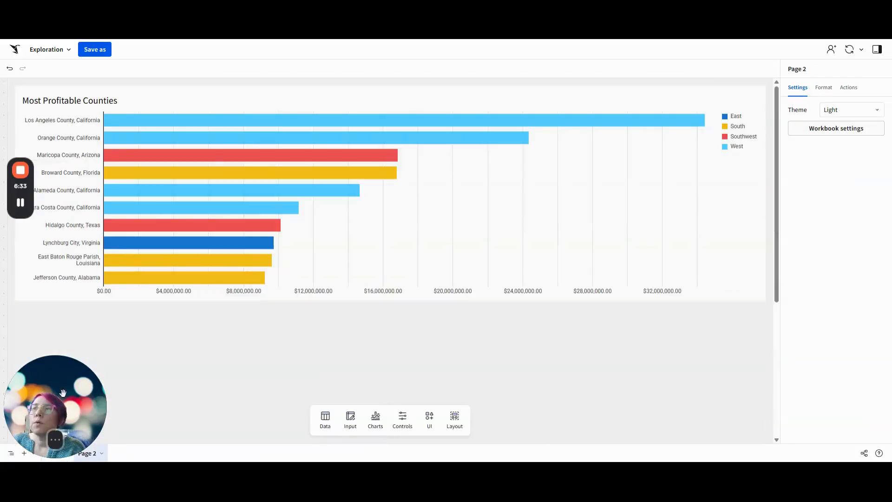
Rename Page 1 as Data and Page 2 as Maps
left_click(54, 453)
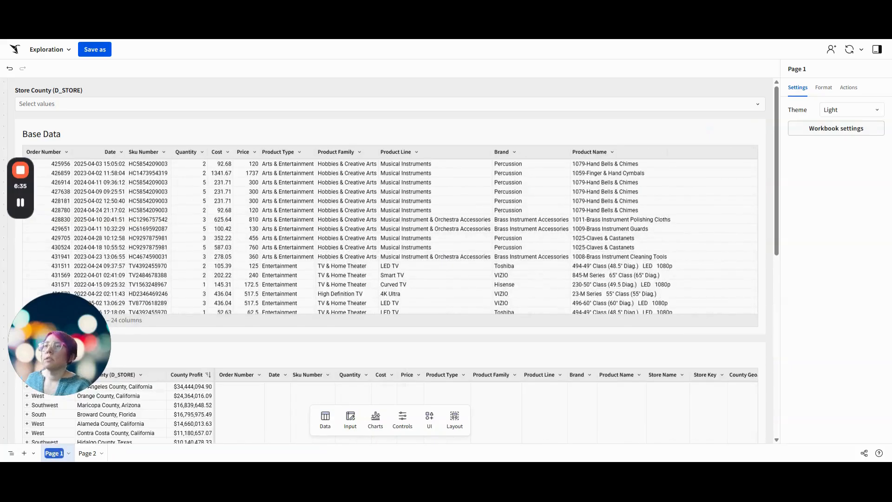
key("BackSpace")
type("Data")
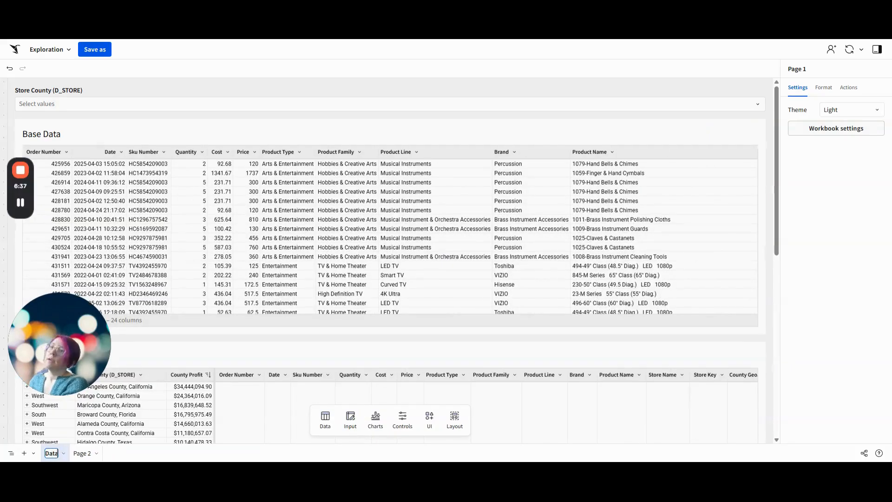
double_click(83, 454)
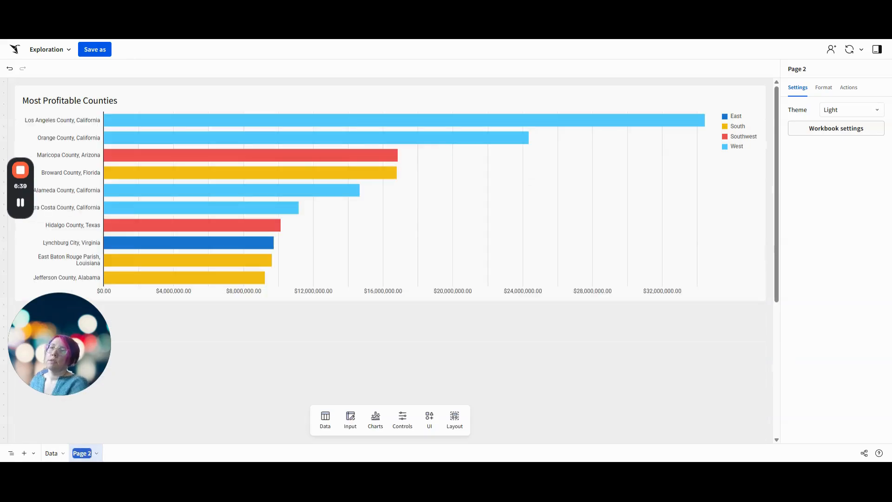
type("Maps")
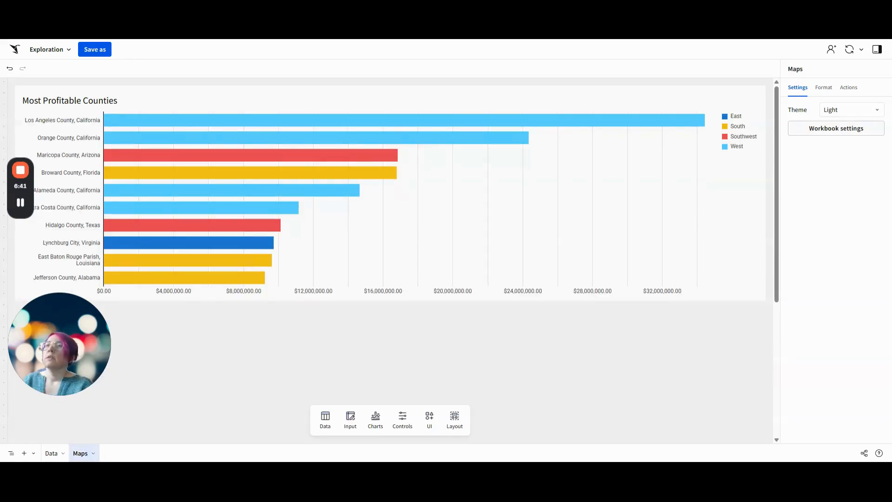
Hide the Data page from workbook viewers
right_click(51, 454)
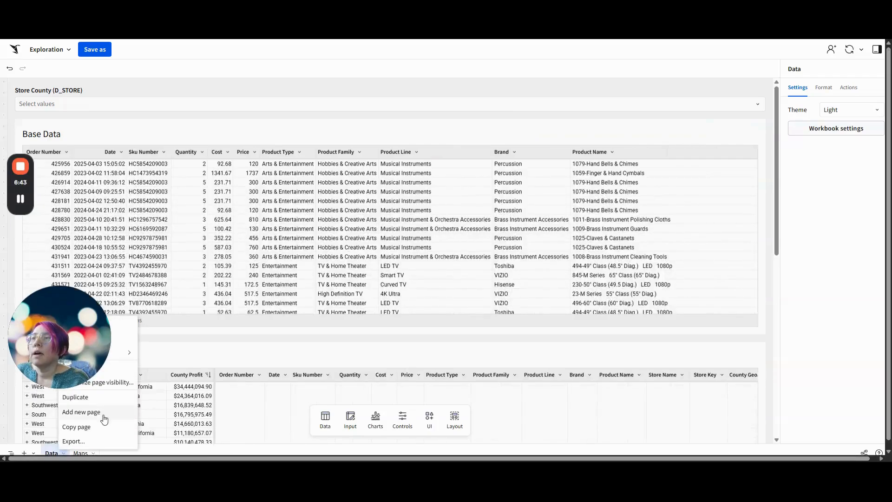
left_click_drag(77, 346, 79, 268)
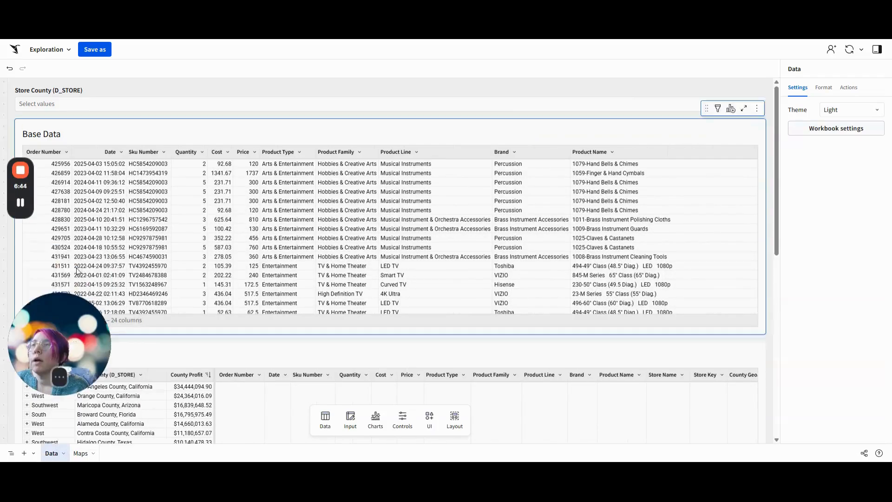
right_click(53, 454)
left_click(77, 366)
left_click_drag(65, 254, 73, 381)
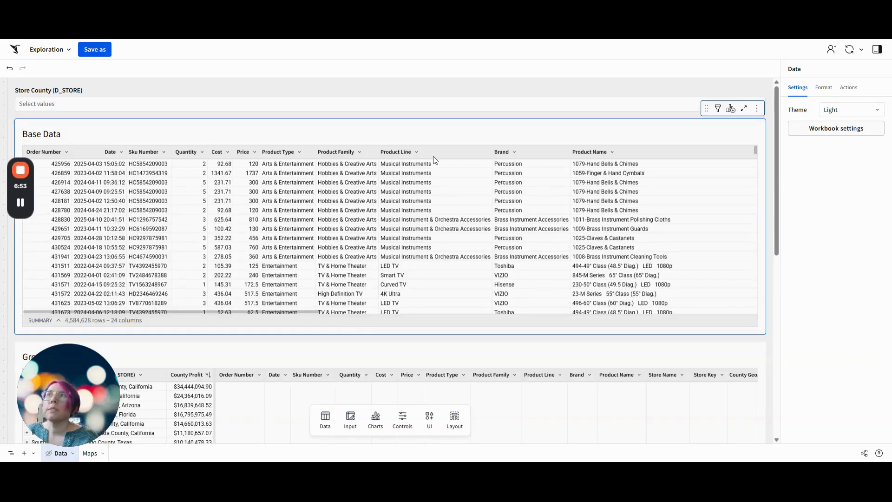
Create a child chart from the Base Data table as a Map - Geography using the County GeoJSON column
left_click(462, 127)
left_click(730, 108)
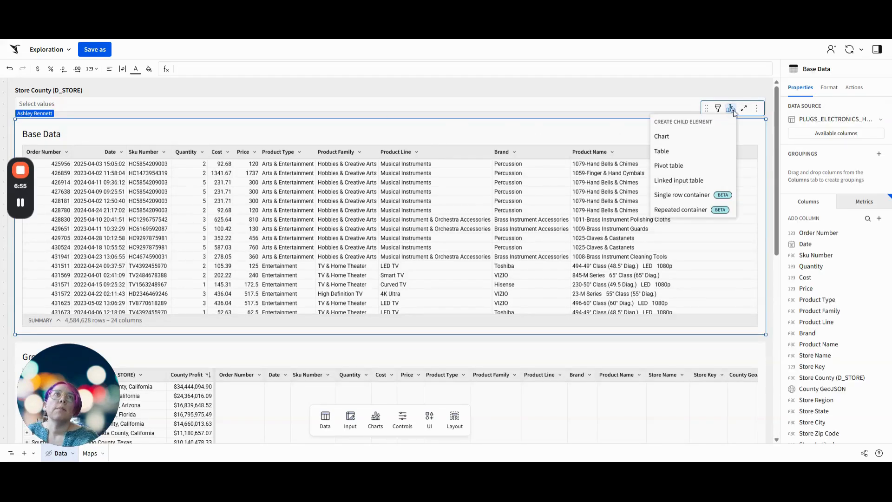
left_click(686, 140)
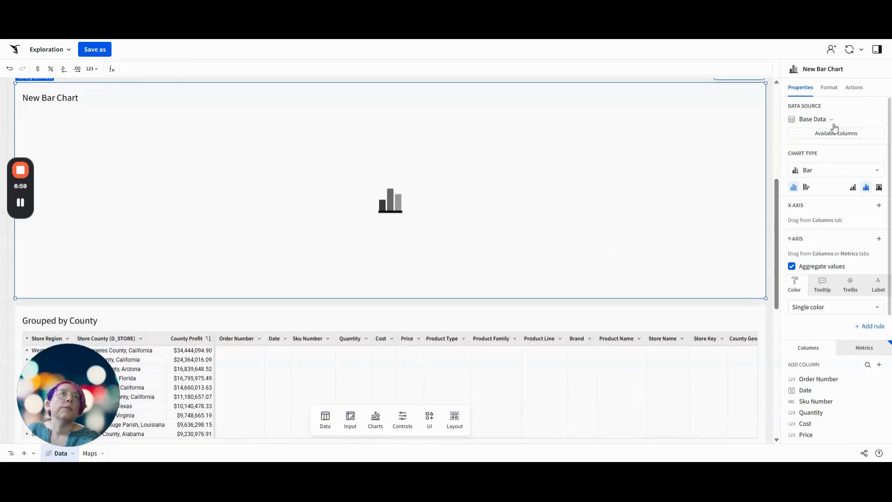
left_click(811, 171)
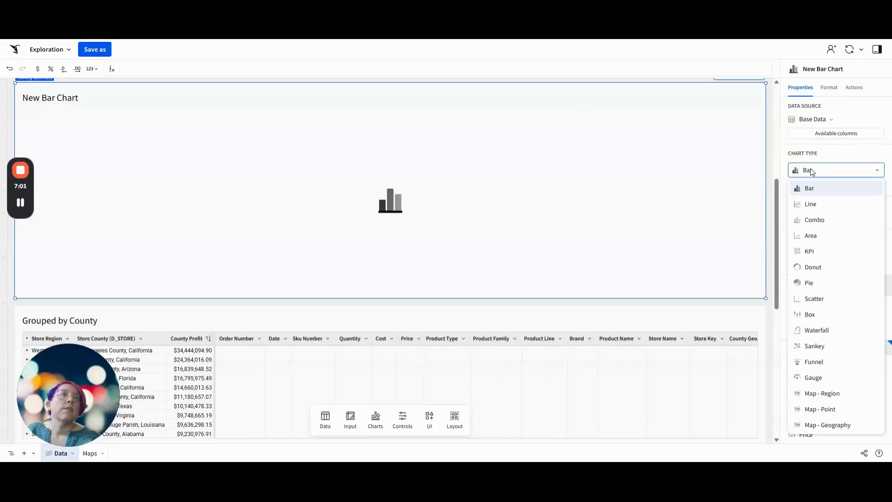
left_click(832, 424)
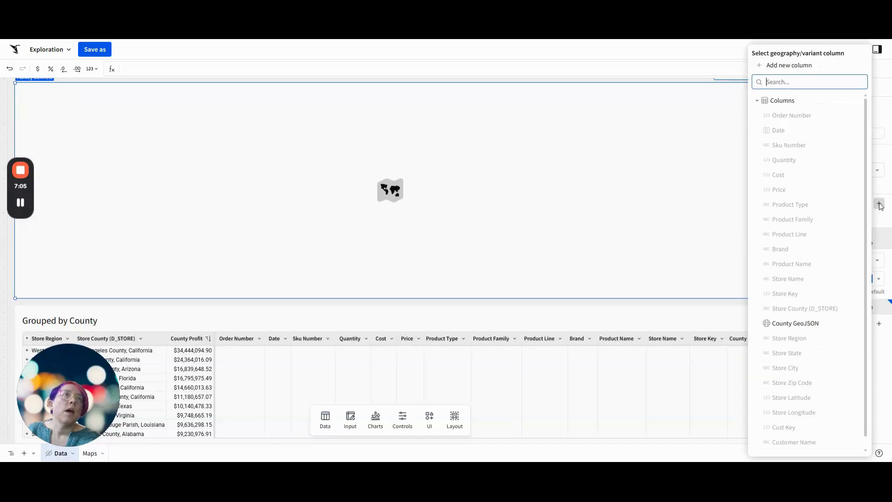
left_click(787, 323)
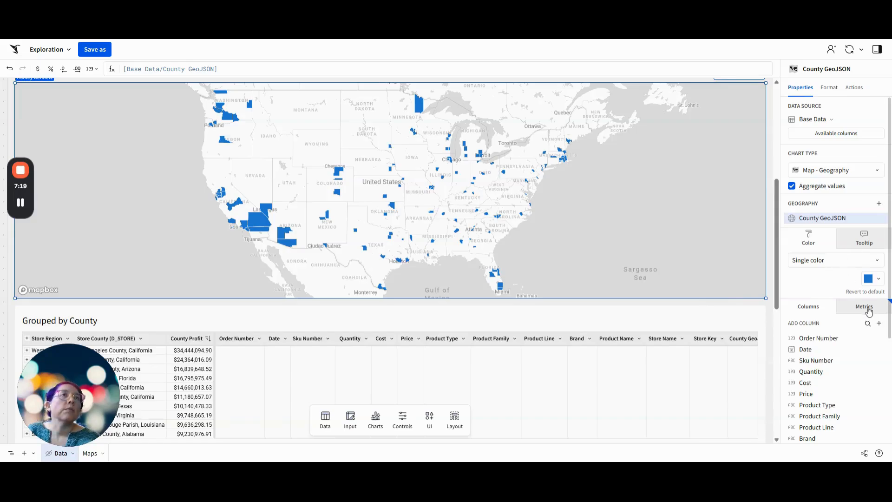
Color the geography map's counties by scale using the Profit metric
left_click(838, 263)
left_click(813, 308)
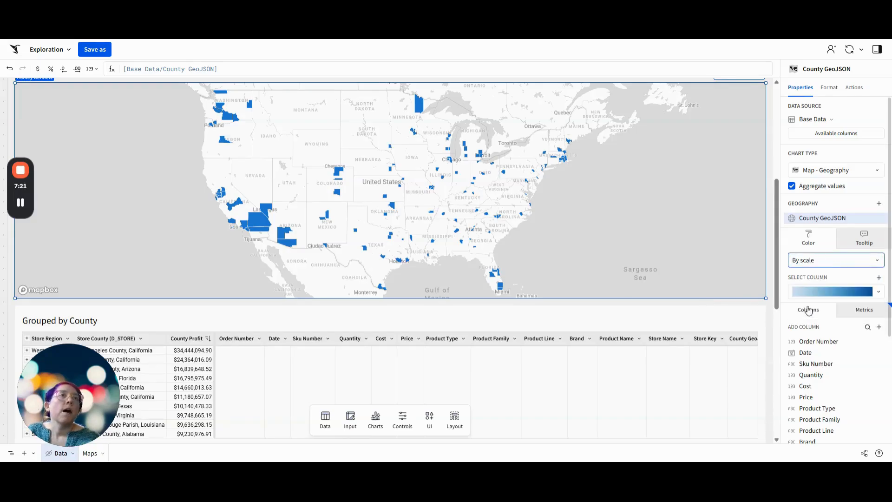
left_click(859, 311)
left_click_drag(806, 363, 812, 276)
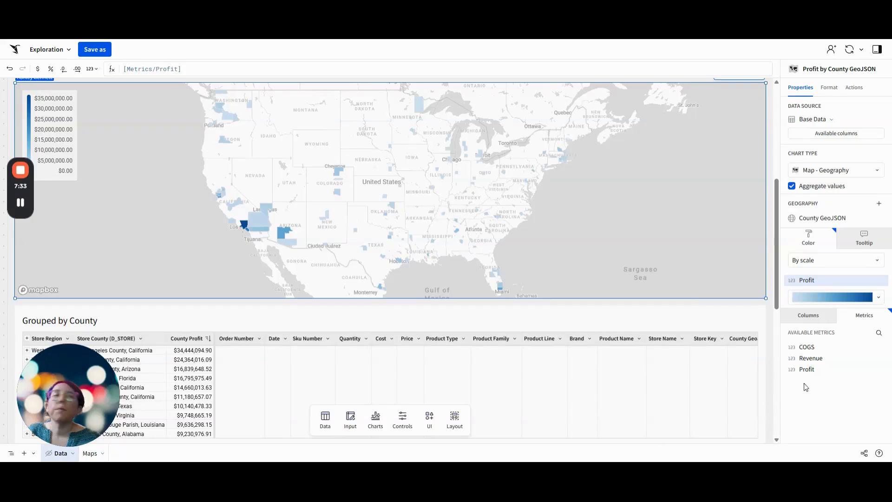
Add Store County (D_STORE) to the geography map's tooltip and remove its aggregation
left_click(863, 241)
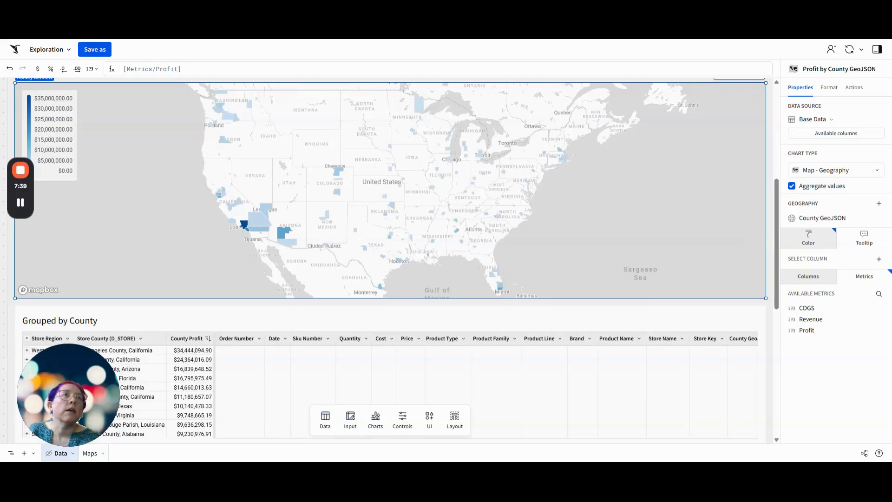
left_click(823, 278)
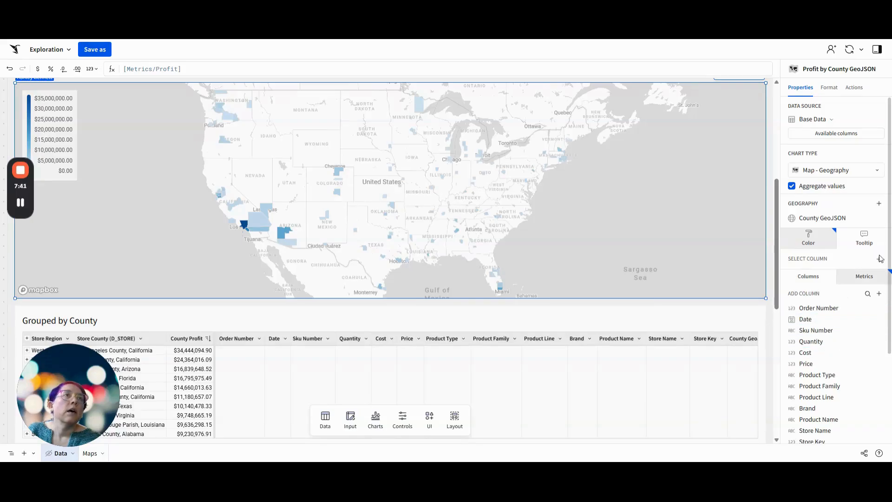
scroll(872, 324, "down", 1)
scroll(864, 326, "down", 5)
left_click_drag(831, 334, 837, 212)
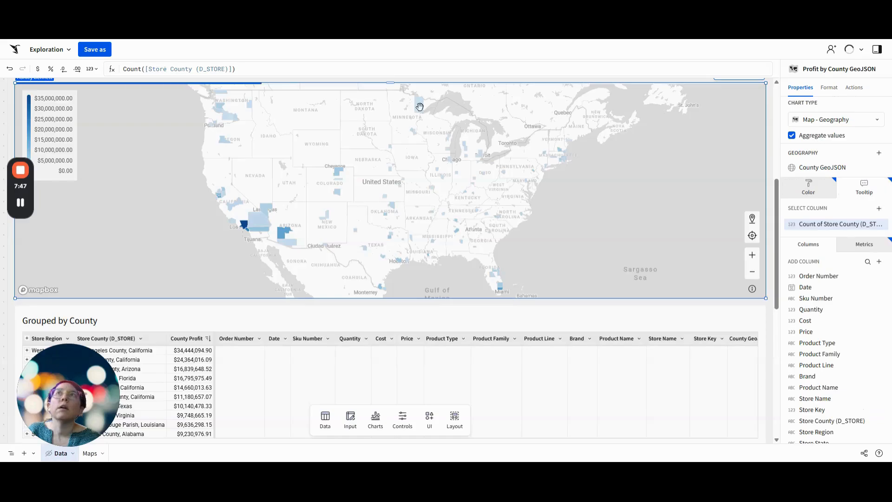
right_click(828, 225)
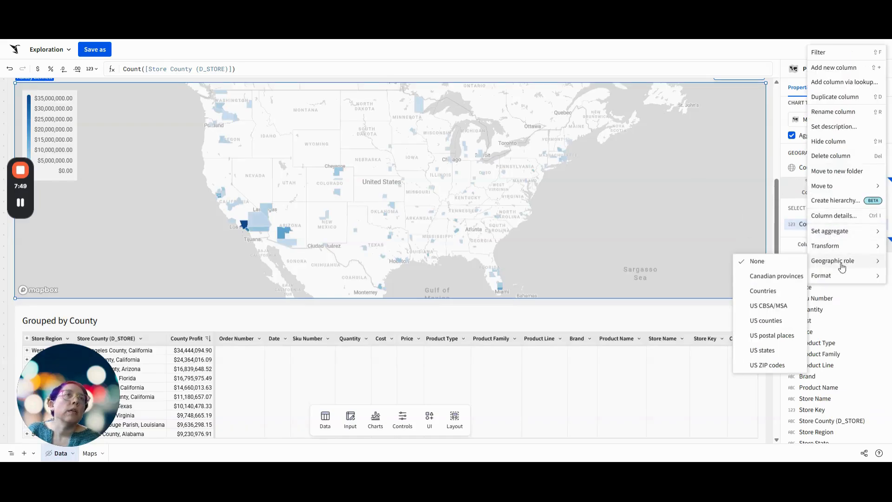
mouse_move(841, 232)
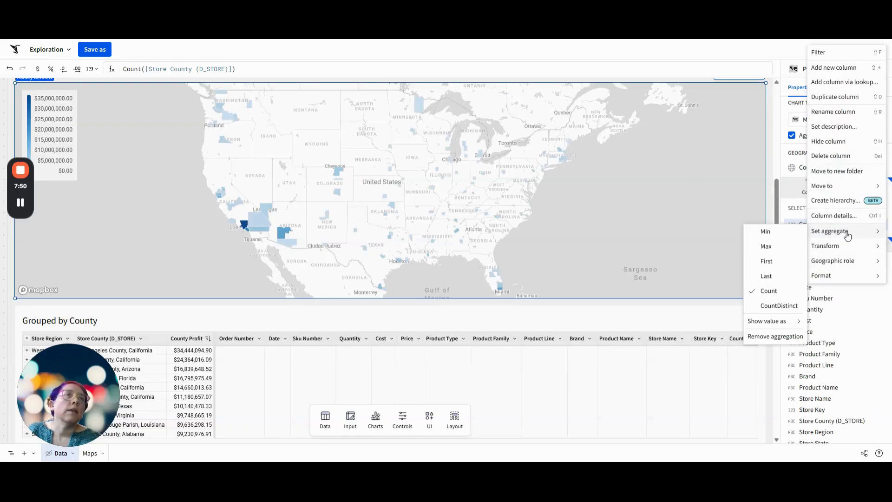
left_click(775, 335)
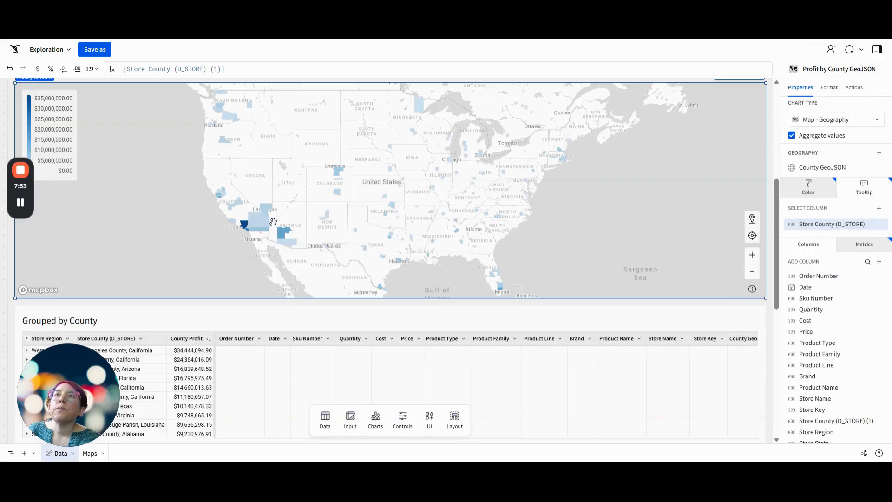
mouse_move(264, 226)
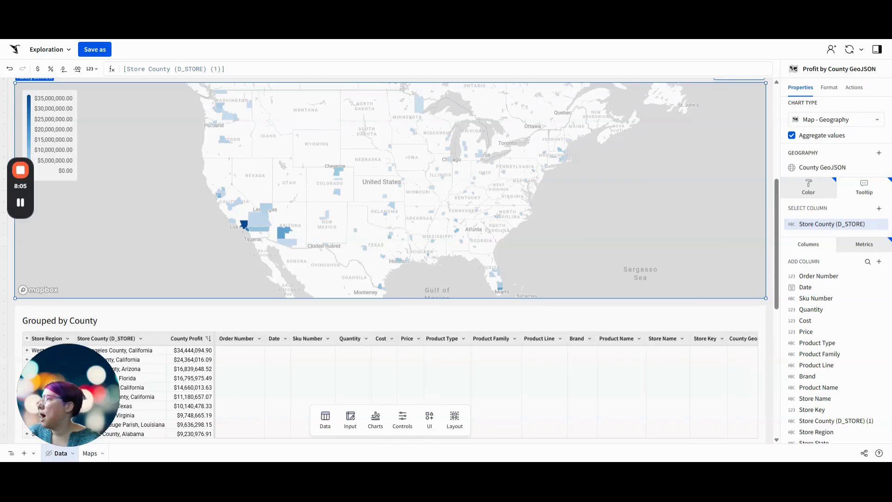
Create another child chart from the Base Data table and set its chart type to Map - Point
scroll(643, 302, "up", 3)
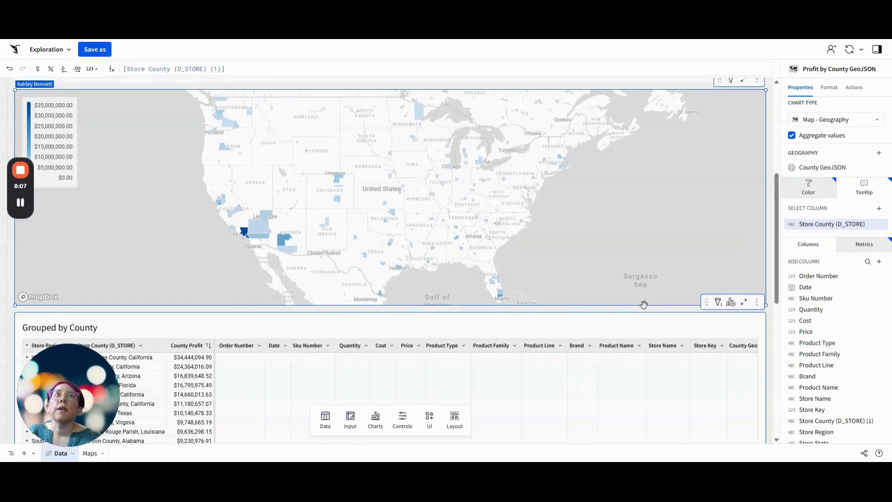
scroll(732, 212, "up", 3)
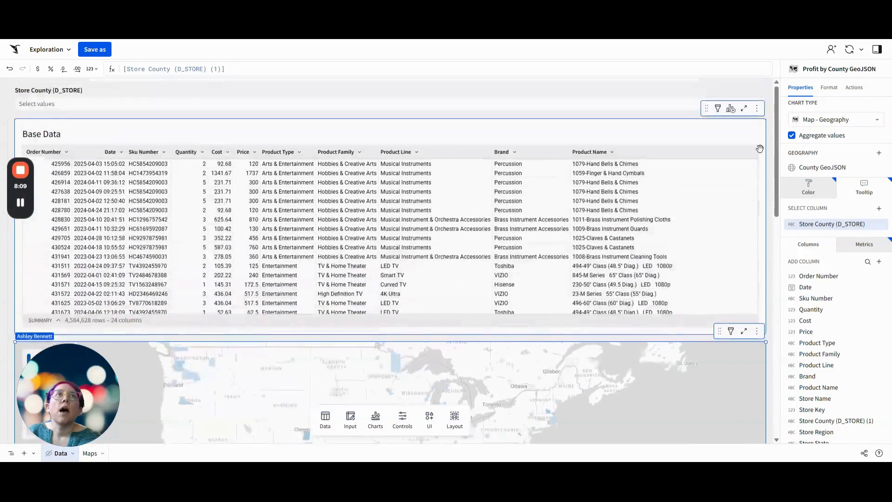
left_click(732, 110)
left_click(672, 137)
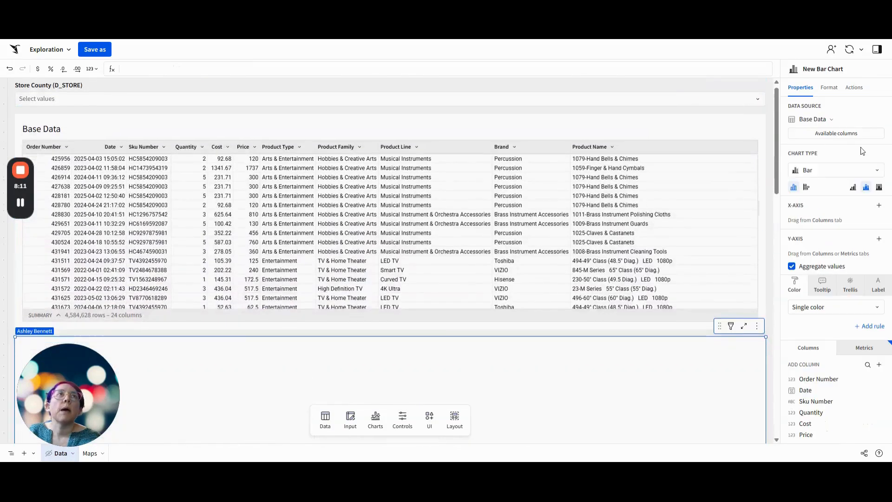
left_click(809, 171)
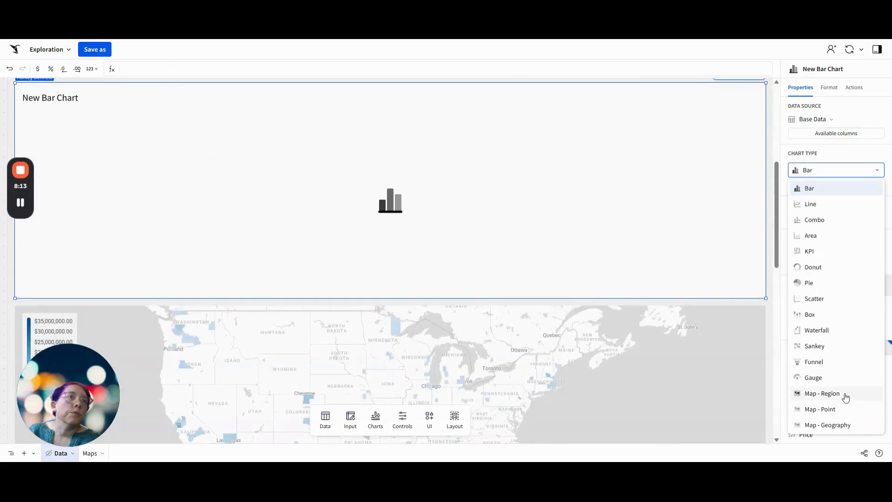
left_click(838, 409)
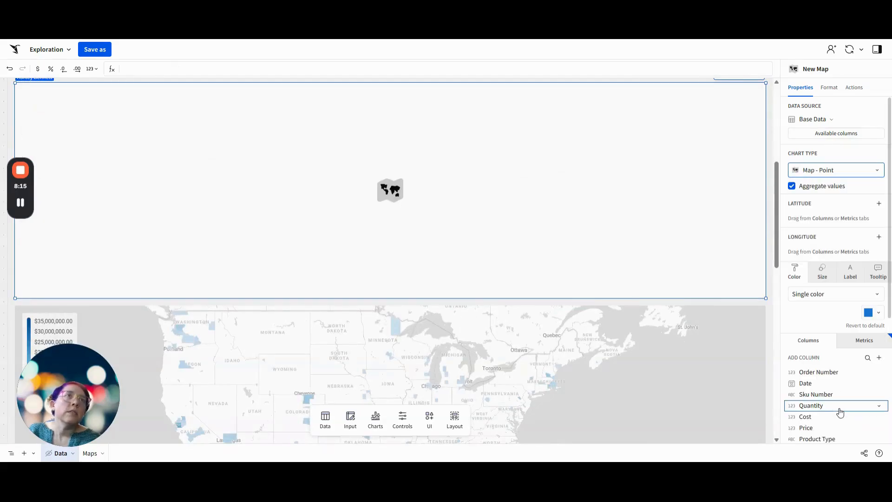
Plot the point map with Store Latitude as latitude and Store Longitude as longitude
left_click(879, 204)
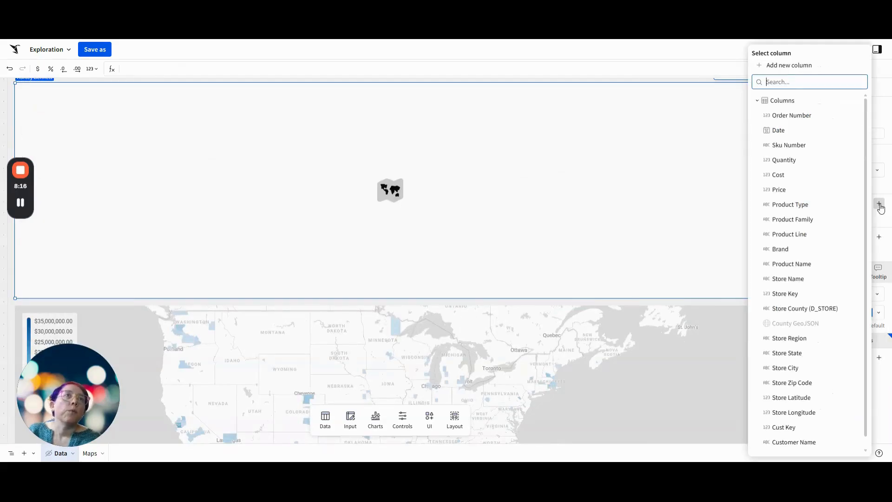
left_click(798, 397)
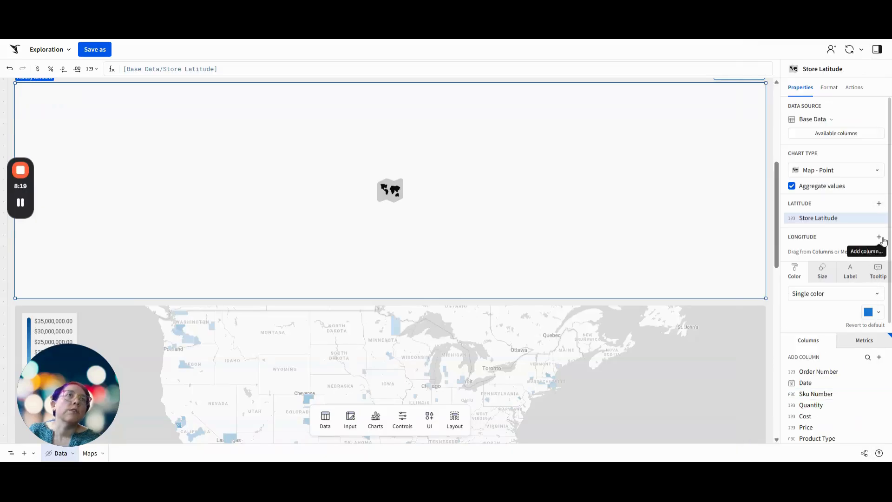
left_click(879, 237)
left_click(825, 400)
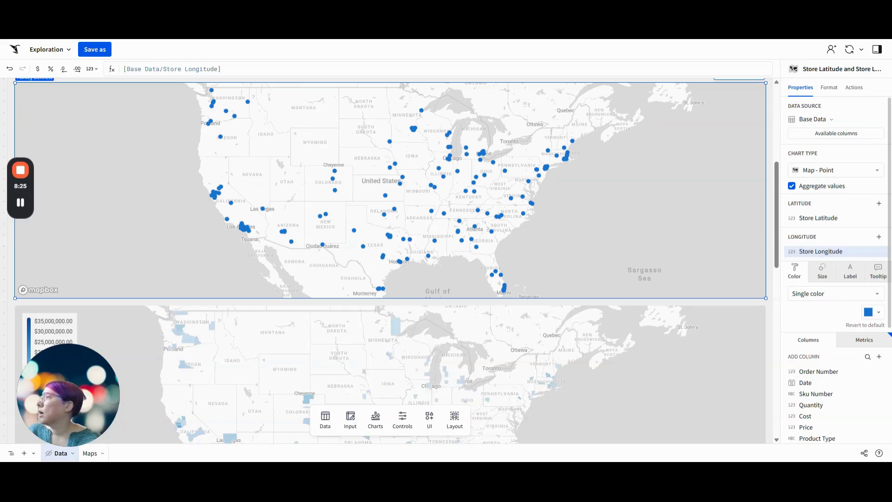
Color the point map's store markers by category using Store Region
scroll(832, 396, "down", 2)
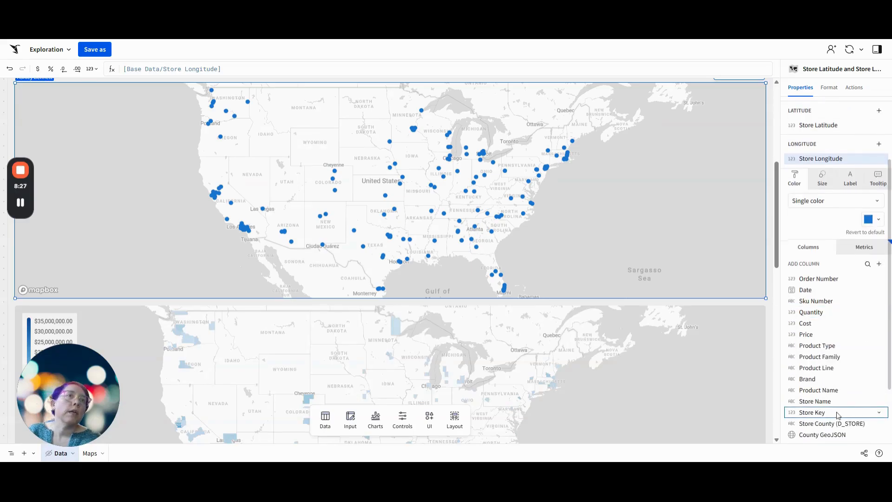
scroll(840, 425, "down", 1)
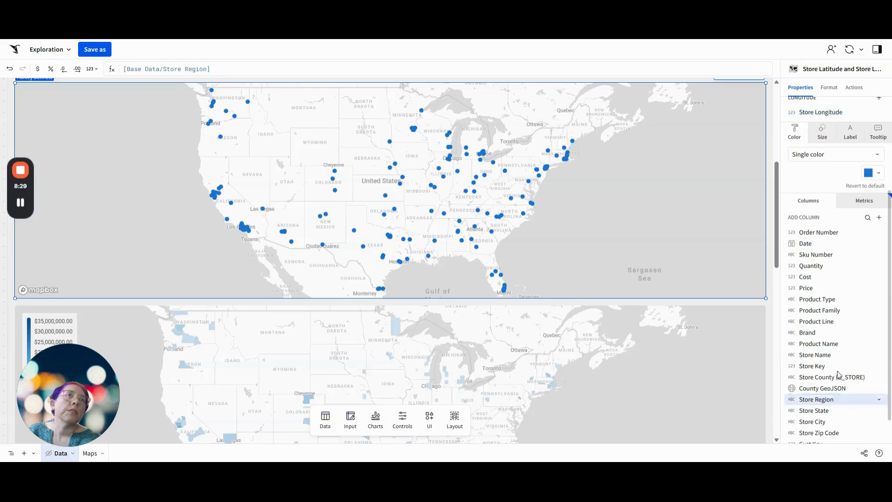
left_click_drag(844, 404, 831, 200)
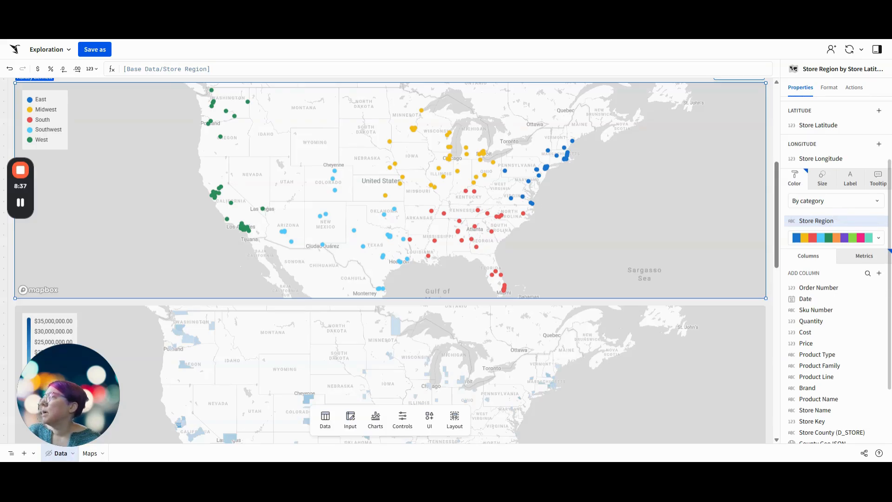
Size the point map's store markers by the Profit metric
left_click(823, 180)
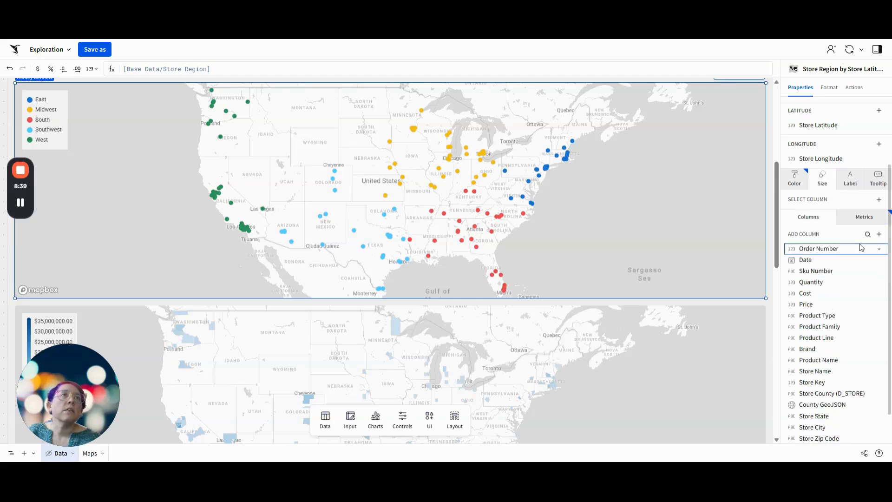
left_click(855, 216)
left_click_drag(808, 363, 806, 294)
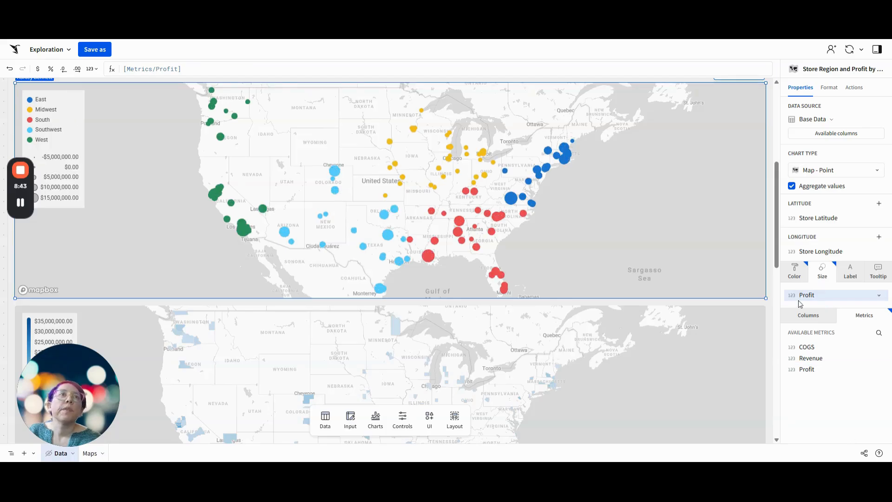
mouse_move(815, 296)
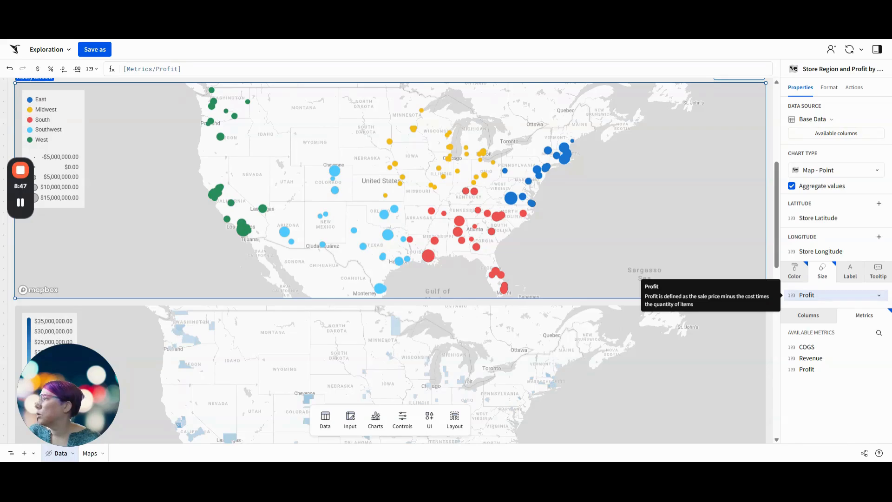
Rename the point map's Profit size field as Store Profit
double_click(815, 297)
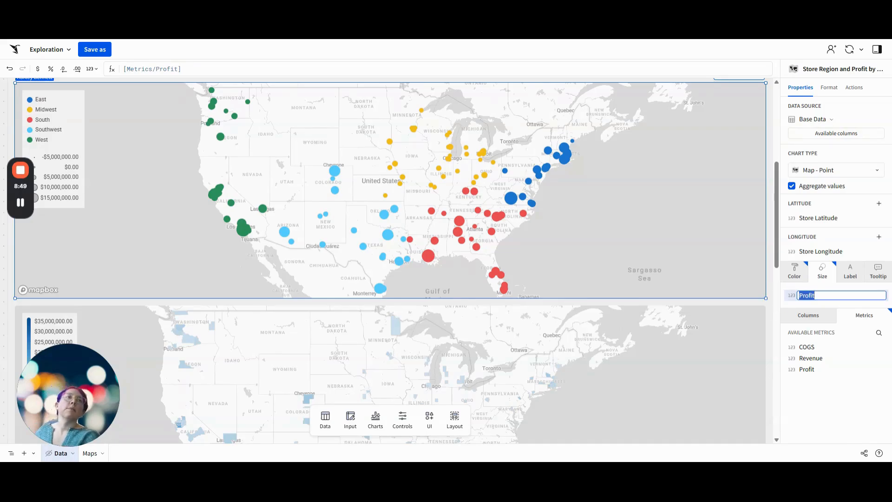
key("Left")
type("Store")
key("Return")
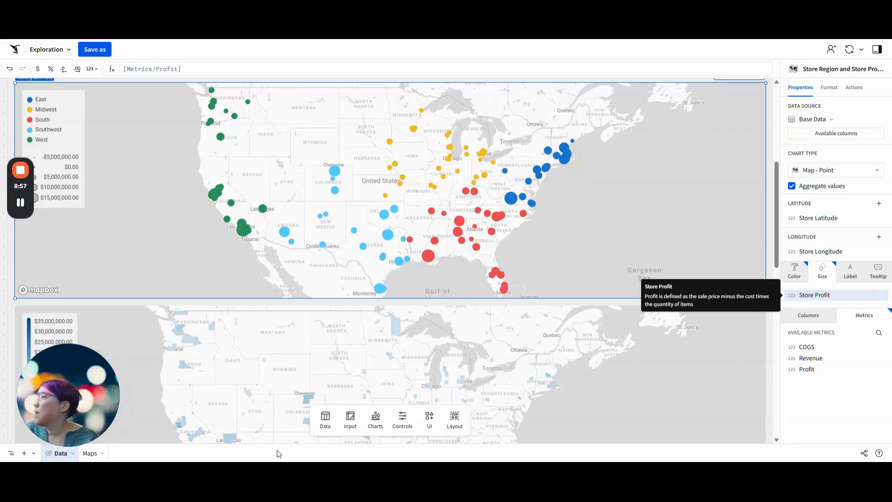
Add the Store Name column to the point map's tooltip
left_click(878, 273)
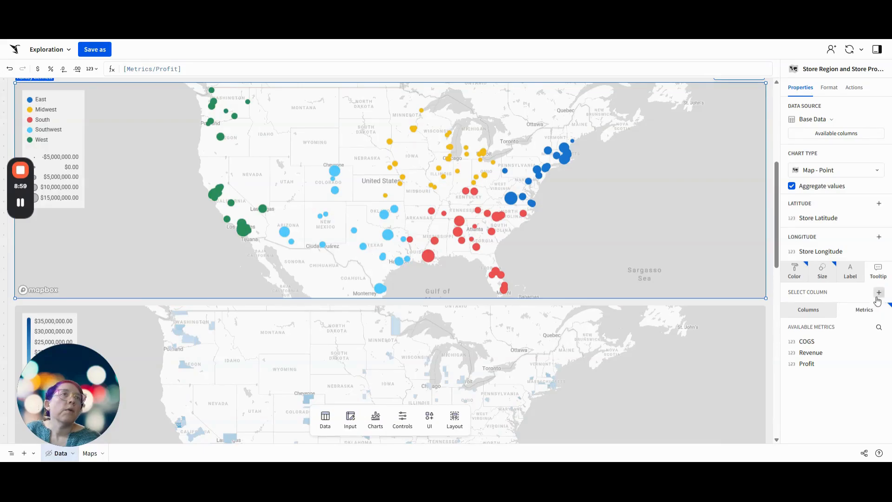
left_click(878, 297)
scroll(844, 353, "down", 2)
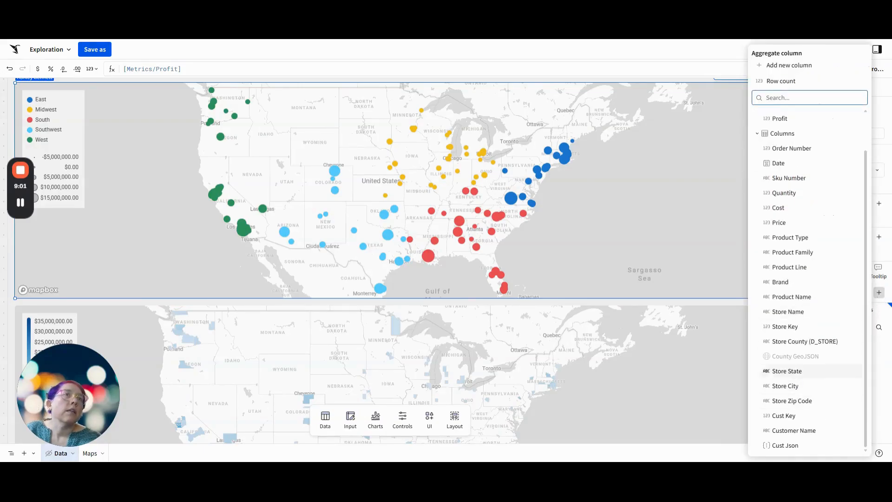
left_click(804, 312)
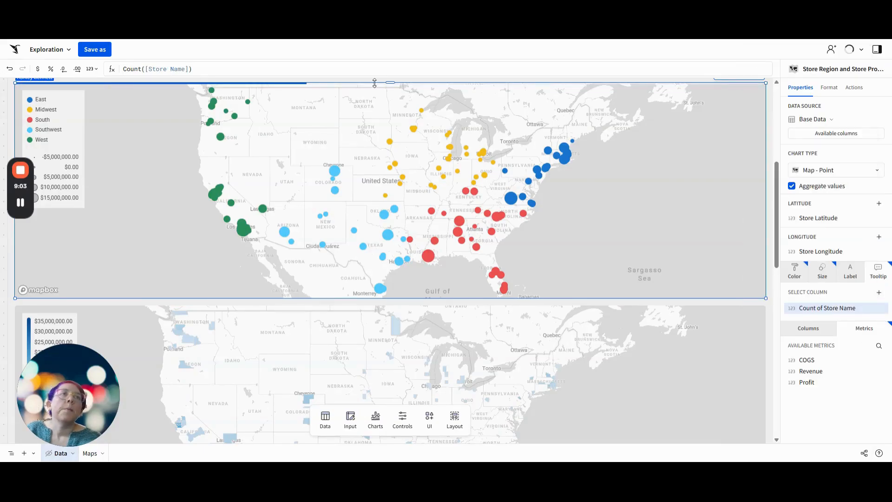
Change the tooltip column's formula to ListAggDistinct([Store Name]) and check the tooltip on a California marker
left_click(132, 69)
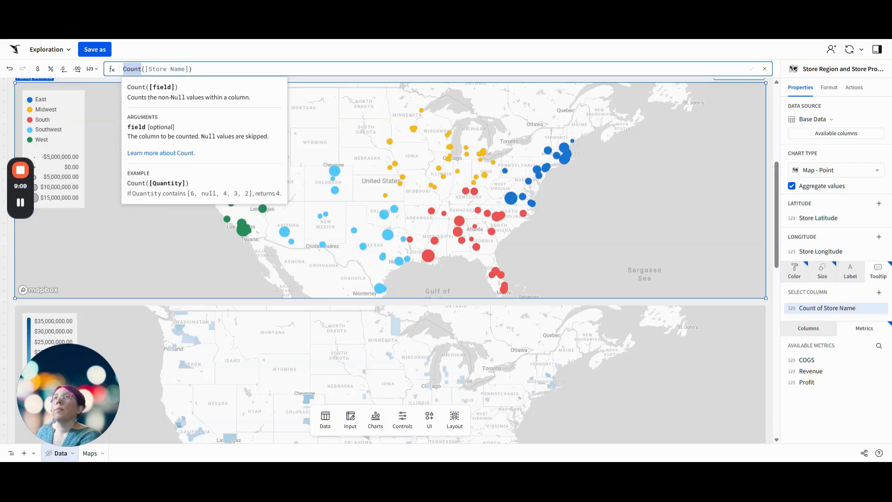
type("list")
key("Down")
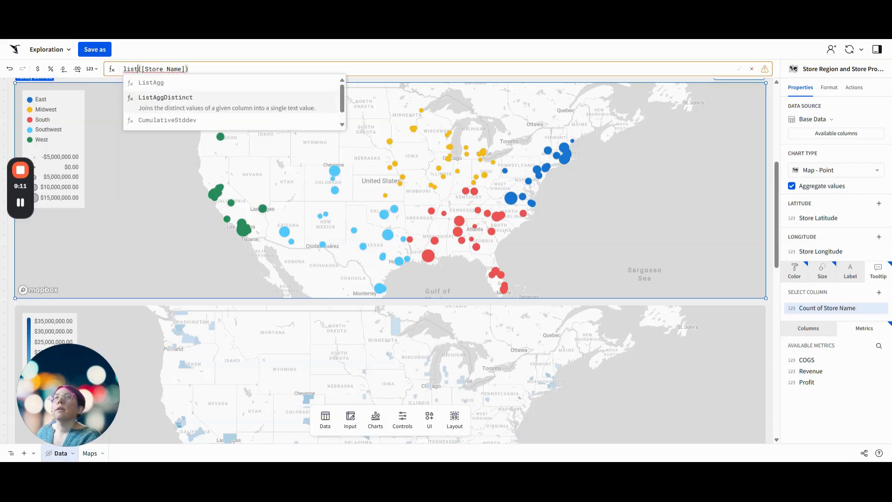
key("Return")
key("Return")
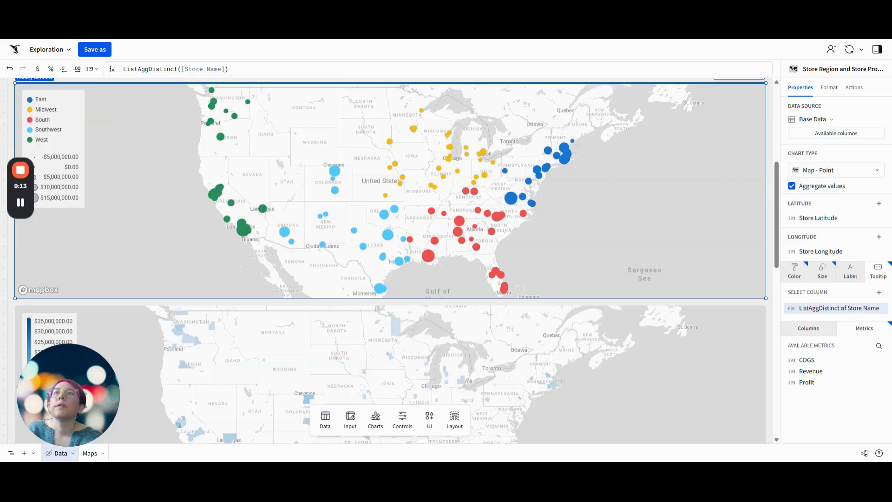
mouse_move(246, 236)
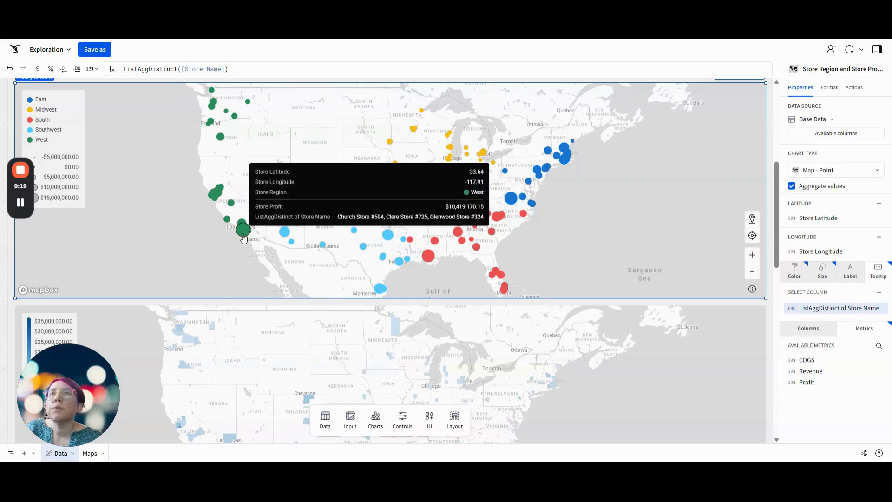
Rename the aggregated store name tooltip column as Stores
double_click(836, 308)
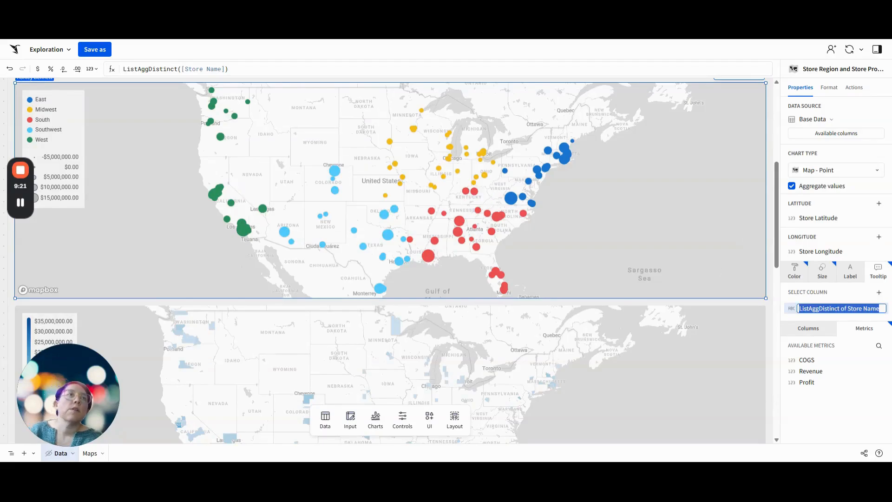
type("Stores")
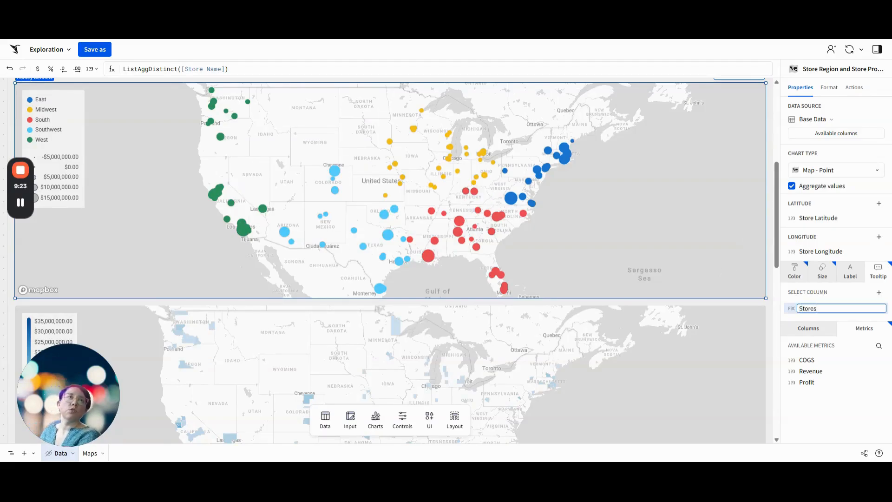
key("Return")
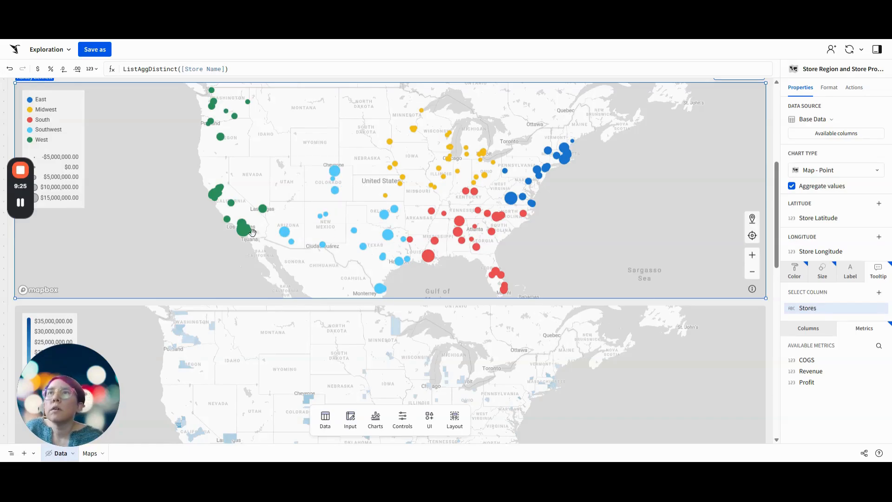
mouse_move(243, 236)
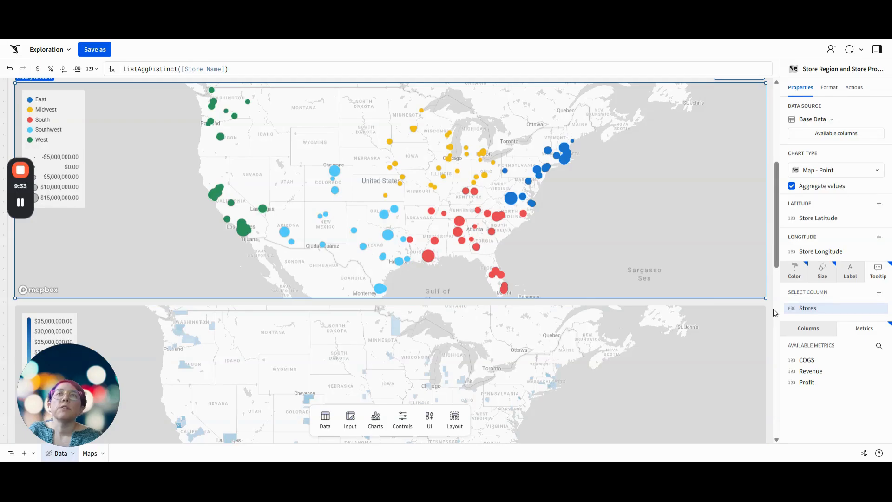
Select both the county geography map and the store point map and move them to the Maps page
scroll(775, 312, "down", 7)
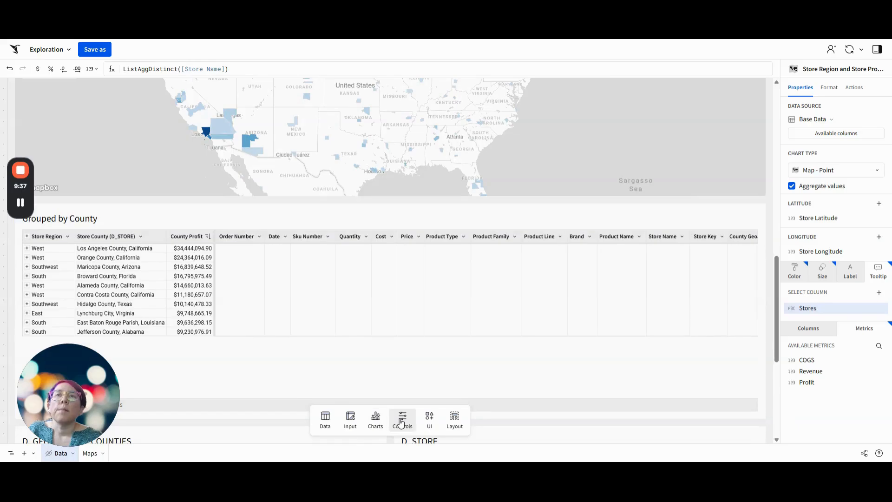
scroll(768, 204, "up", 2)
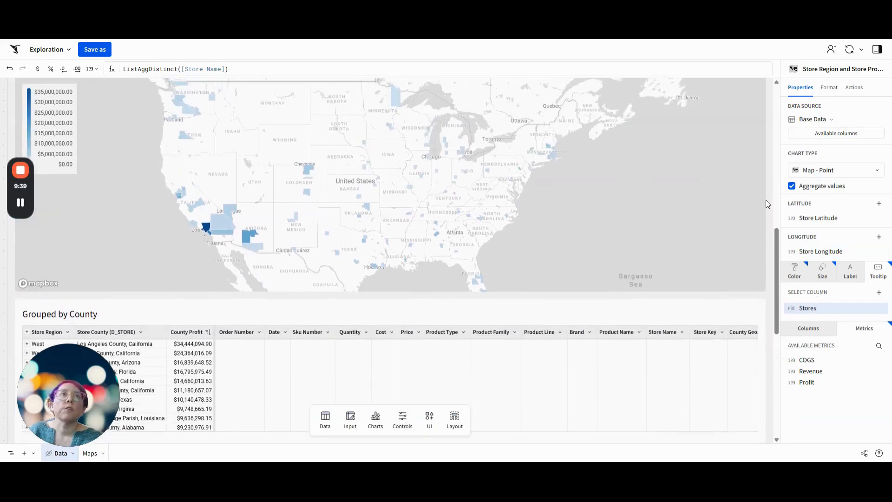
scroll(767, 205, "up", 3)
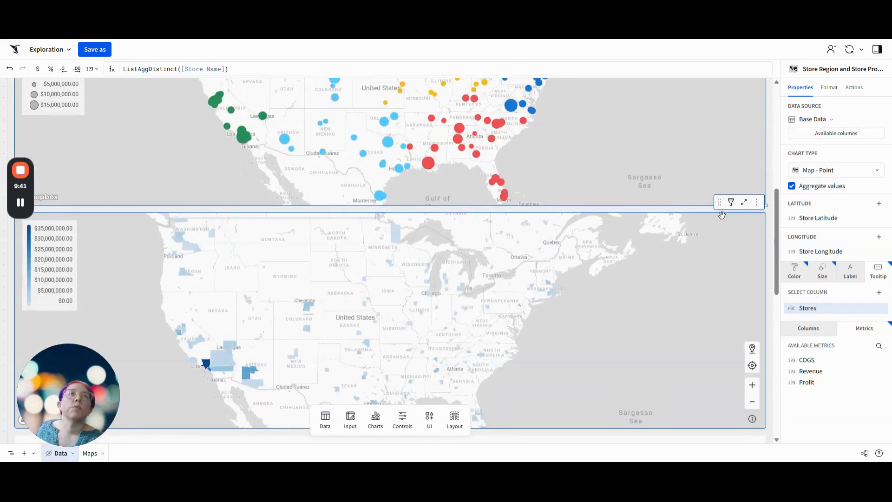
left_click(721, 206)
scroll(720, 205, "up", 4)
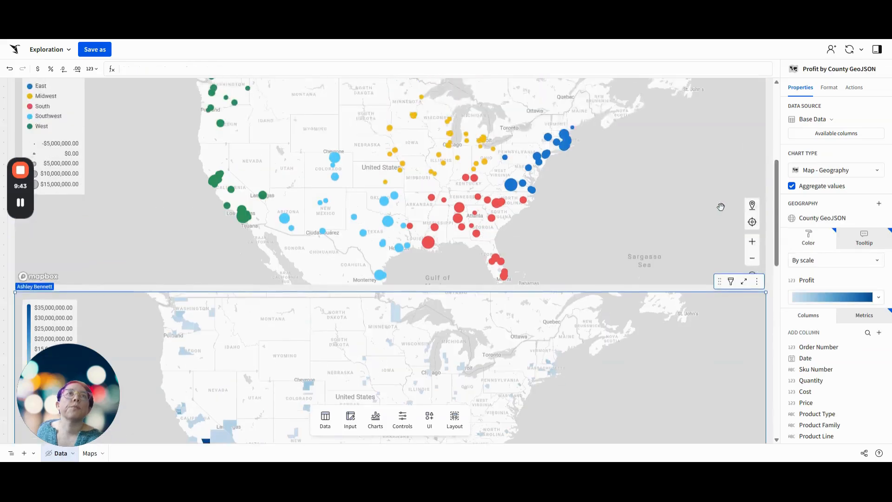
left_click(722, 170)
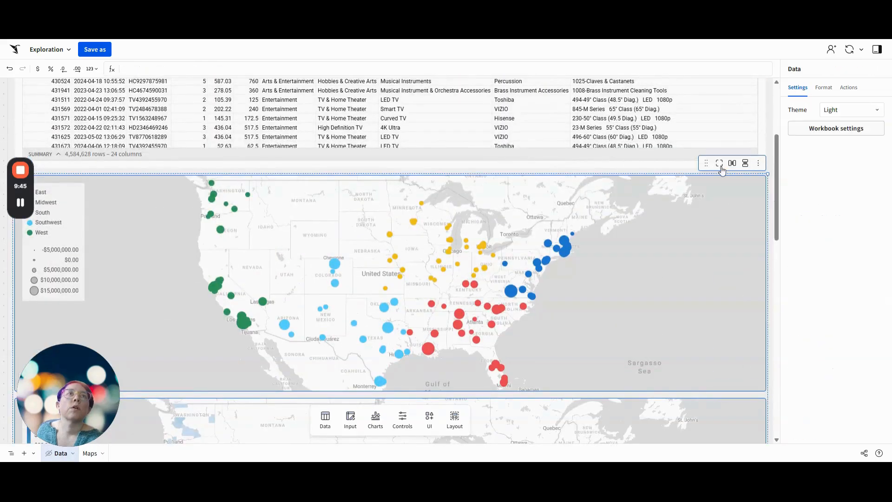
left_click(757, 163)
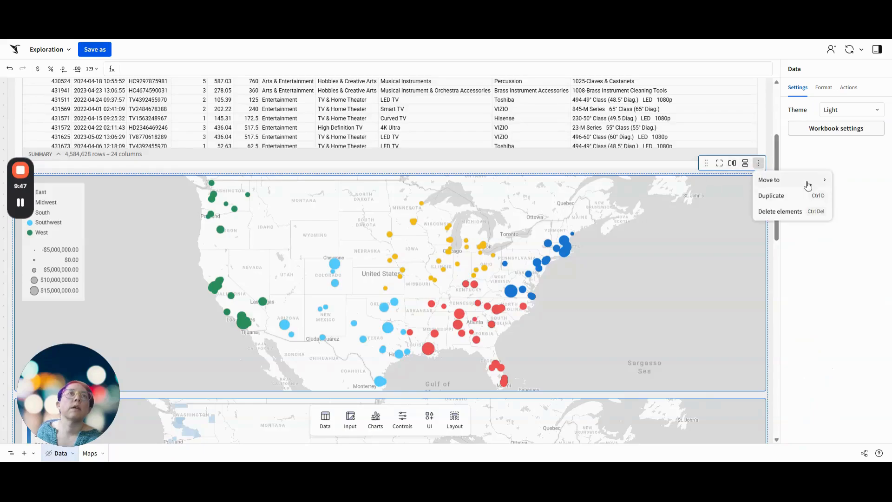
mouse_move(808, 185)
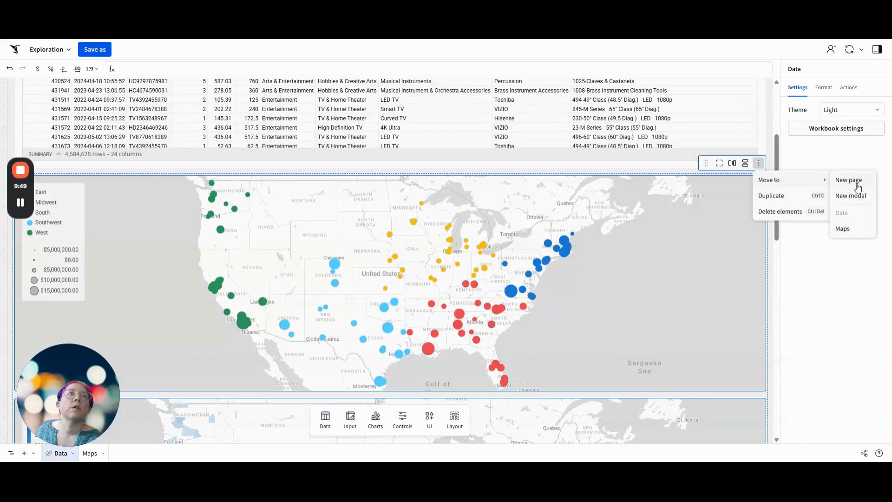
left_click(841, 228)
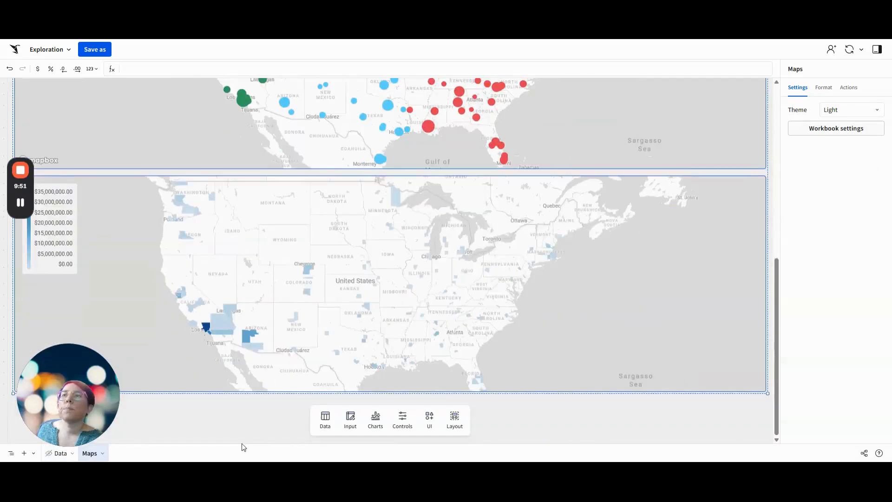
Add a tabbed container below the maps on the Maps page and align it with the page's left edge
left_click(454, 421)
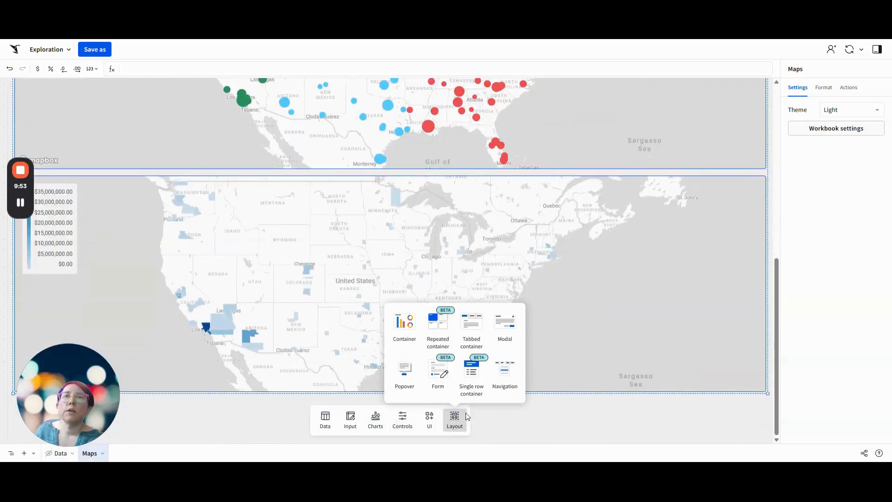
left_click_drag(470, 326, 225, 405)
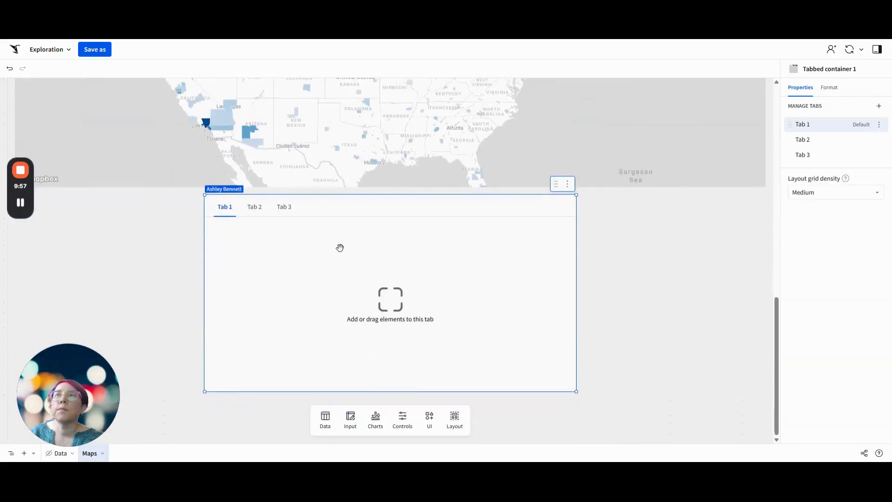
left_click_drag(443, 207, 260, 207)
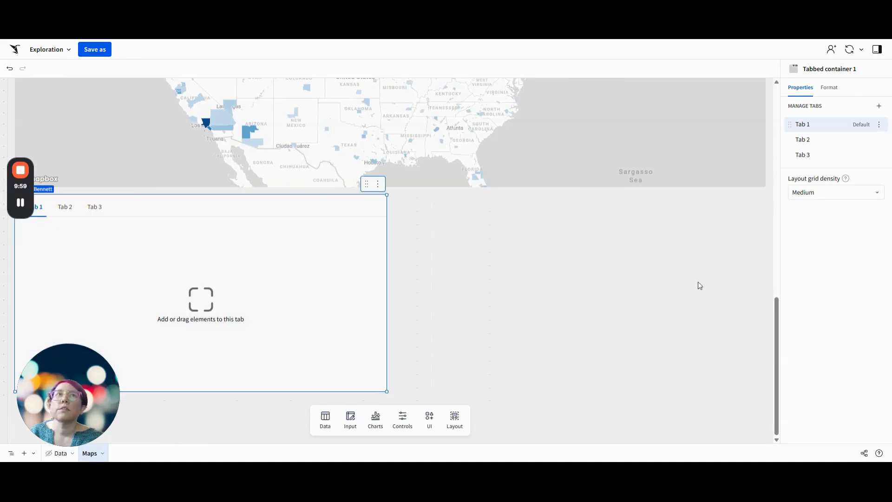
Move the county geography map into Tab 1 of the tabbed container
scroll(698, 283, "up", 3)
mouse_move(722, 106)
left_click_drag(720, 100, 390, 363)
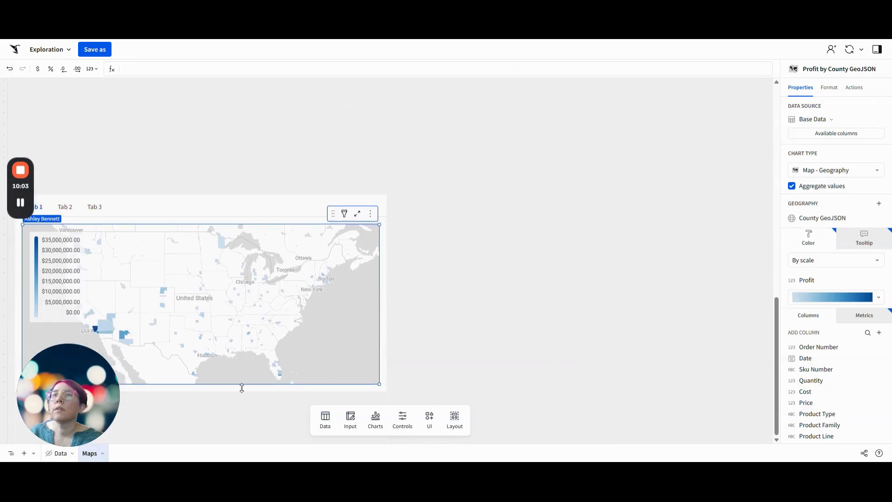
Move the store point map into Tab 2 of the tabbed container
left_click(69, 209)
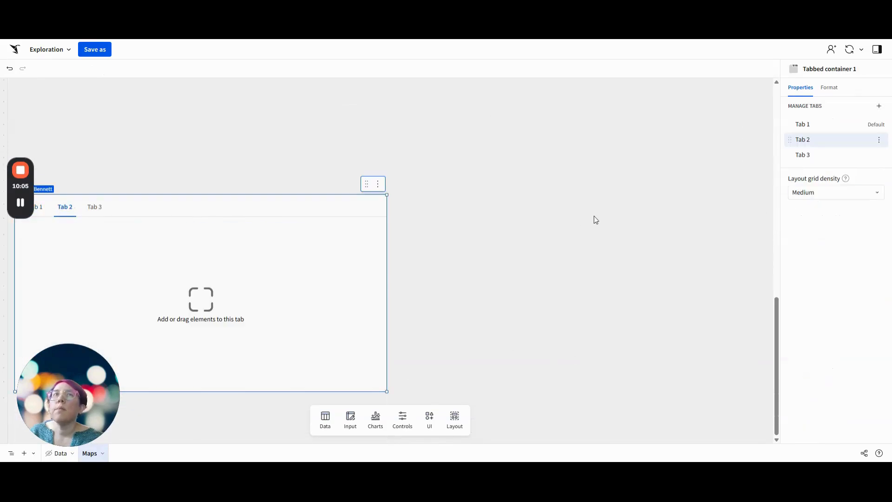
left_click_drag(367, 368, 335, 219)
scroll(668, 285, "up", 3)
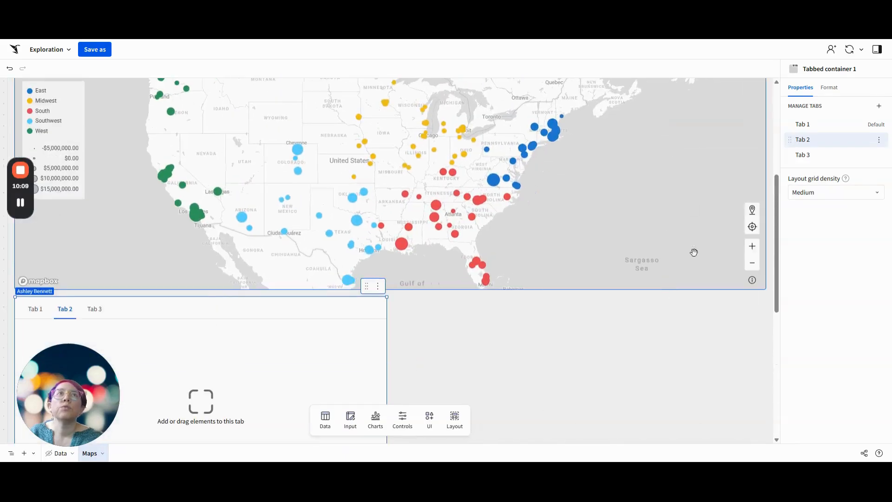
scroll(693, 252, "up", 1)
left_click_drag(721, 109, 361, 363)
left_click(396, 230)
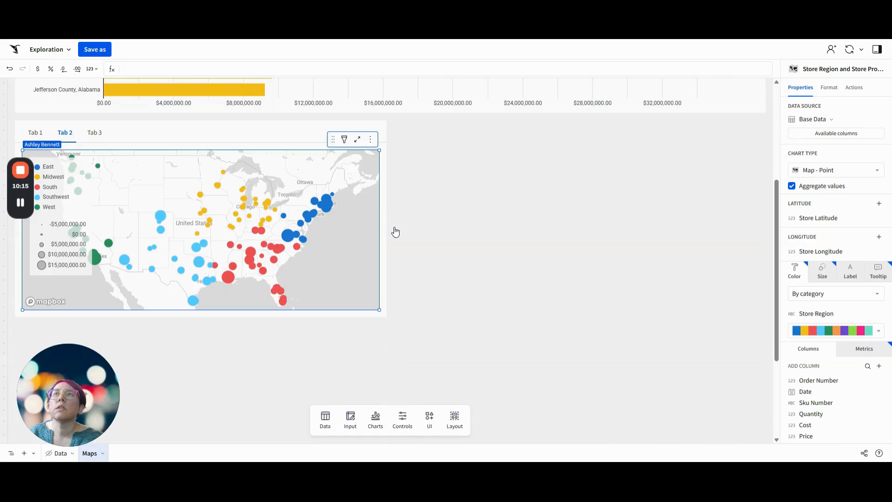
Make the tabbed container taller and stretch the point map in Tab 2 to fill it
left_click(207, 314)
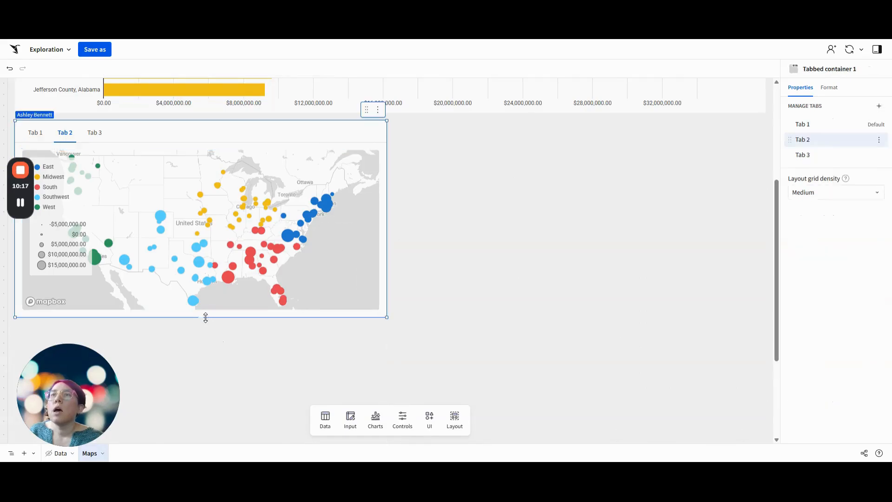
left_click_drag(205, 317, 214, 365)
left_click(242, 310)
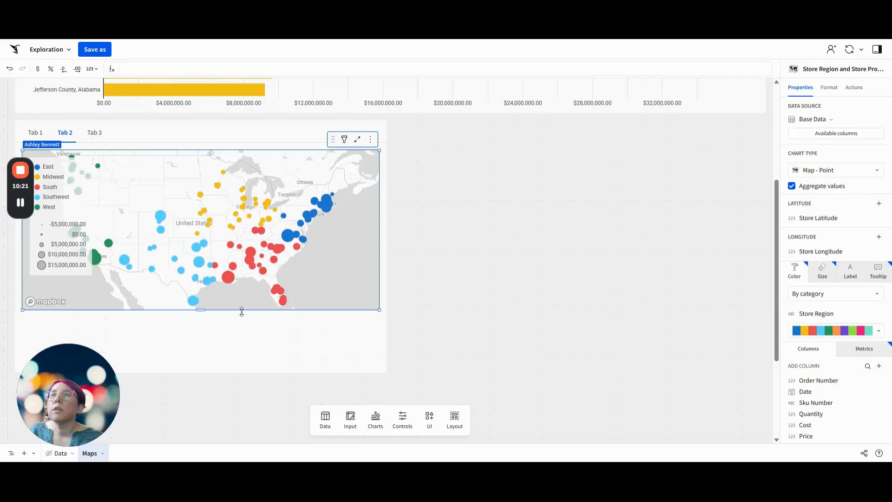
left_click_drag(242, 311, 230, 366)
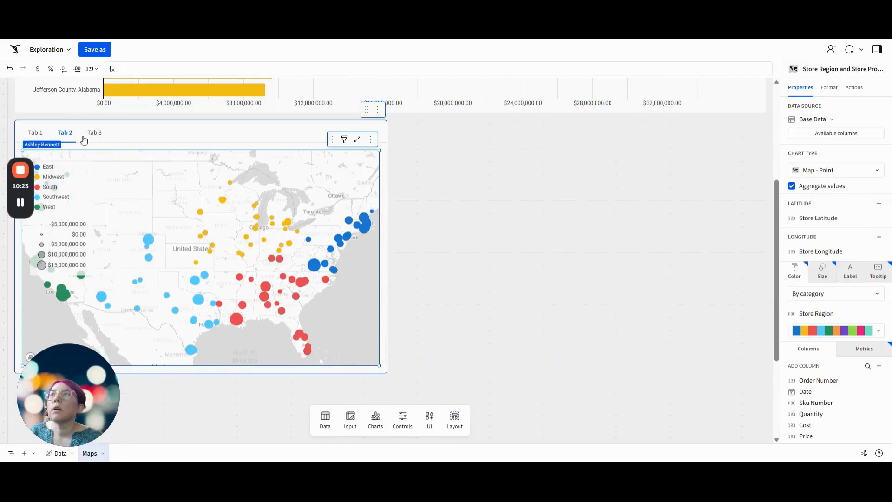
Stretch the county map in Tab 1 to fill the container, and place the container to the left of the Most Profitable Counties chart
left_click(35, 132)
left_click_drag(267, 310, 263, 365)
scroll(501, 235, "up", 2)
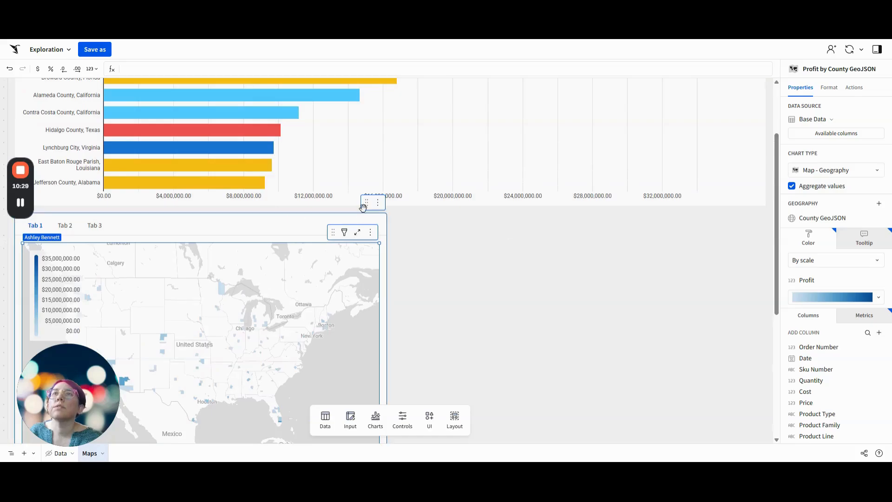
left_click_drag(363, 207, 300, 81)
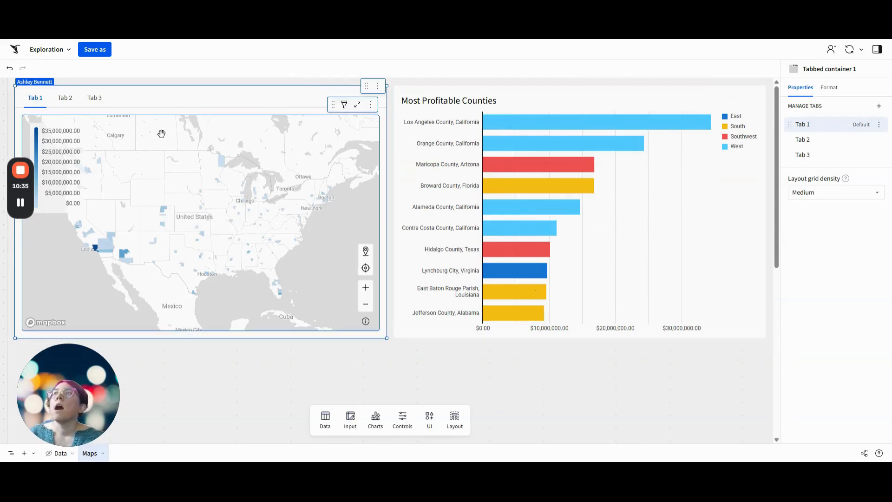
Rename Tab 1 of the tabbed container to County
double_click(31, 99)
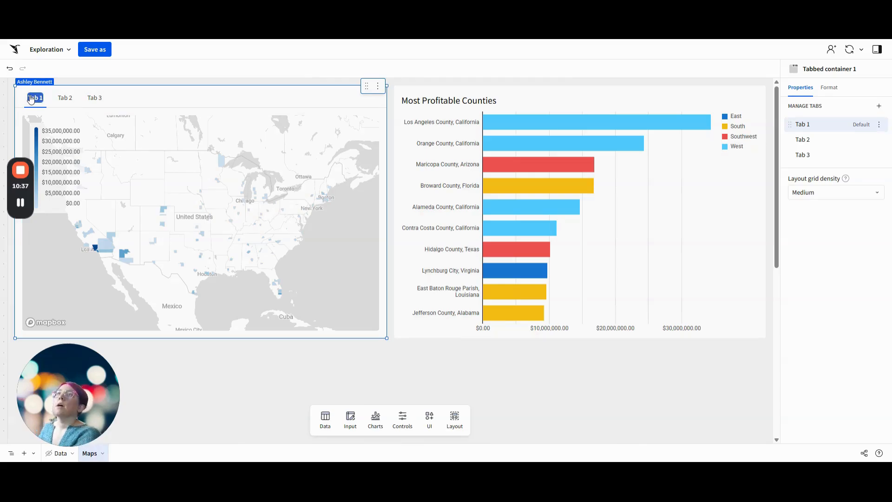
key("BackSpace")
type("Country")
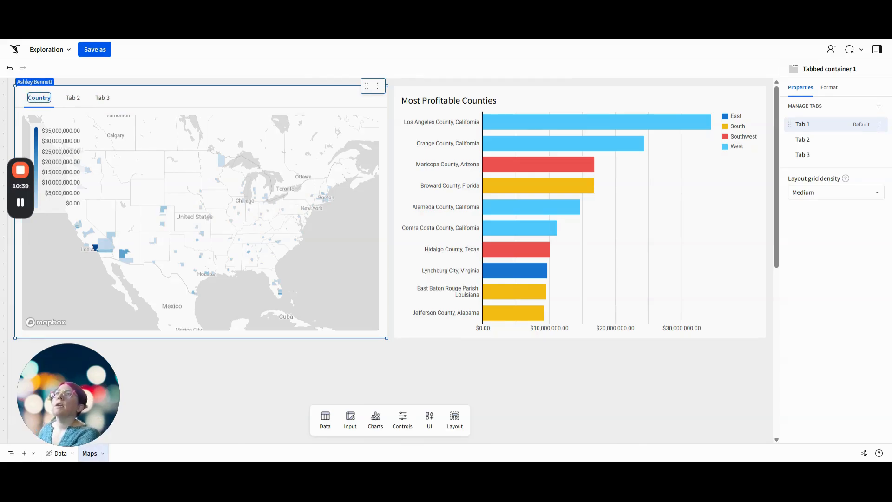
key("BackSpace")
key("BackSpace")
type("y")
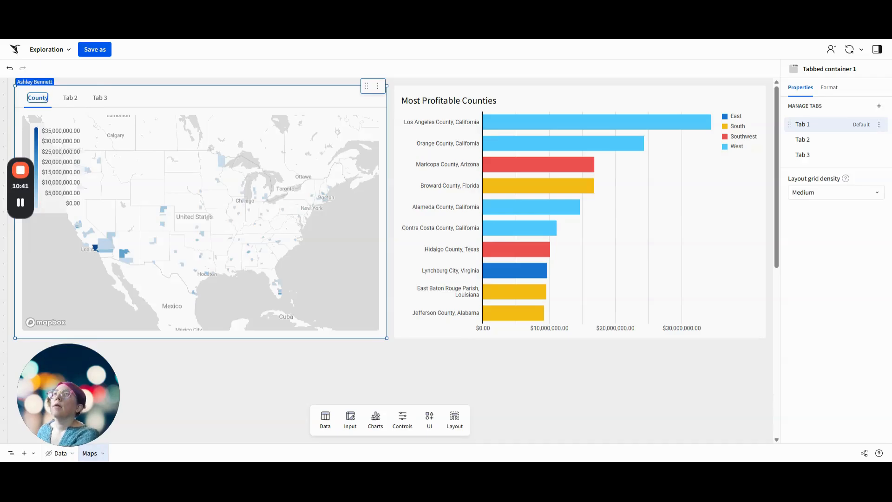
key("Return")
Rename Tab 2 of the tabbed container to Store
double_click(69, 98)
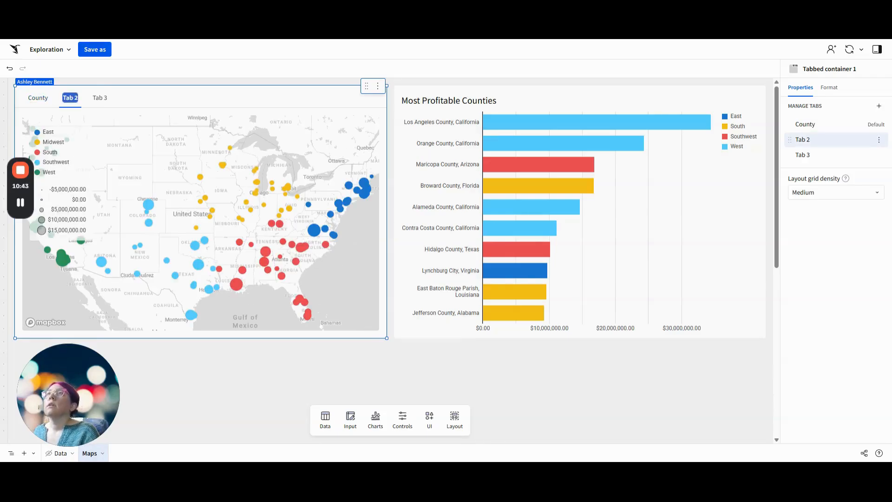
type("Stores")
key("Return")
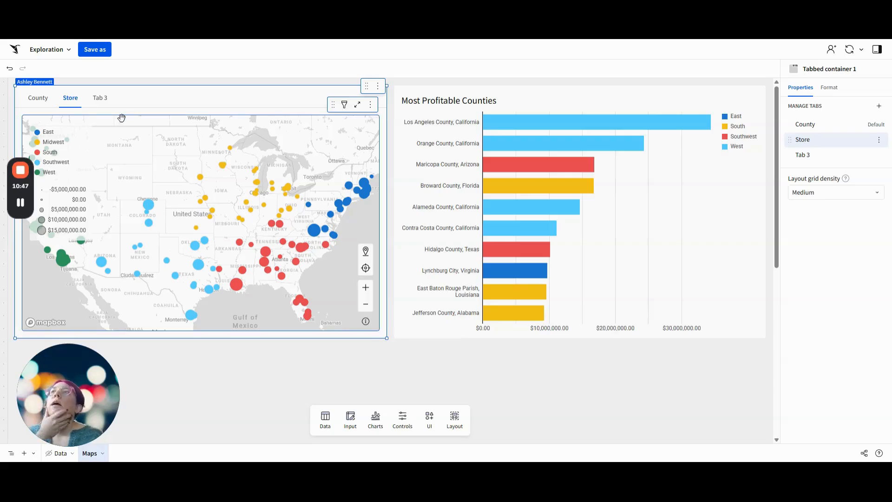
Hide the legend on the store point map in the Store tab
left_click(197, 120)
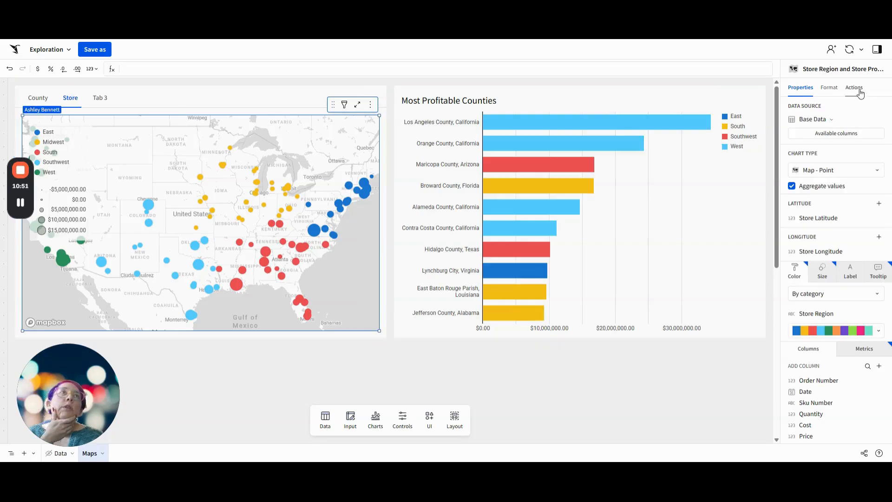
left_click(829, 87)
left_click(807, 148)
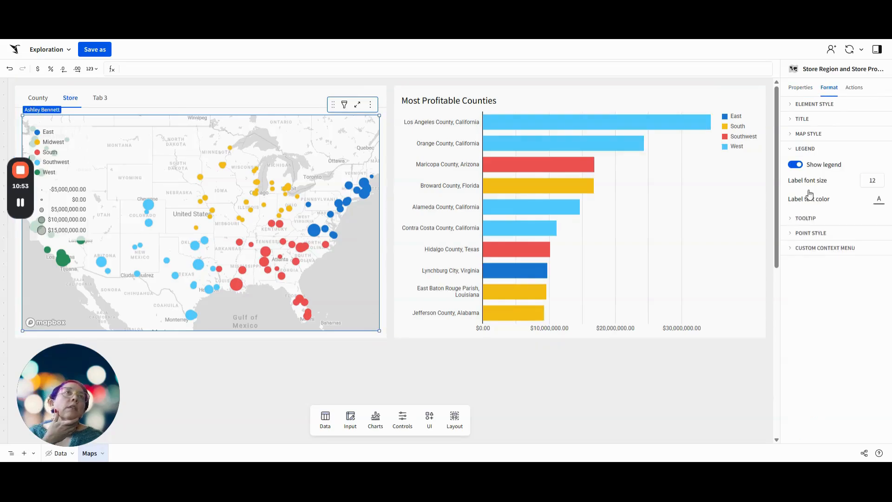
left_click(797, 166)
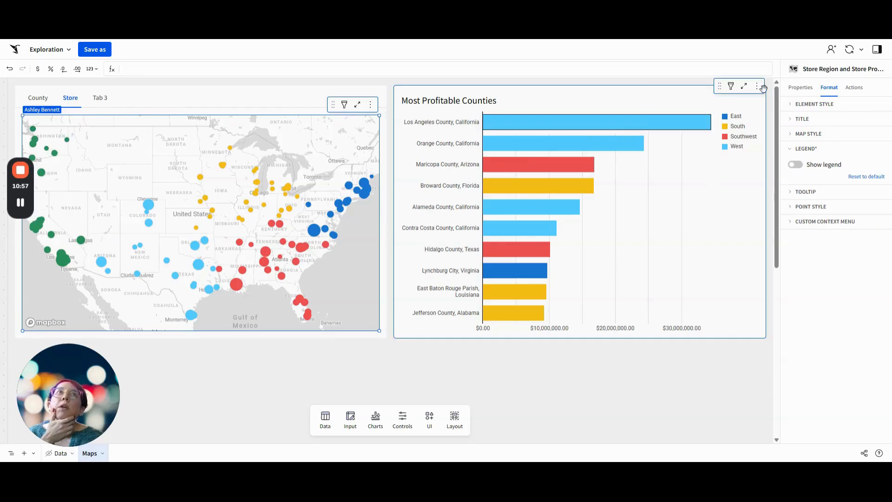
Delete the unused Tab 3 from the tabbed container
left_click(33, 100)
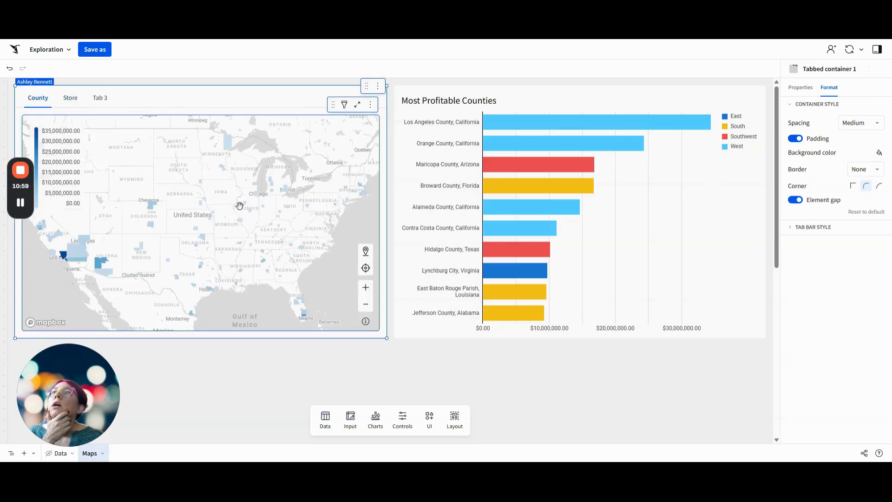
left_click(800, 88)
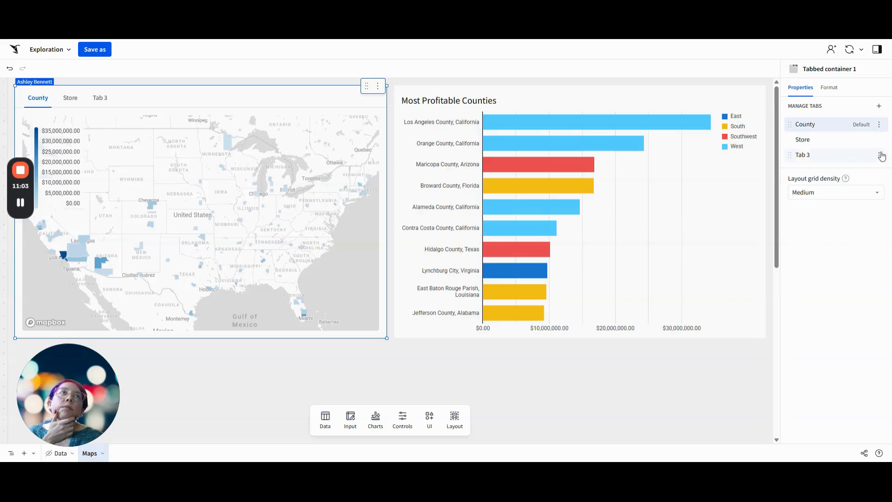
left_click(879, 155)
left_click(867, 204)
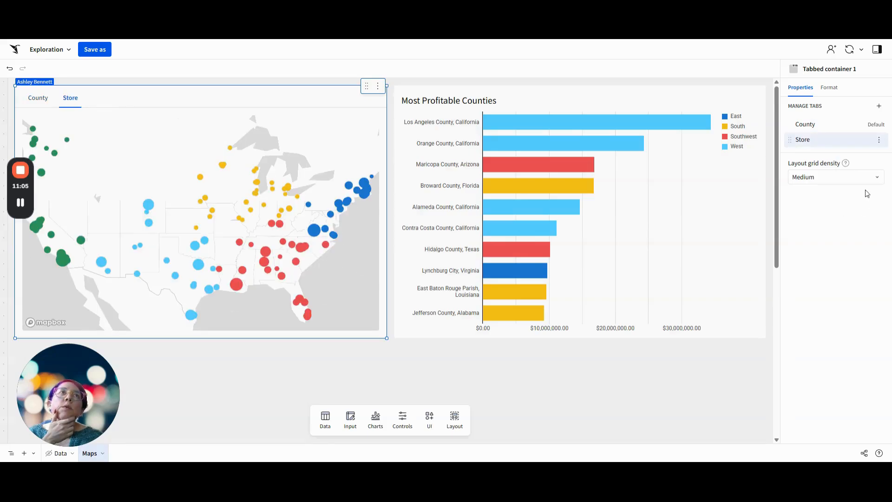
Hide the legend on the Profit by County GeoJSON map in the County tab
left_click(268, 124)
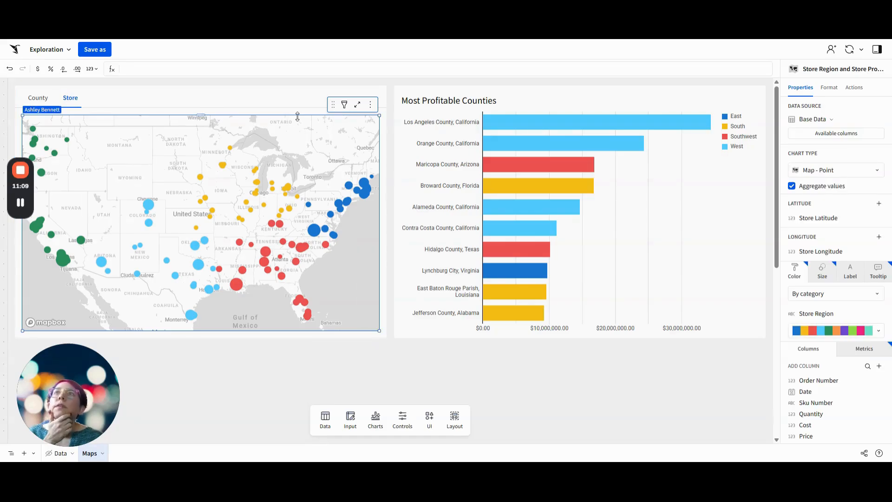
left_click(40, 99)
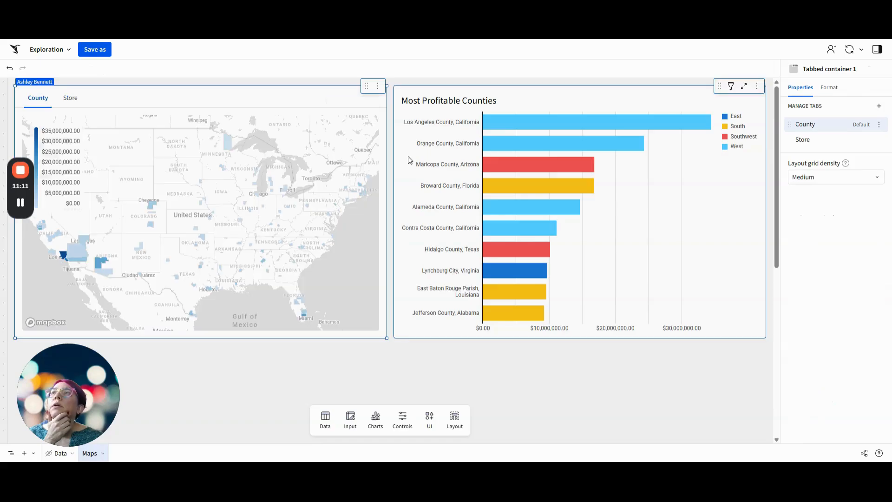
left_click(826, 89)
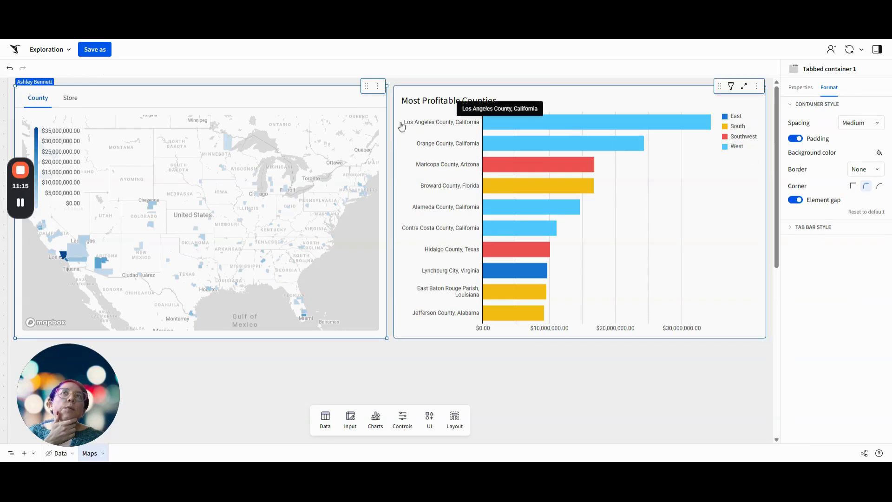
left_click(314, 133)
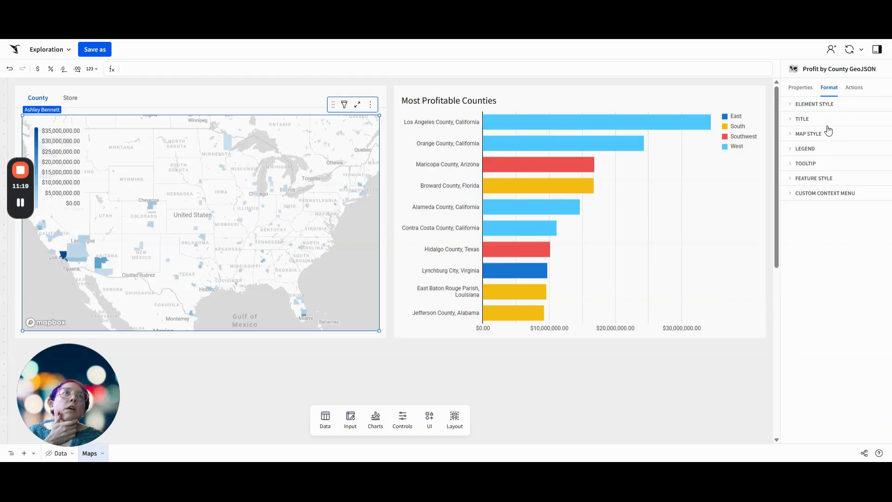
left_click(822, 138)
left_click(819, 137)
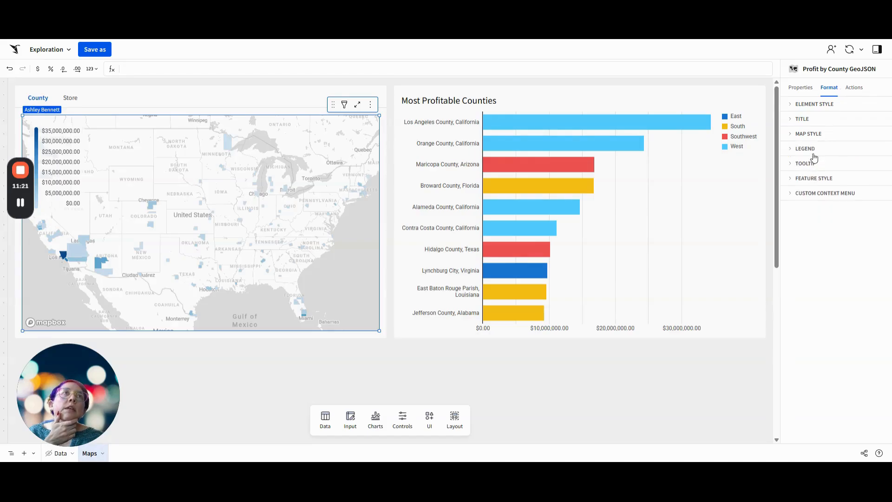
left_click(813, 149)
left_click(795, 164)
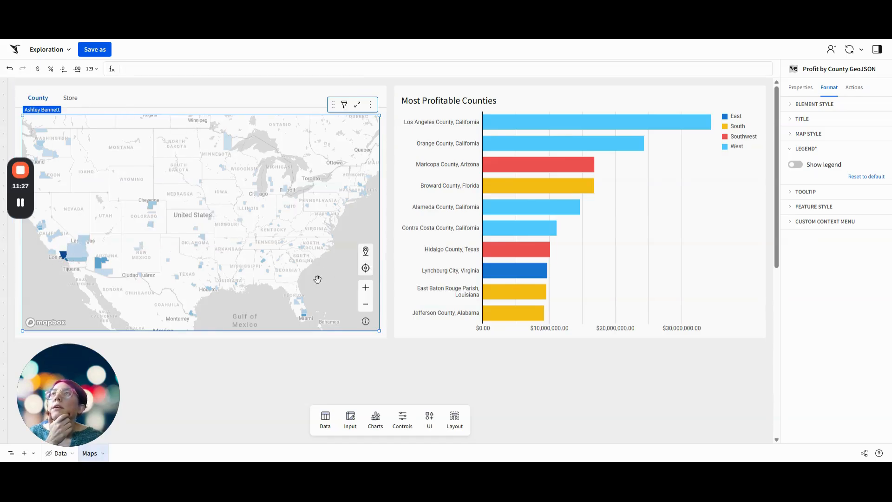
Hide the tab bar of the tabbed container that holds the maps
left_click(299, 91)
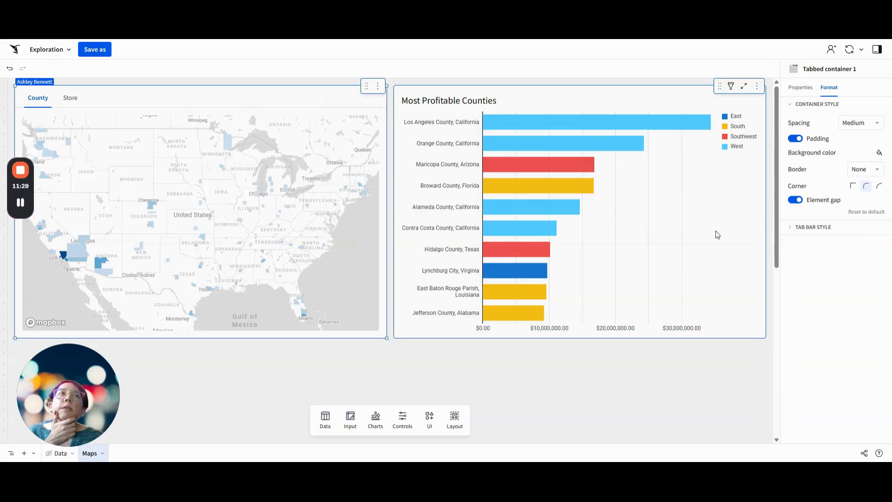
left_click(830, 234)
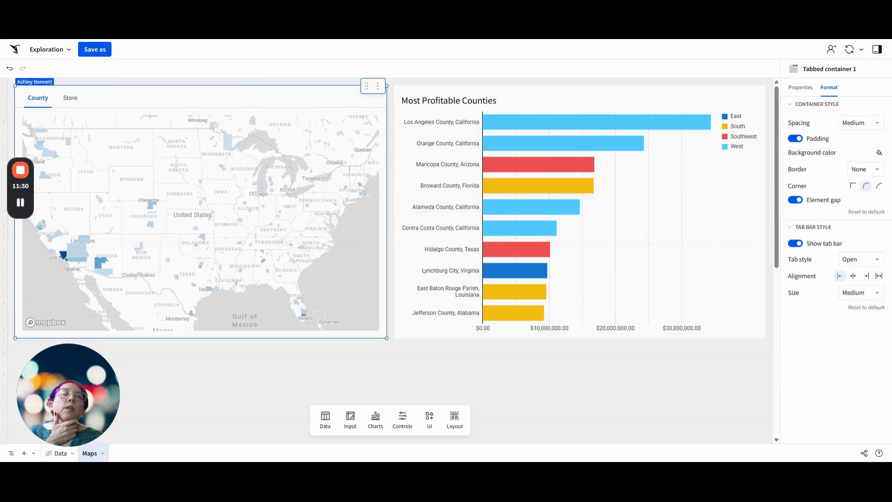
left_click(795, 243)
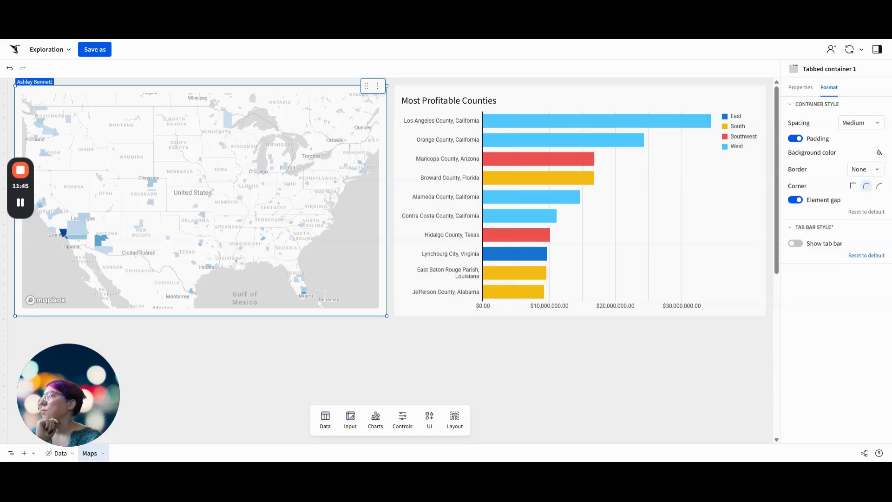
Add a legend control above the Most Profitable Counties chart, using Base Data as value source and Store Region as source column
left_click(401, 421)
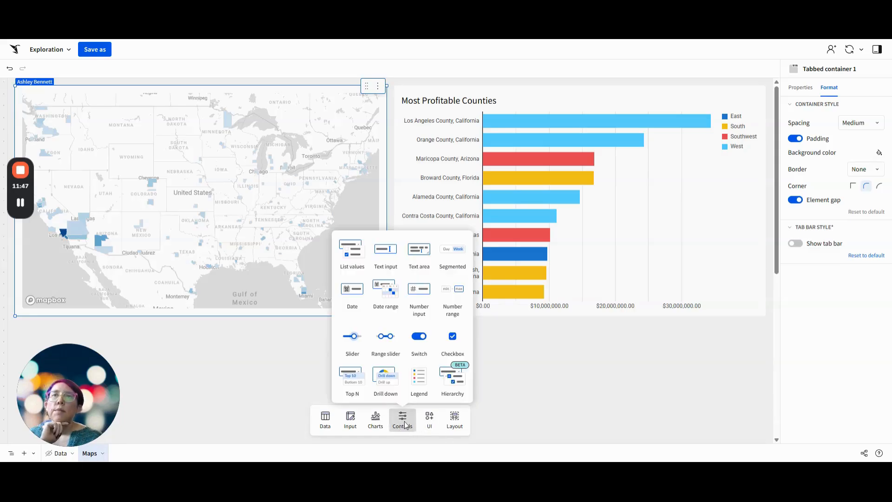
left_click_drag(420, 377, 527, 113)
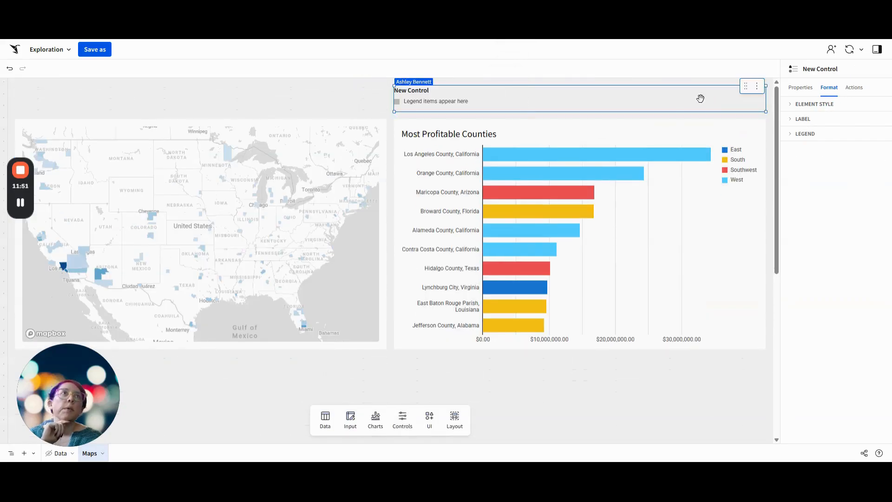
left_click(805, 92)
left_click(821, 179)
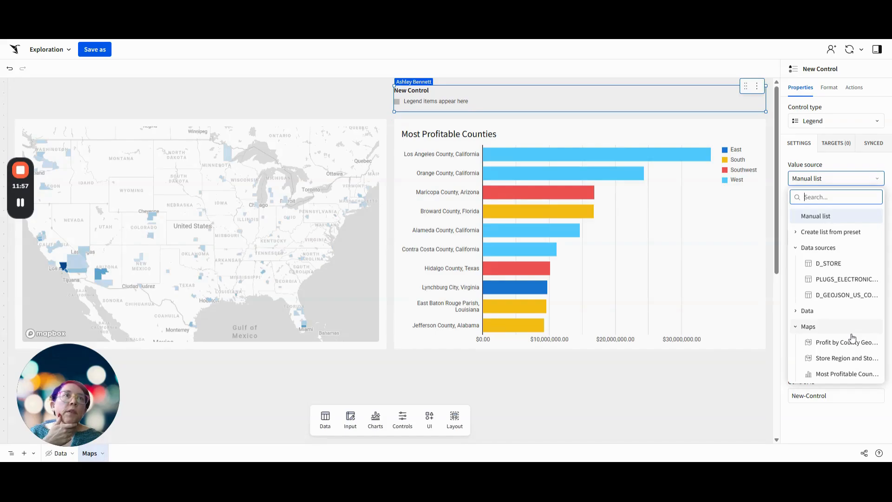
left_click(832, 314)
left_click(831, 327)
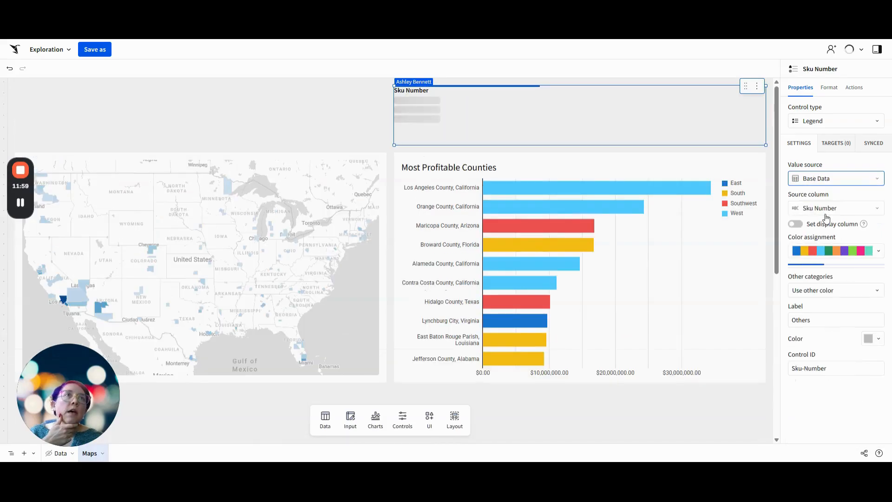
left_click(832, 209)
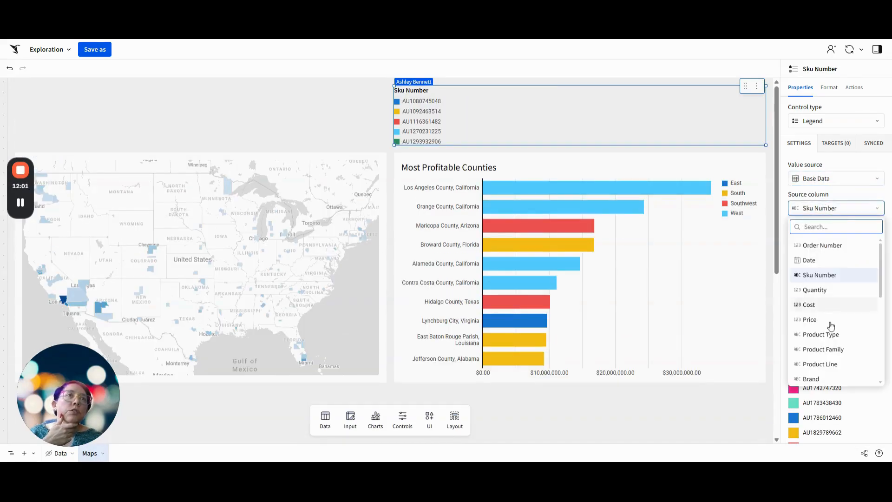
scroll(836, 325, "down", 4)
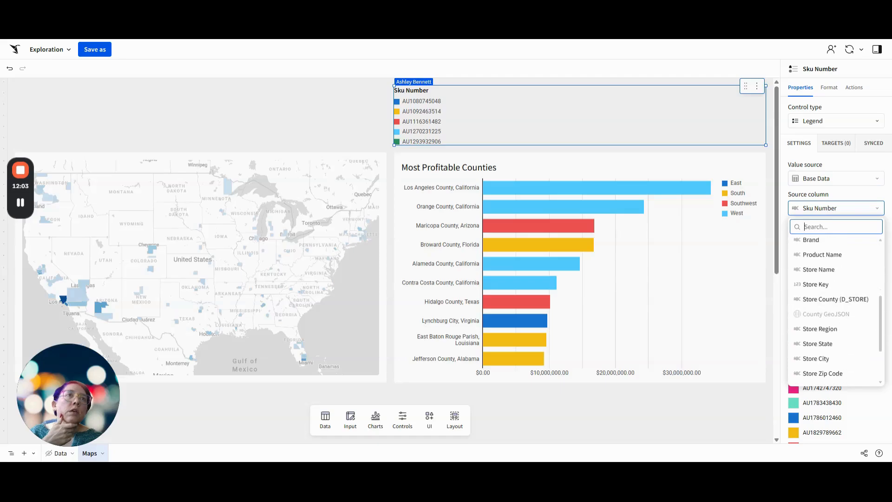
left_click(837, 334)
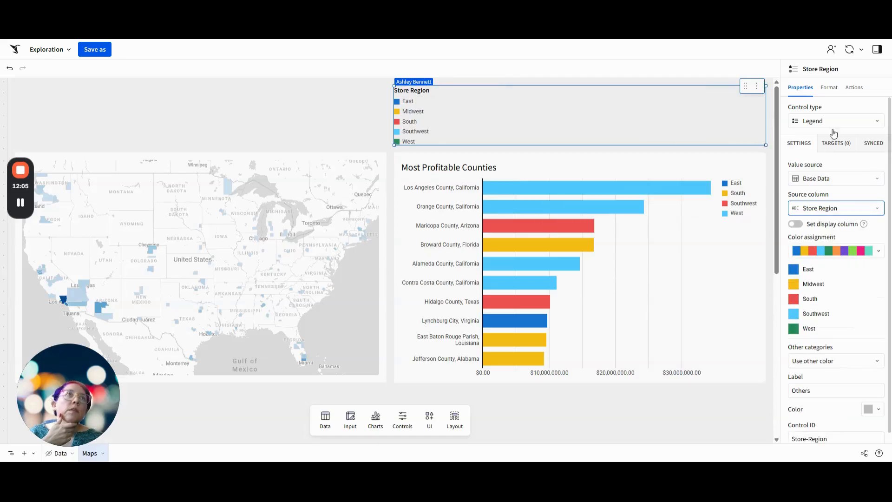
Set the Store Region legend's orientation to Horizontal with wrap
left_click(829, 88)
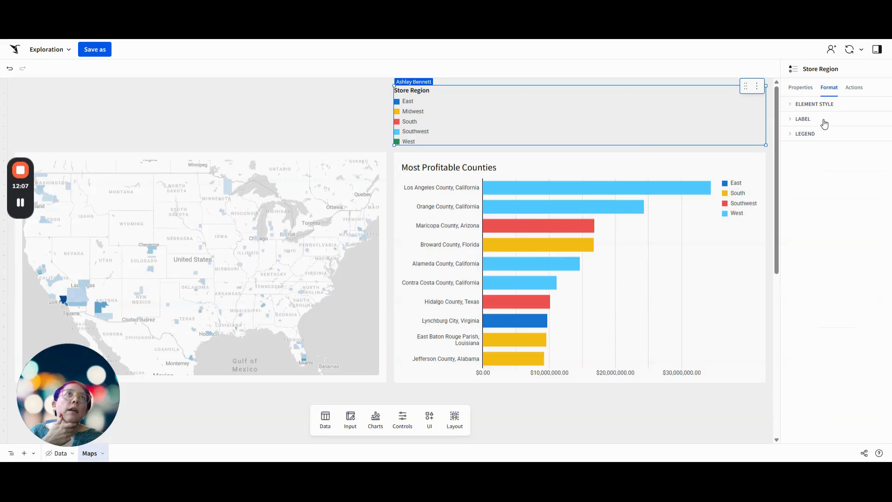
left_click(805, 134)
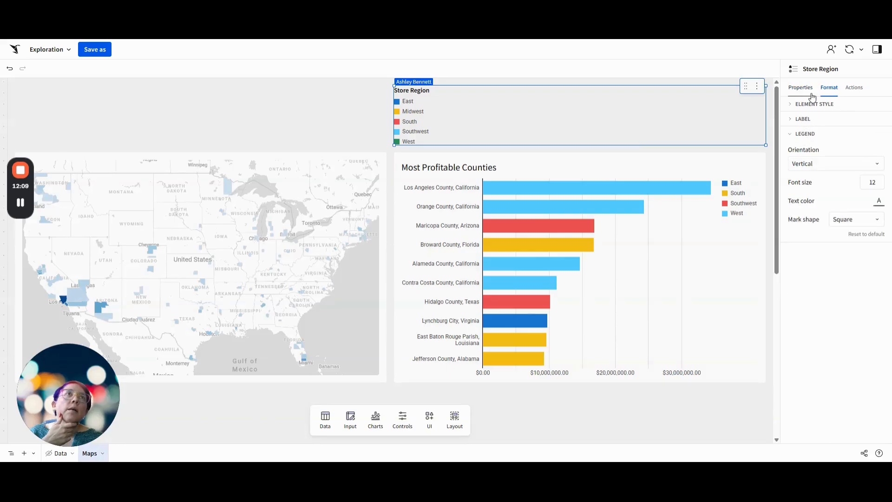
left_click(813, 104)
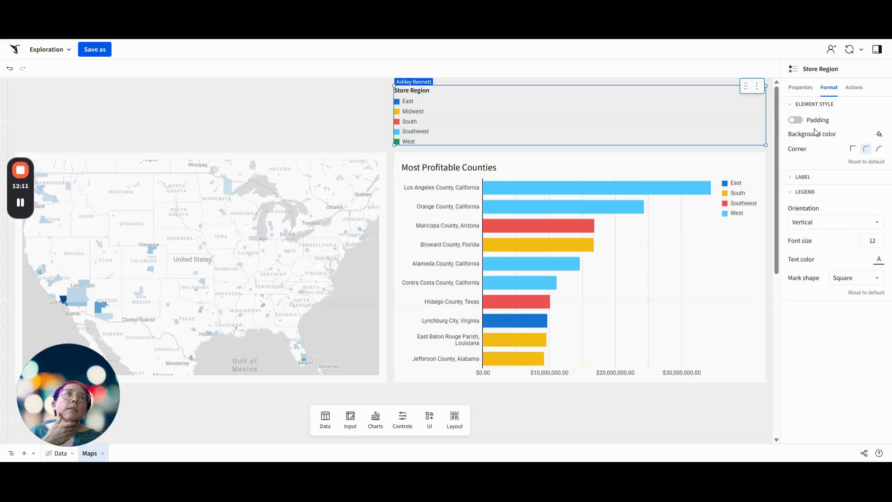
left_click(814, 177)
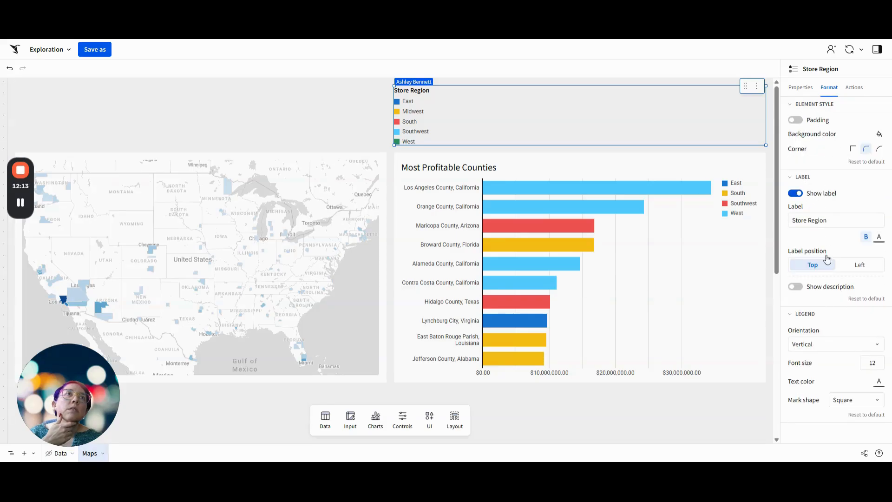
left_click(818, 344)
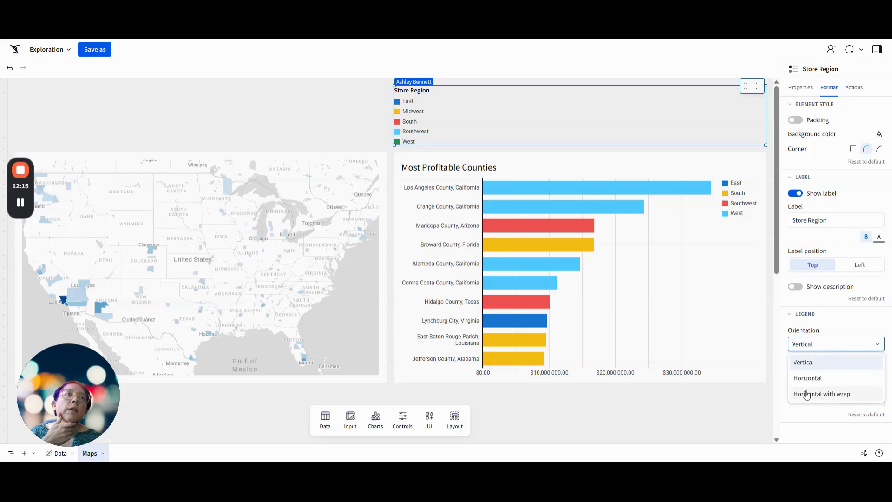
left_click(808, 394)
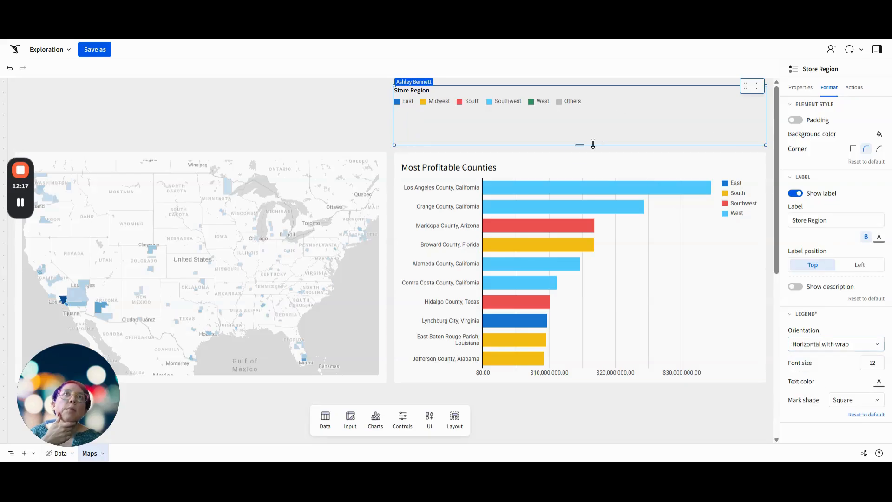
Shorten the Store Region legend control to a single row and trim the empty space beneath it
left_click_drag(592, 145, 605, 110)
left_click(496, 134)
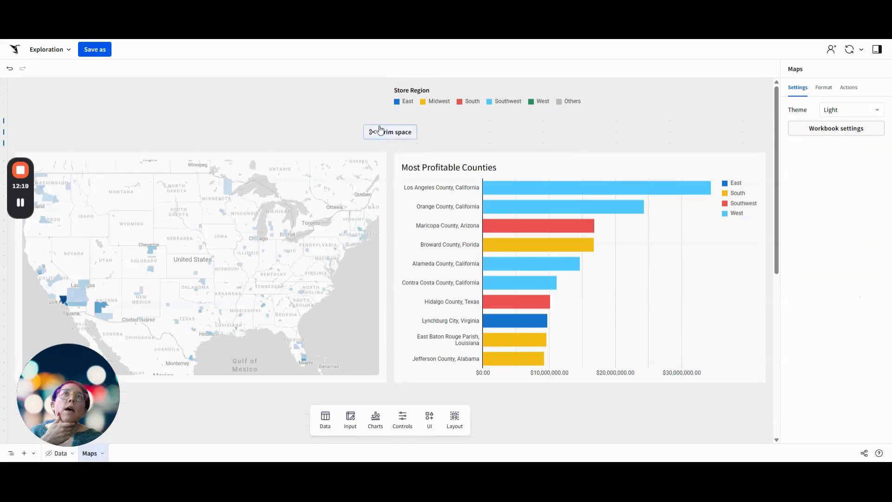
left_click(380, 129)
left_click(632, 101)
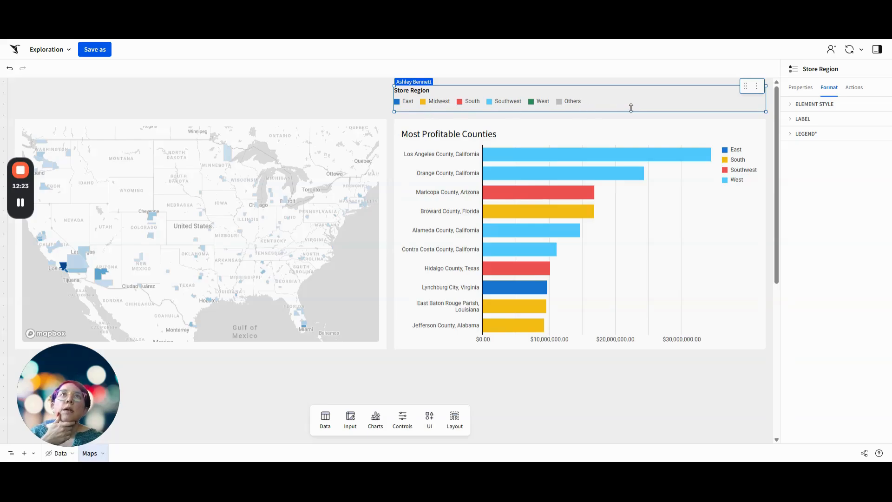
Add the store latitude/longitude map and the Most Profitable Counties chart as interaction targets of the Store Region legend
mouse_move(502, 328)
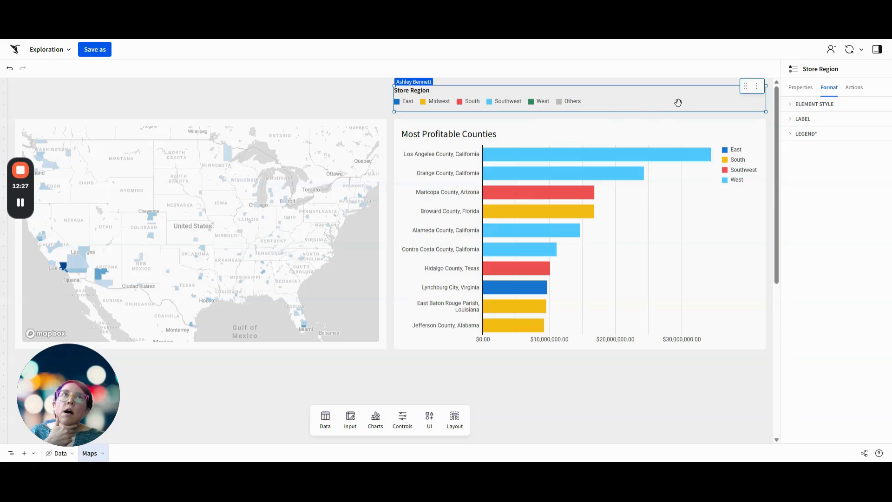
left_click(800, 87)
left_click(836, 144)
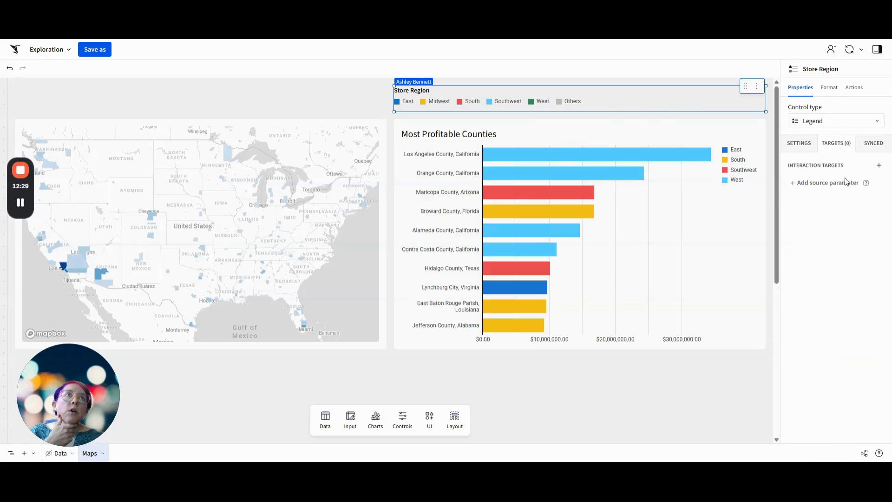
left_click(879, 166)
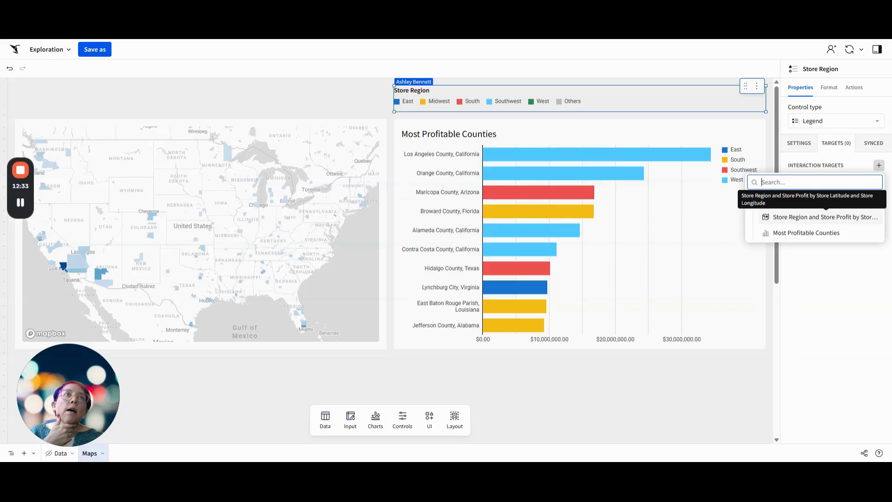
left_click(820, 217)
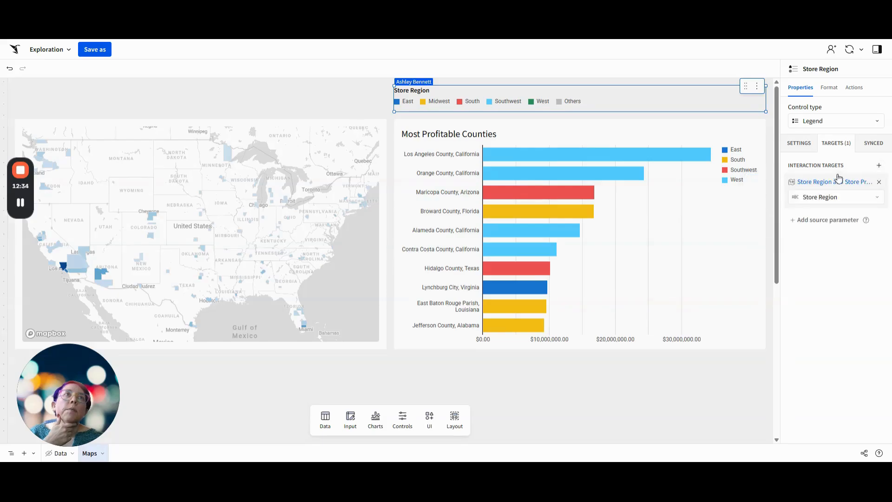
left_click(879, 167)
left_click(830, 231)
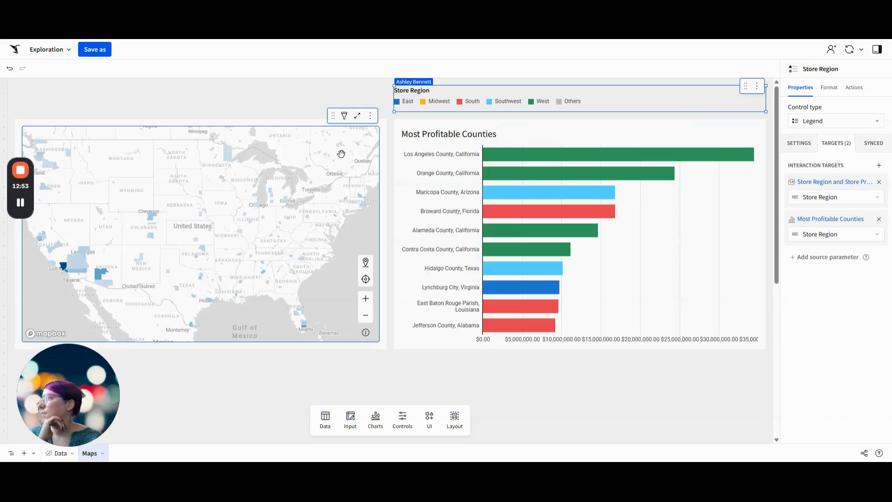
Add a custom formula condition to the on-select action sequence of the Most Profitable Counties chart
left_click(708, 265)
left_click(853, 88)
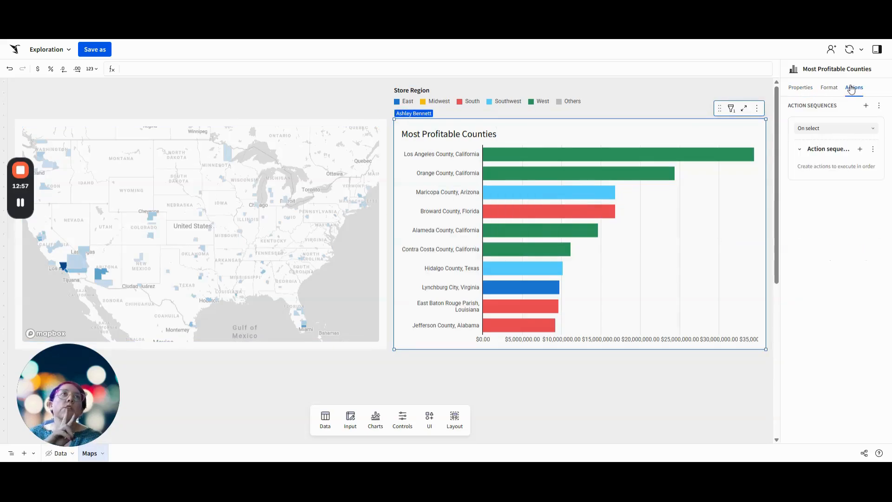
left_click(871, 149)
left_click(860, 168)
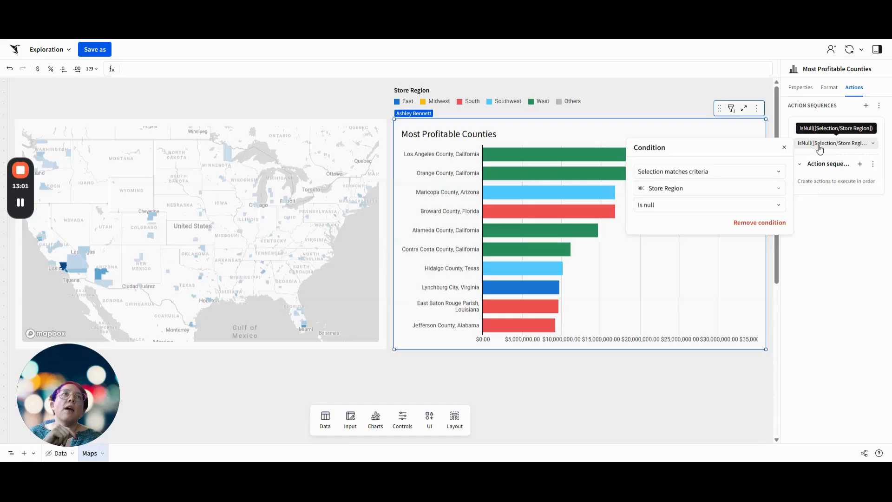
left_click(741, 172)
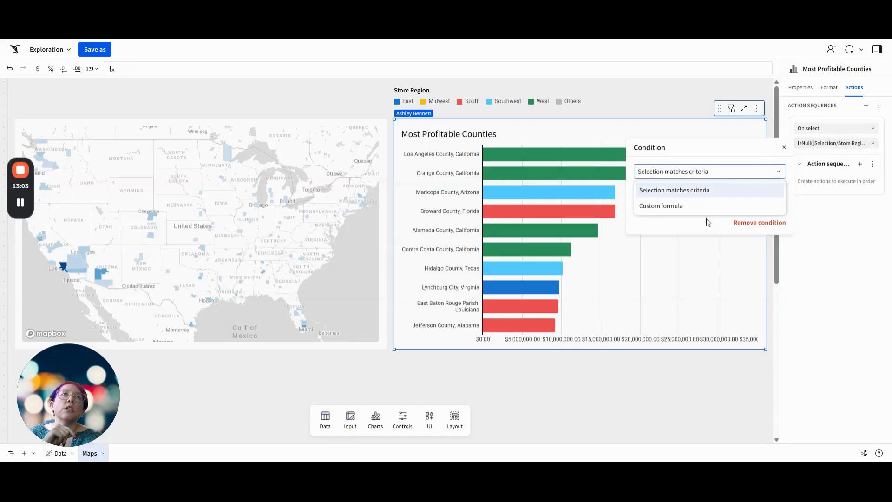
left_click(694, 207)
left_click(673, 191)
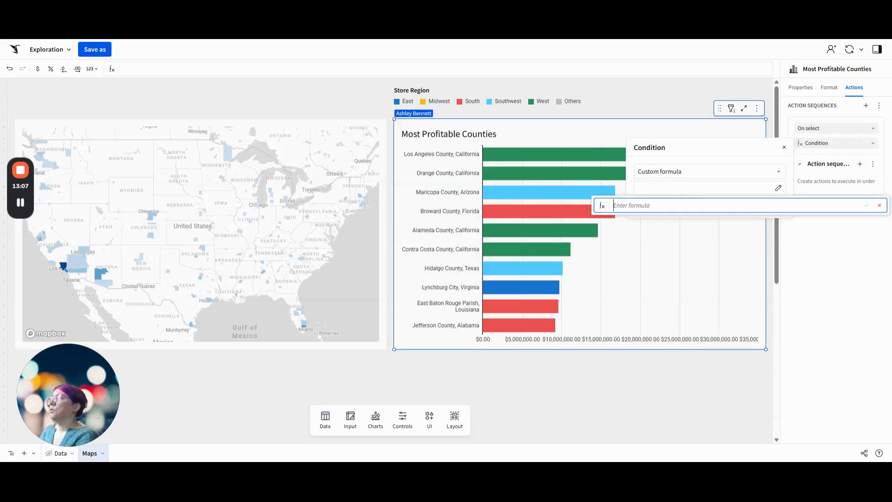
Set the condition formula to ArrayLength([ctrl-Store-County]) = 0 and IsNotNull([Selection/Store County (D_STORE)])
type("ArrayLength(")
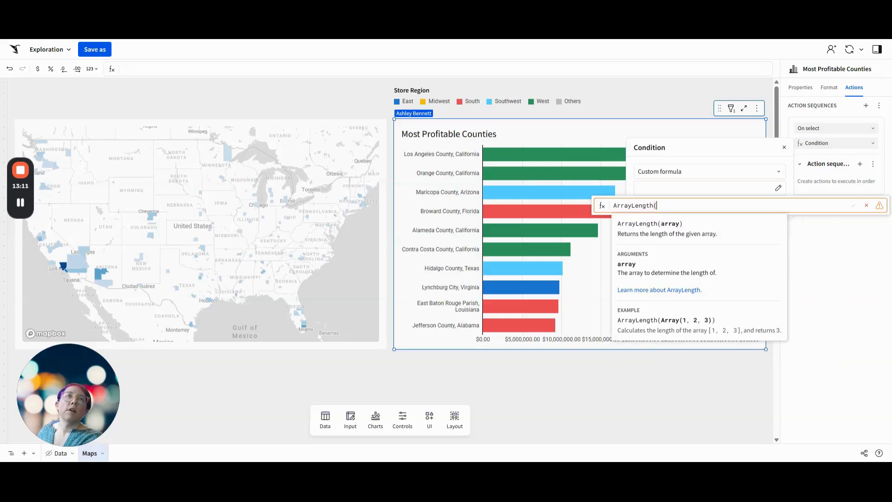
type("[ctrl-Store-County]")
key("Return")
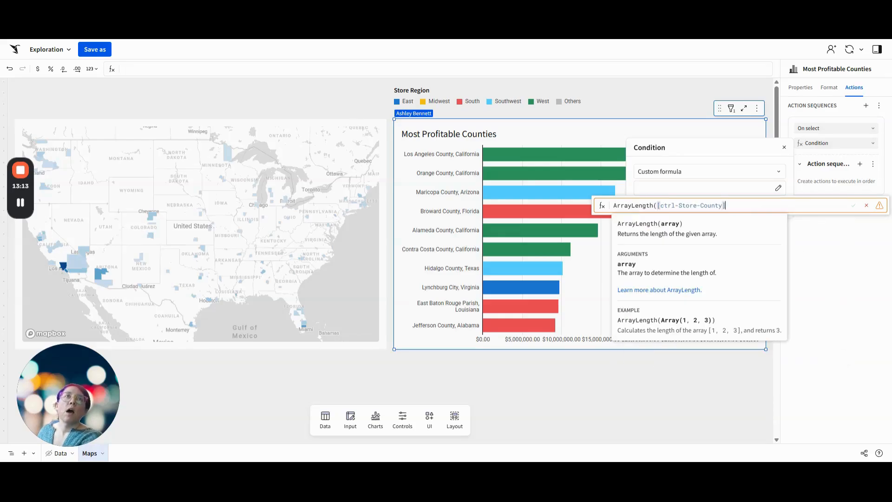
type(")")
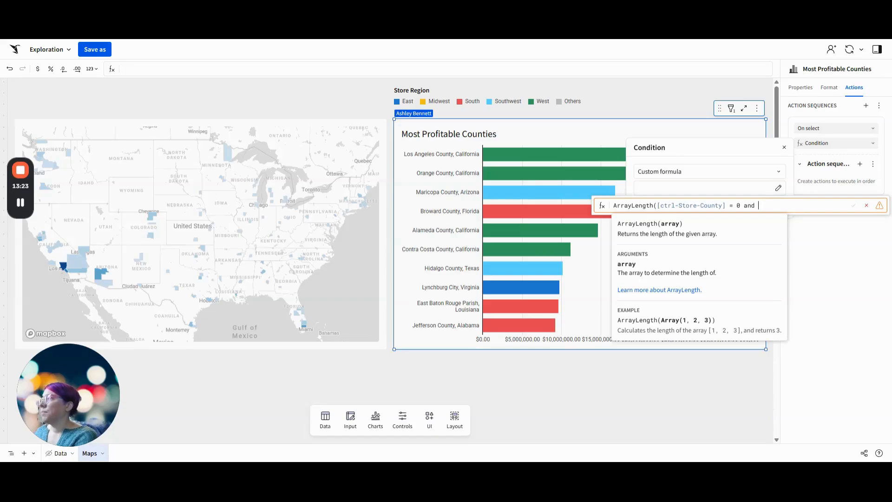
type("NotNull(")
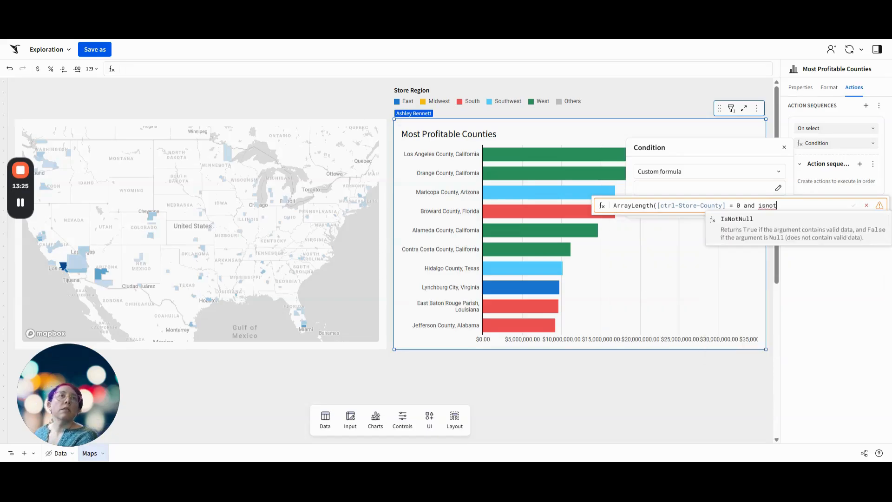
key("Tab")
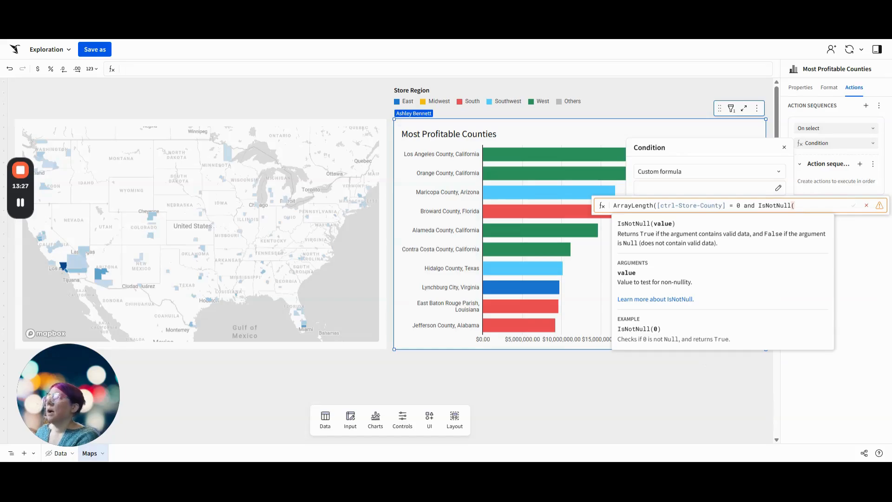
type("[Selection/")
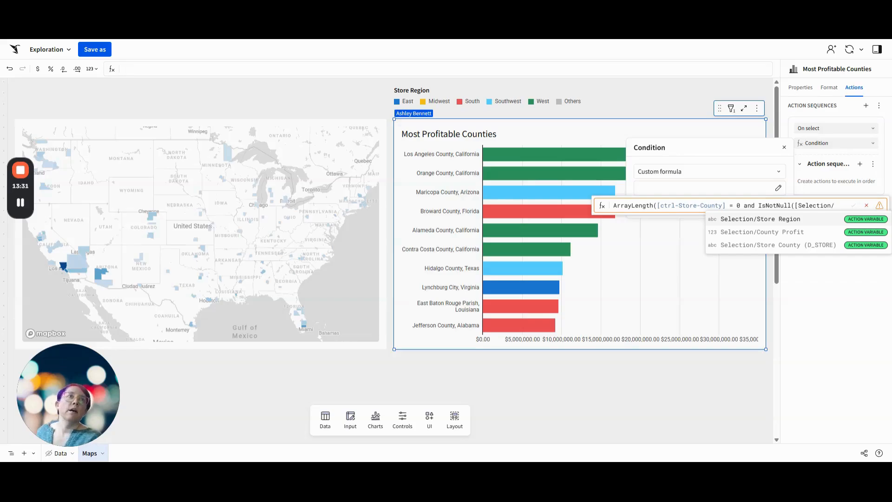
left_click(822, 244)
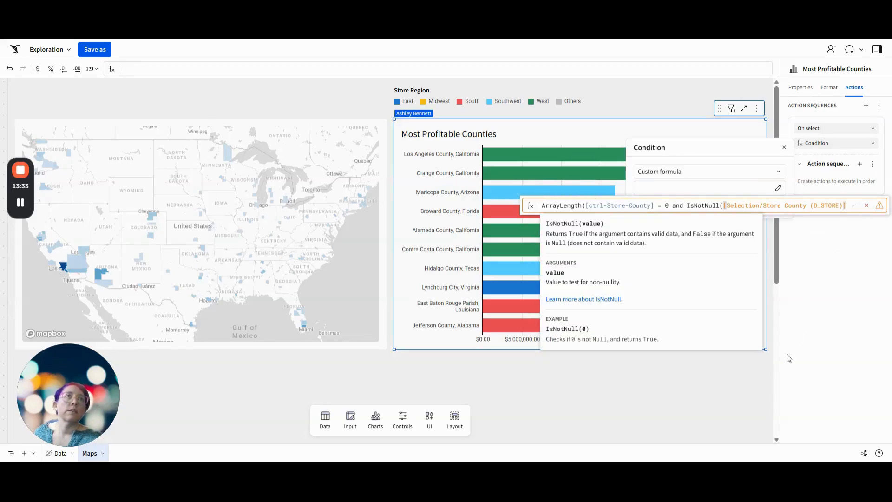
type(")")
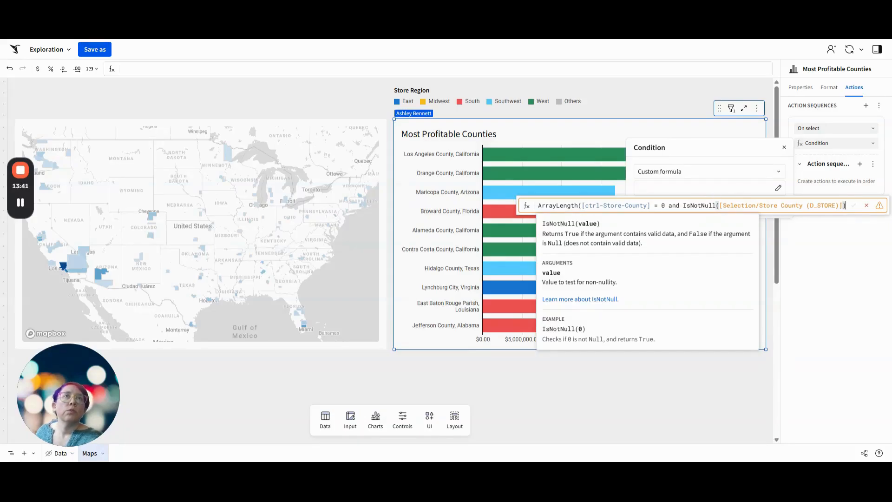
left_click(650, 205)
type(")")
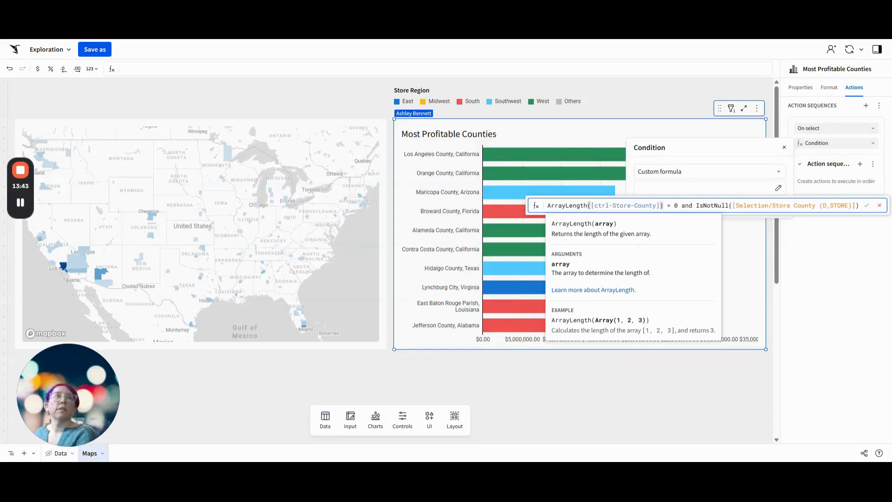
key("Return")
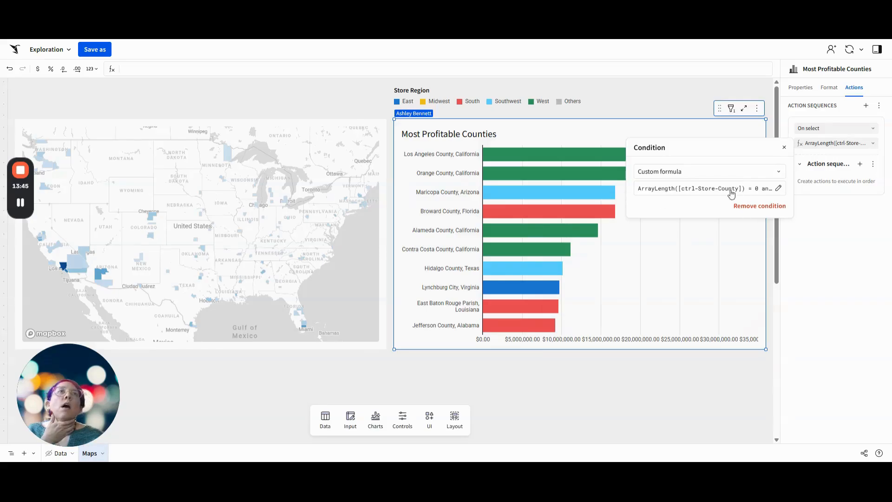
left_click(722, 191)
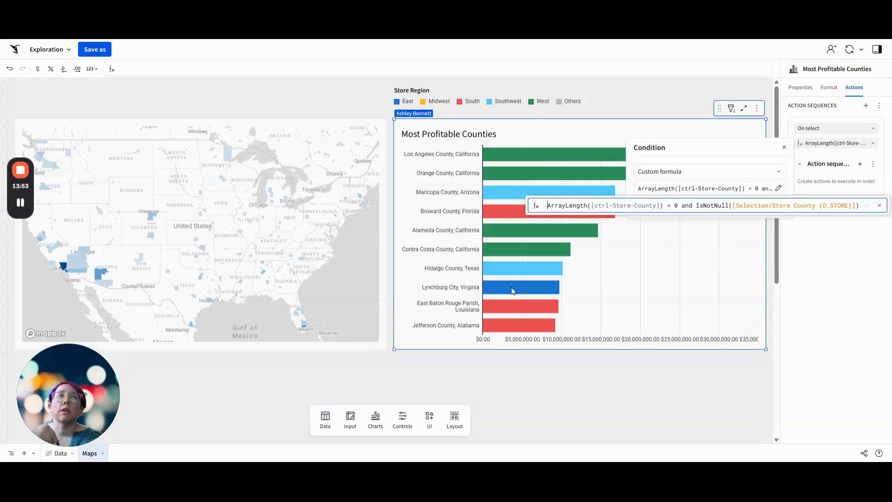
left_click(889, 281)
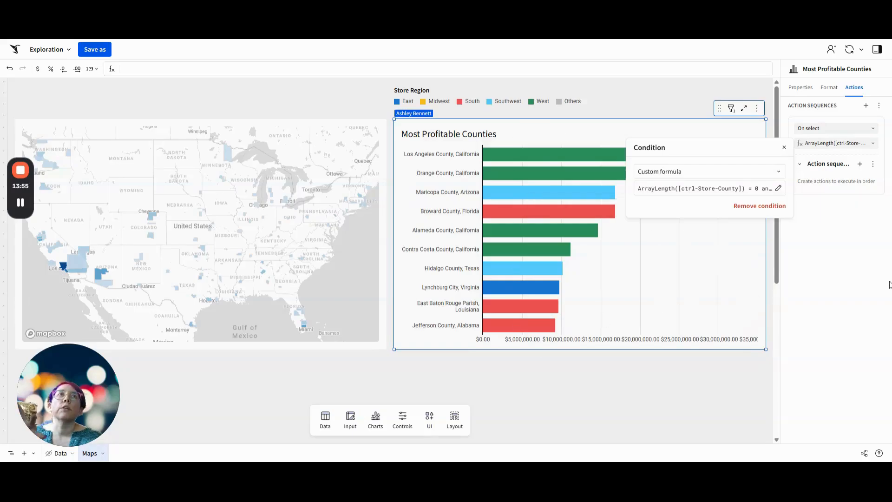
left_click(862, 245)
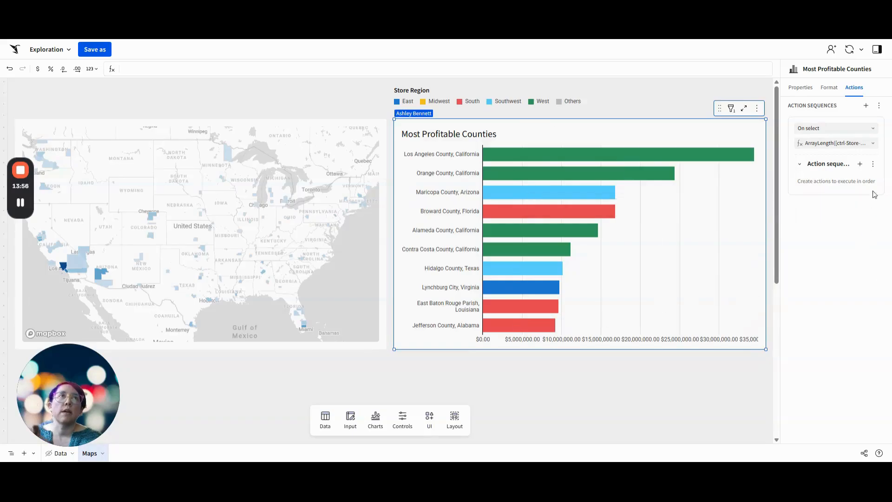
Add an action to the sequence that sets the Store County (D_STORE) control on the Data page from the Store County (D_STORE) column
left_click(859, 165)
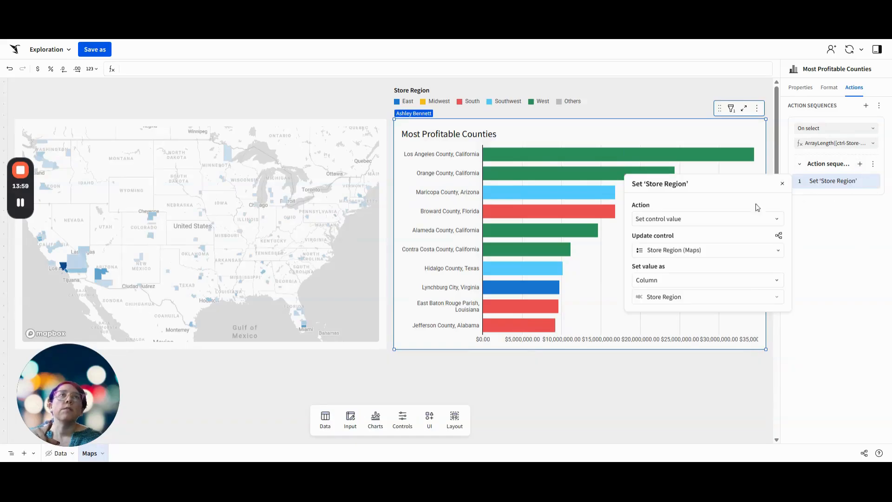
left_click(652, 253)
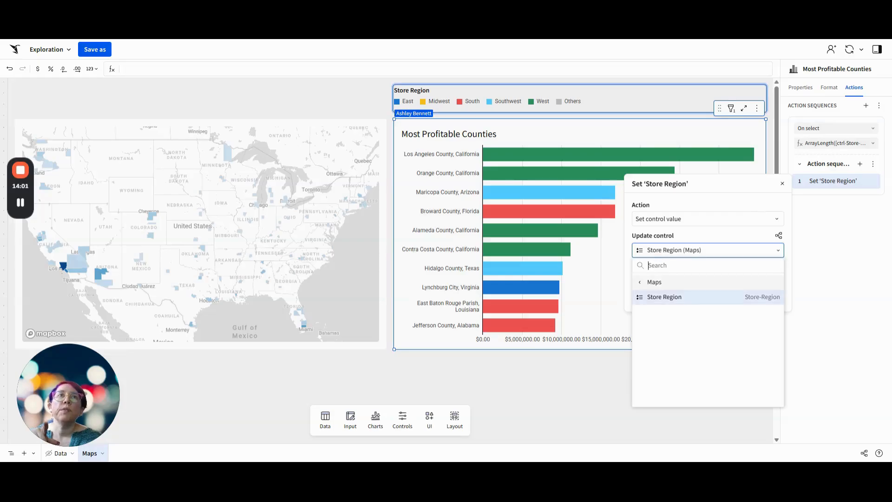
left_click(661, 284)
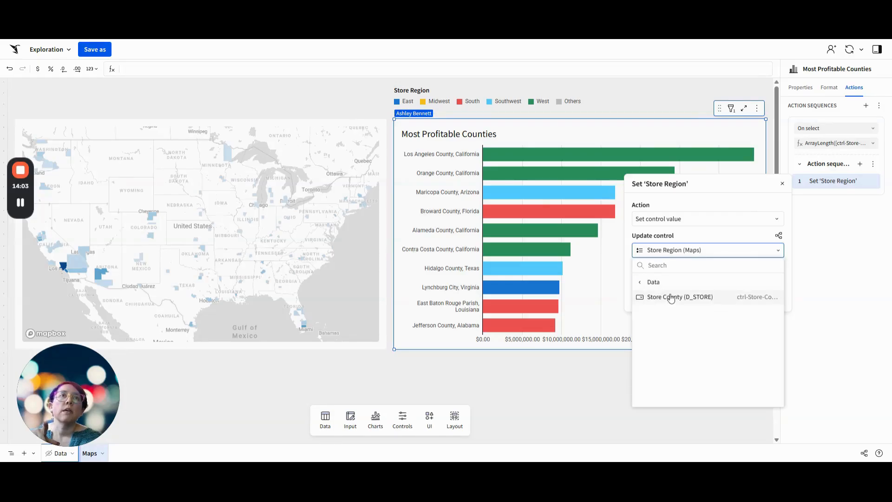
left_click(668, 297)
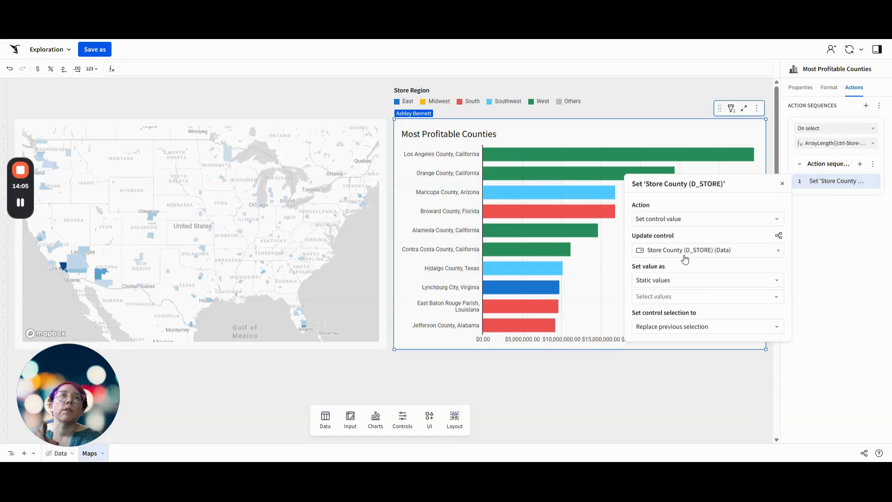
left_click(672, 280)
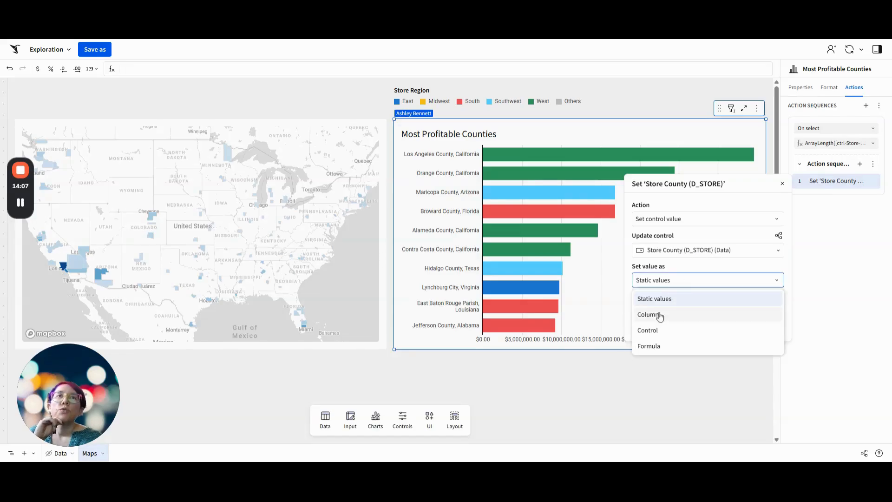
left_click(651, 312)
left_click(666, 298)
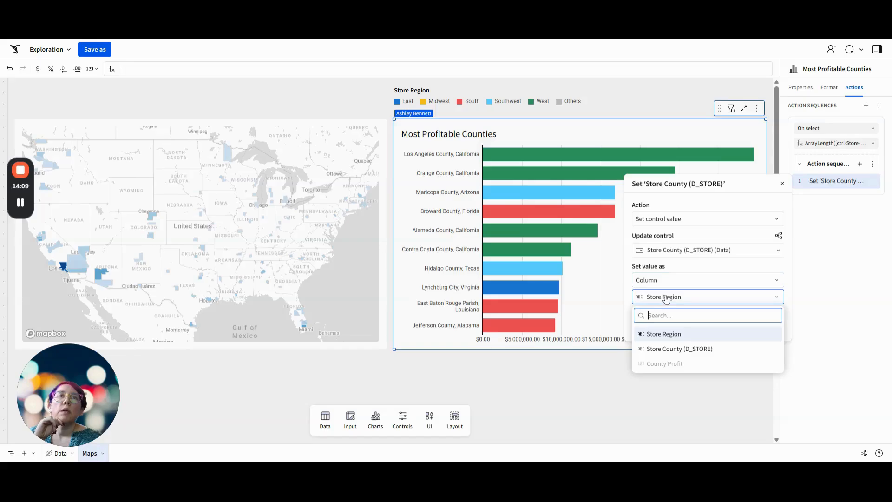
left_click(669, 348)
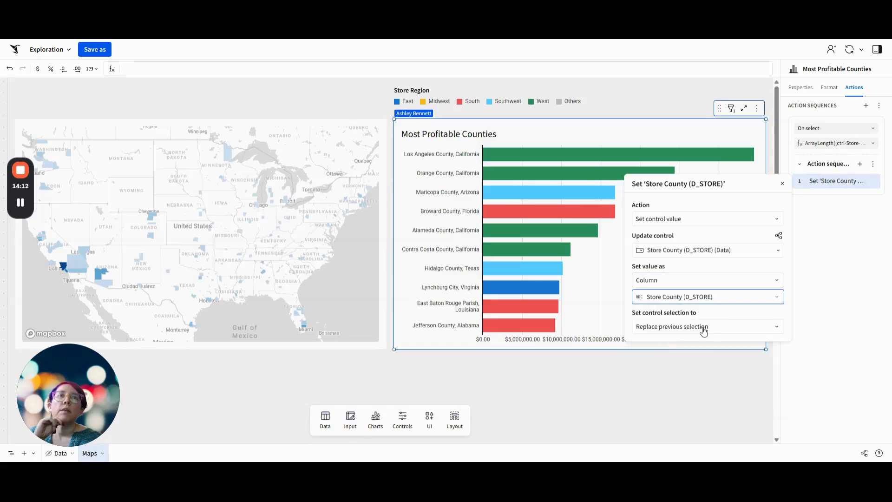
left_click(843, 287)
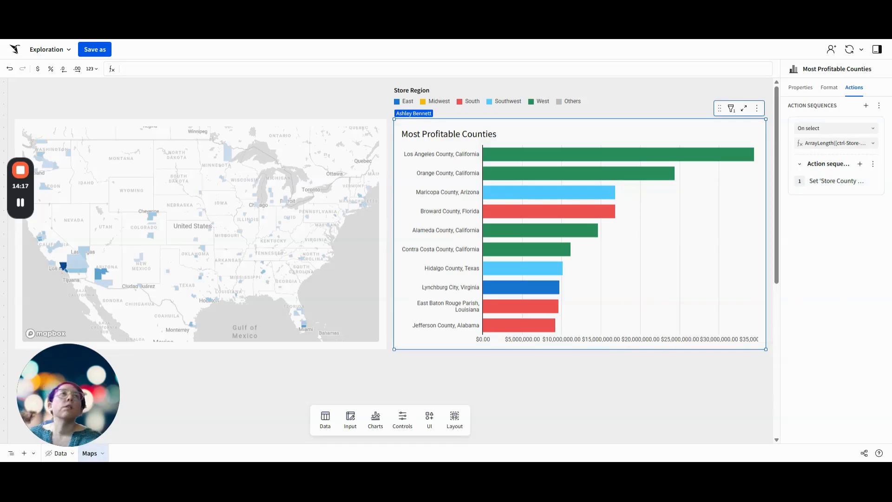
Add a second action to the sequence that selects the Store tab of Tabbed container 1
left_click(860, 164)
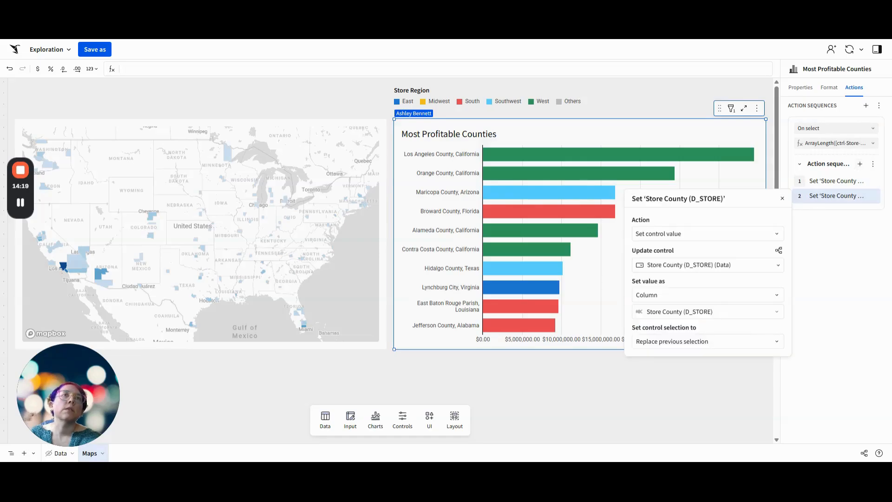
left_click(673, 234)
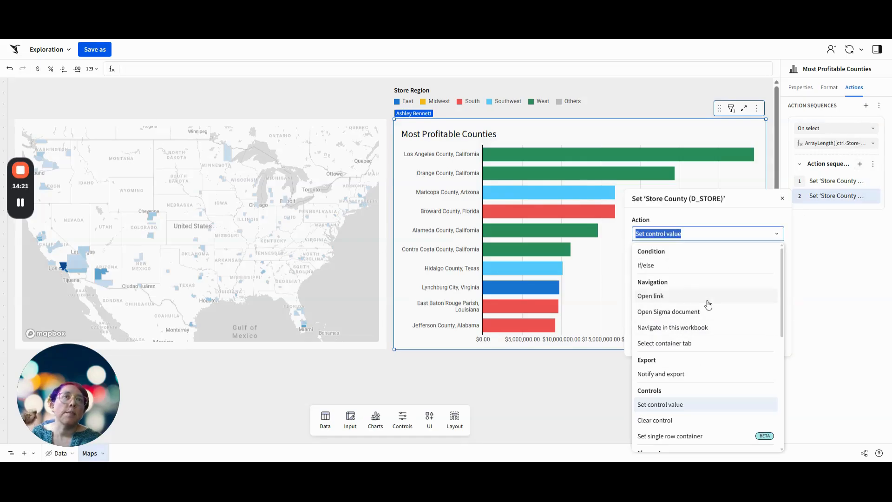
left_click(697, 343)
left_click(675, 266)
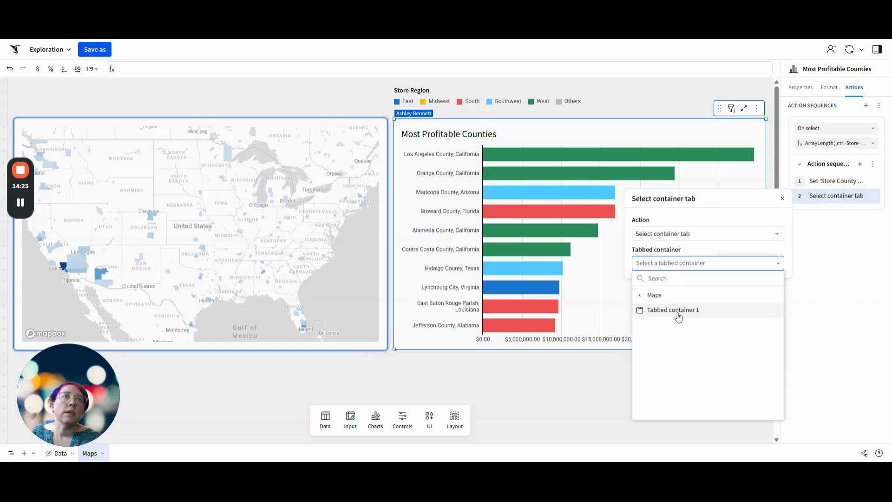
left_click(677, 310)
left_click(676, 292)
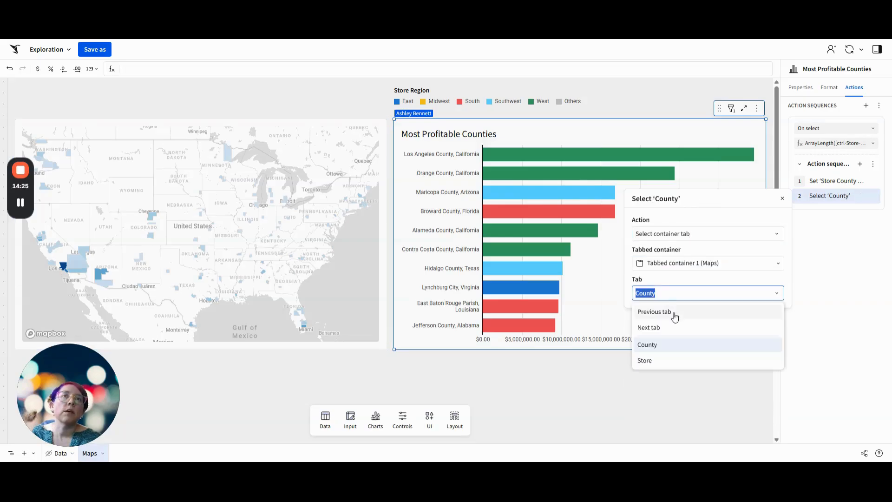
left_click(679, 360)
left_click(825, 259)
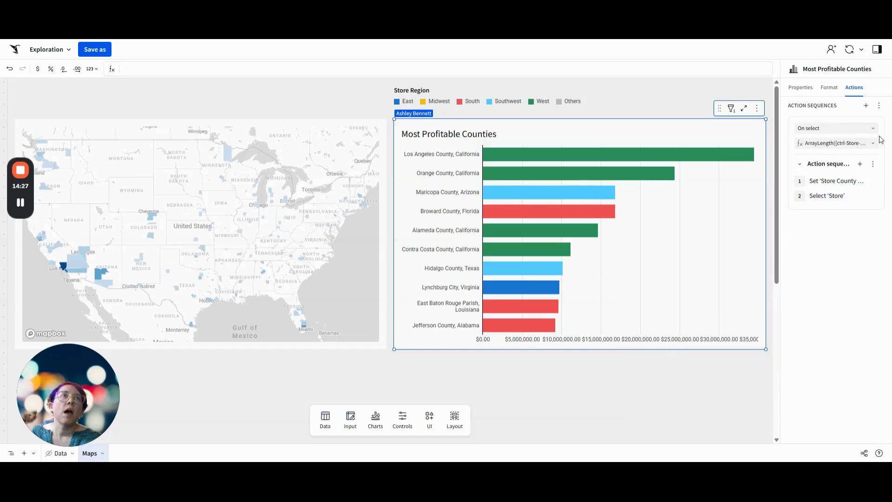
Duplicate the Most Profitable Counties on-select sequence and set the copy's condition formula to ArrayLength([ctrl-Store-County]) > 0
left_click(873, 163)
left_click(867, 199)
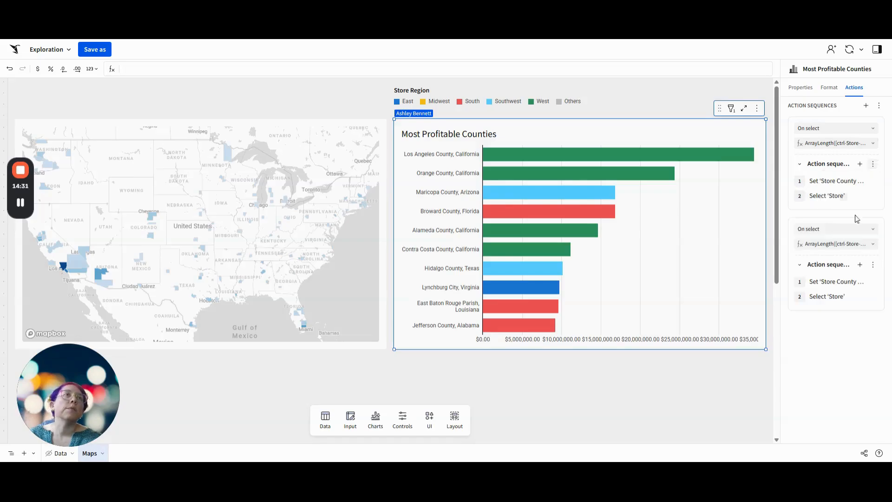
left_click(836, 246)
left_click(739, 289)
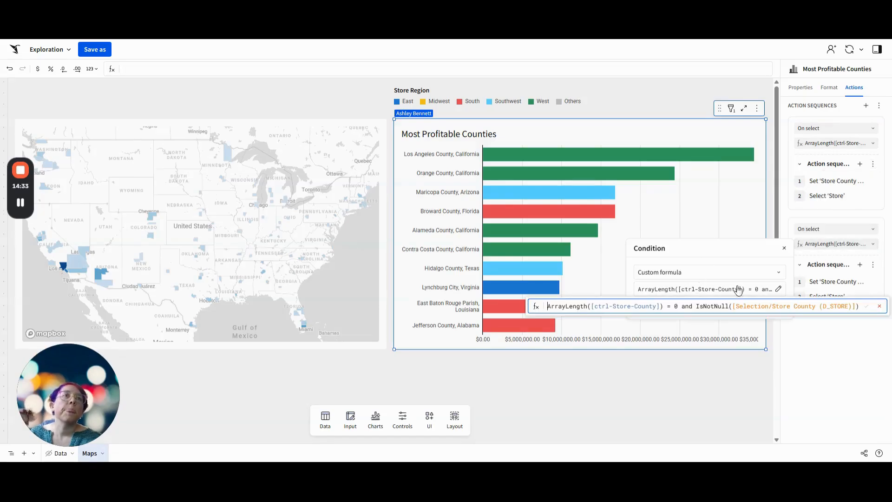
left_click_drag(682, 305, 871, 317)
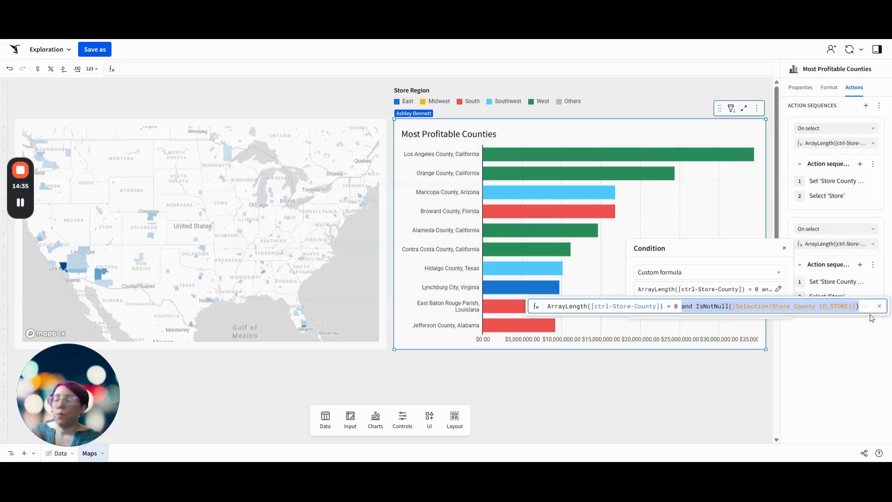
key("BackSpace")
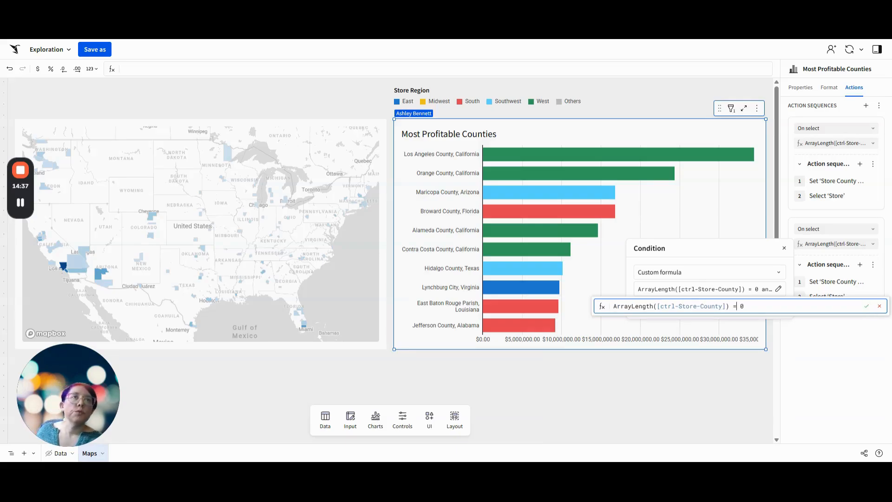
key("BackSpace")
type(">")
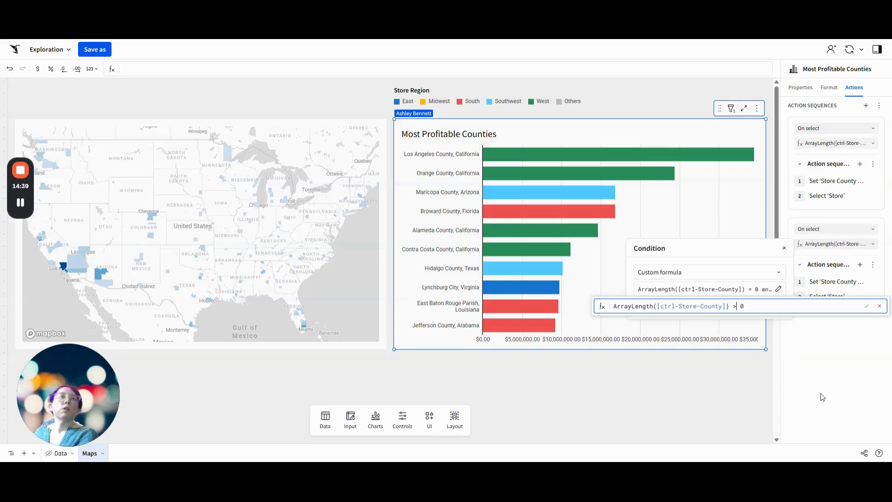
key("Return")
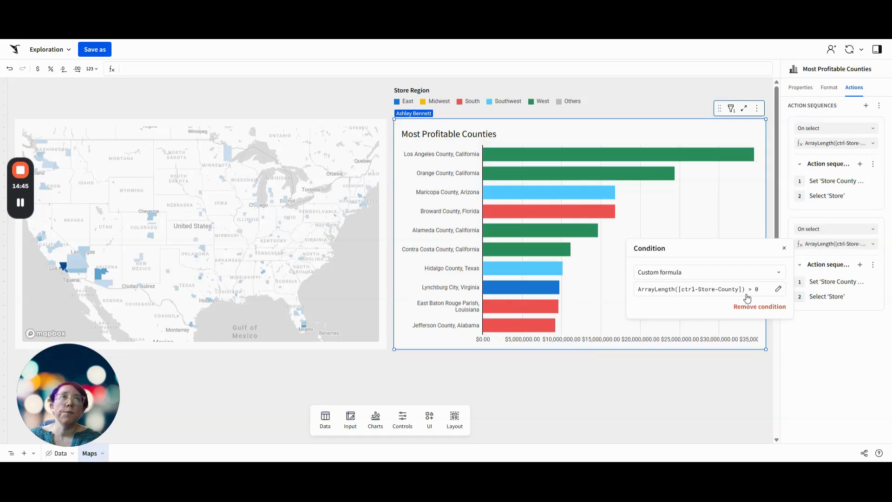
Change the first action of the duplicated sequence to clear the specific control Store County (D_STORE) on the Data page
left_click(834, 283)
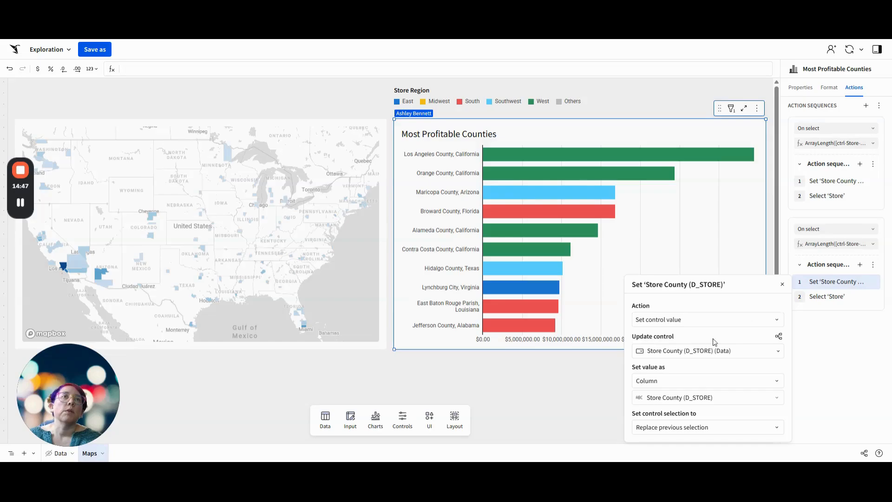
left_click(684, 319)
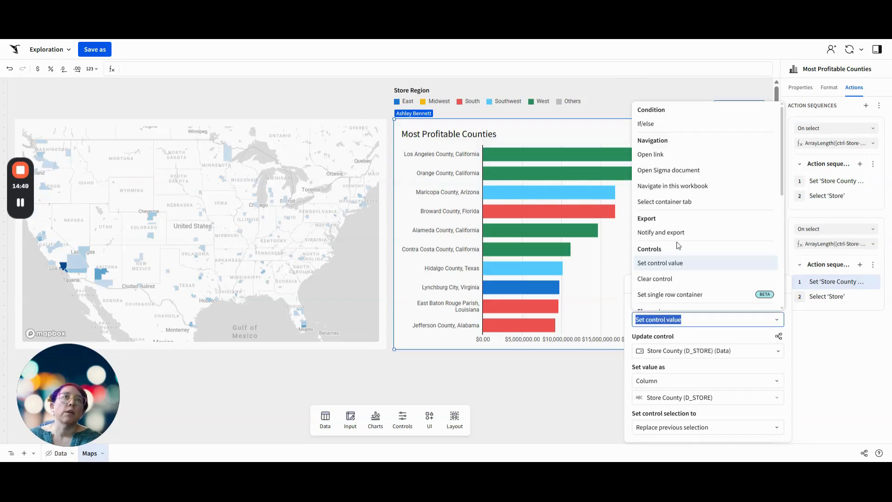
left_click(674, 280)
left_click(669, 351)
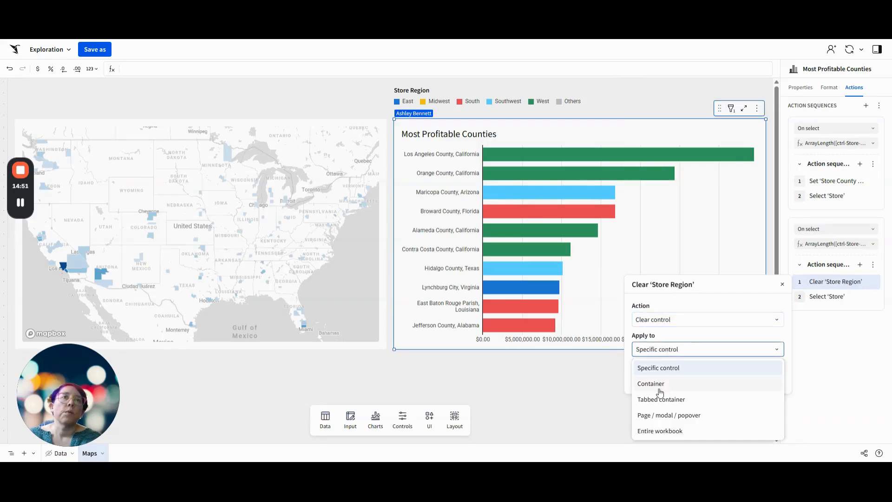
left_click(658, 368)
left_click(664, 366)
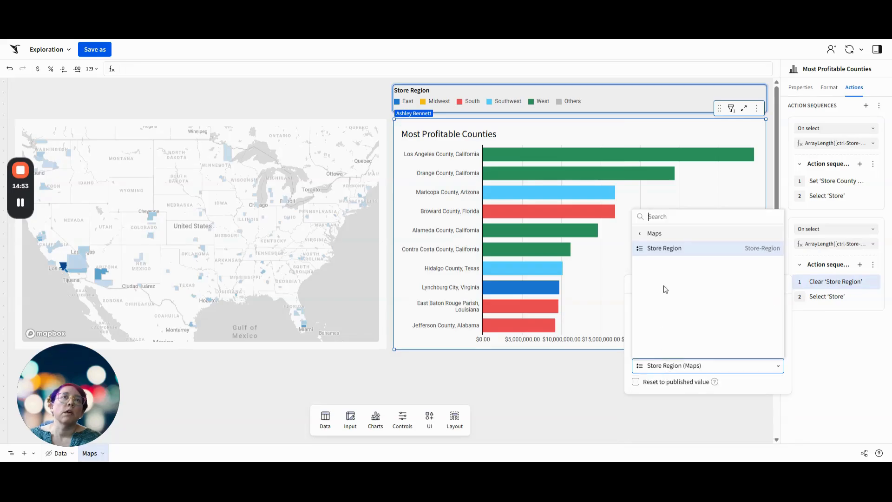
left_click(650, 233)
left_click(656, 233)
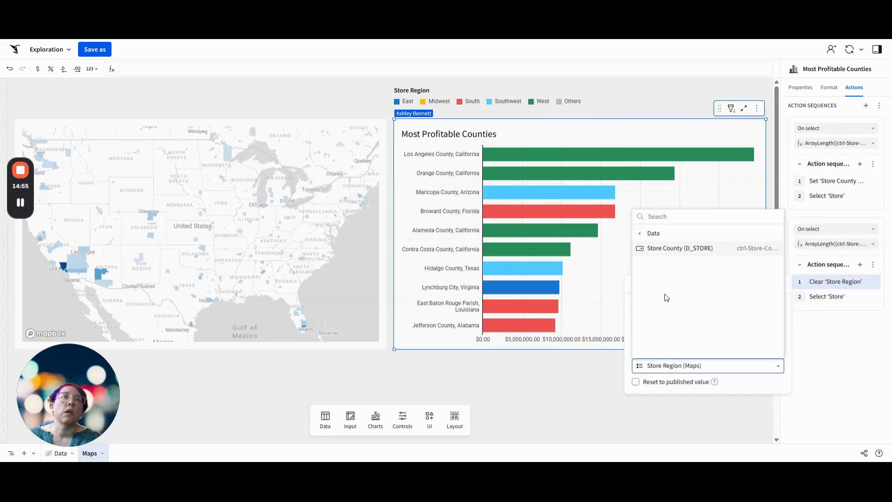
left_click(670, 249)
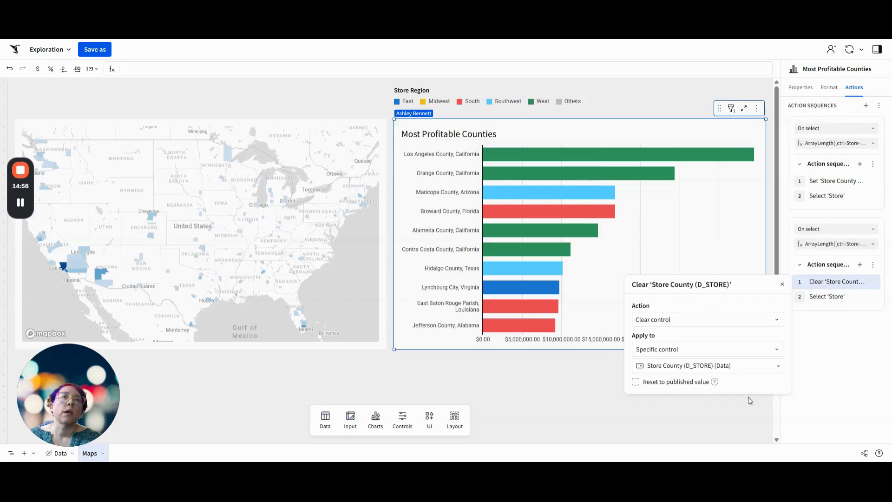
Change the second action of the duplicated sequence to select the County tab of Tabbed container 1
left_click(820, 296)
left_click(669, 394)
left_click(669, 361)
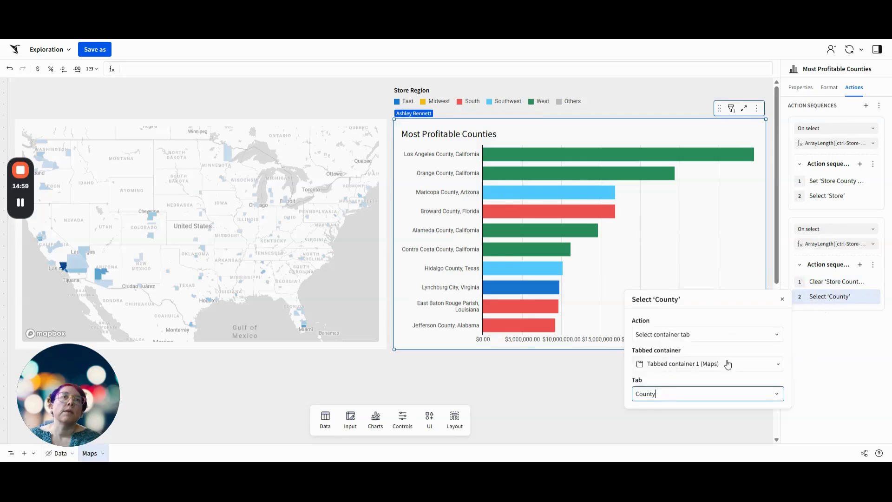
left_click(849, 359)
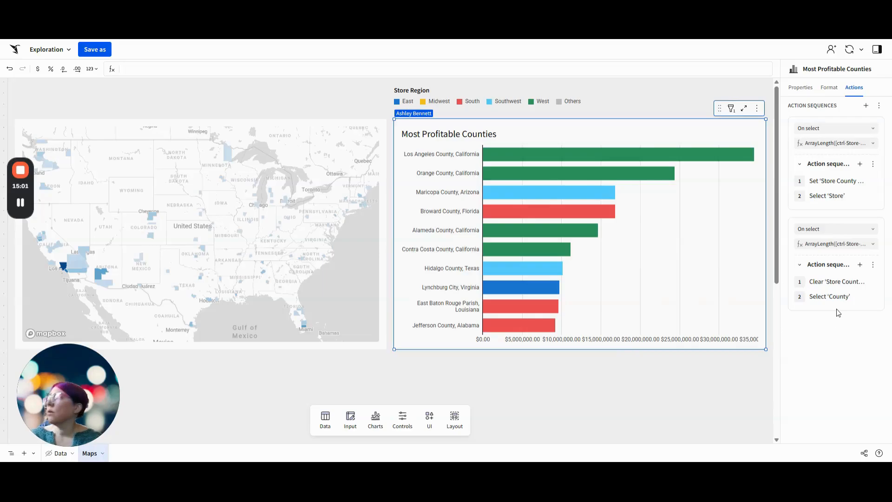
Select the Los Angeles County bar and check the Store County (D_STORE) control on the Data page
left_click(524, 161)
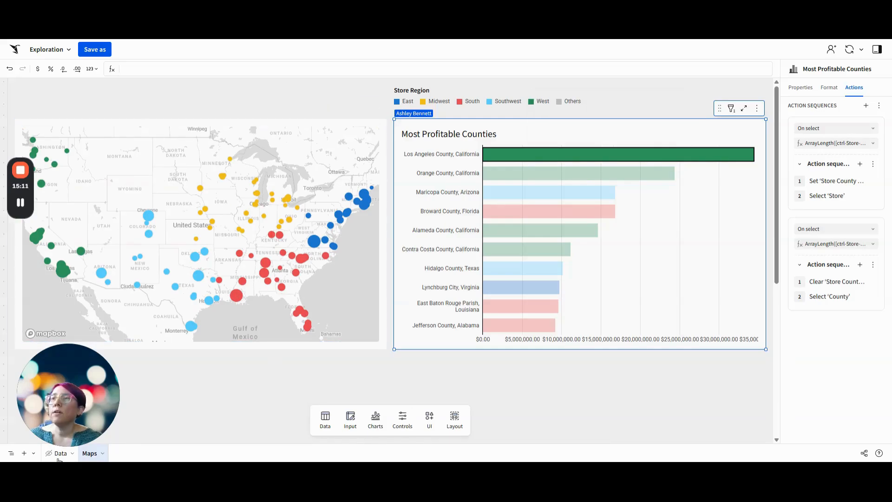
left_click(58, 458)
scroll(278, 354, "down", 6)
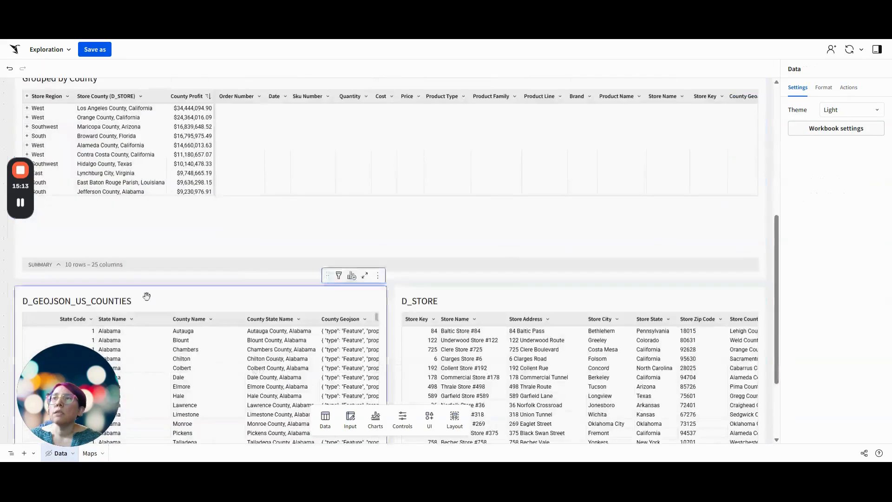
scroll(219, 291, "up", 6)
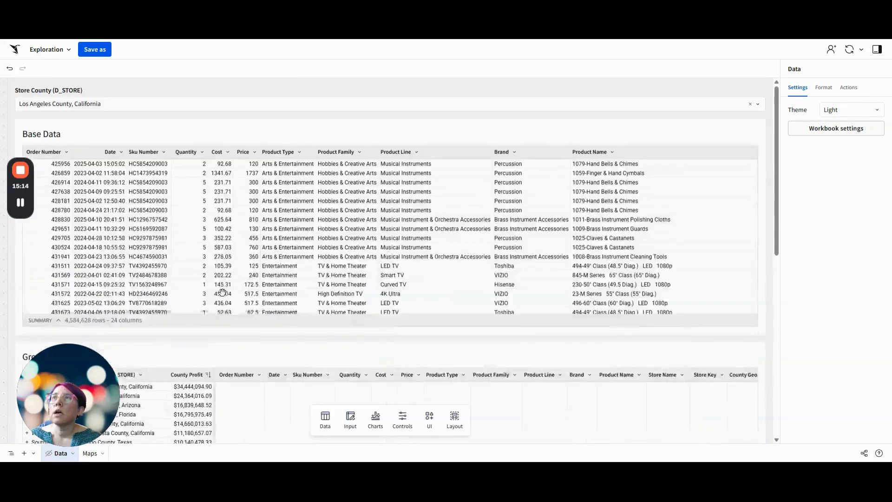
Add the Store Region and Store Profit map from the Maps page as a filter target of the Store County (D_STORE) control
left_click(185, 84)
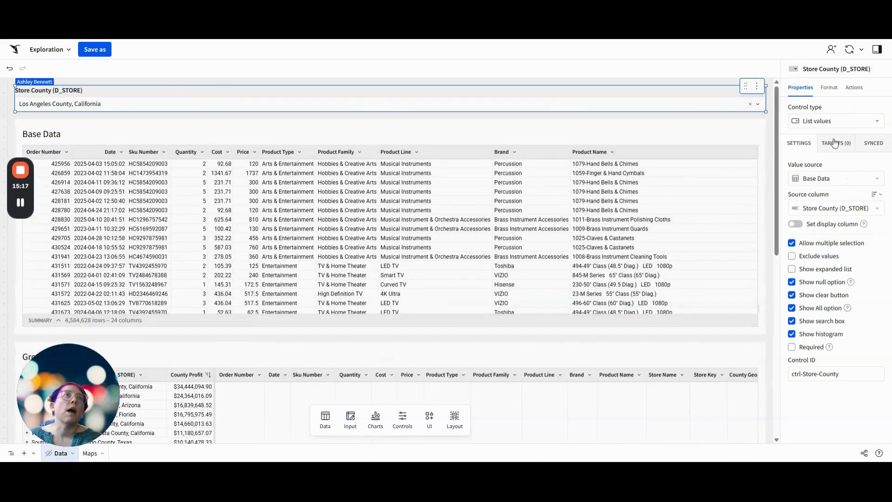
left_click(835, 143)
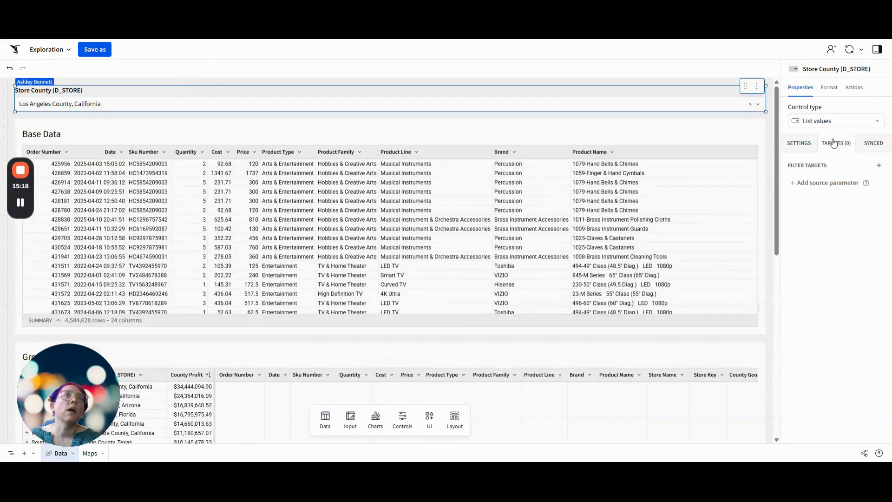
left_click(879, 167)
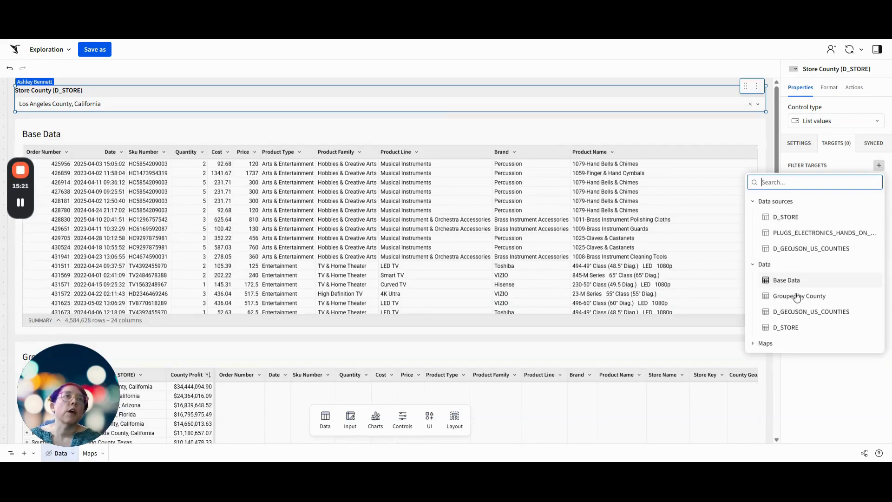
left_click(764, 343)
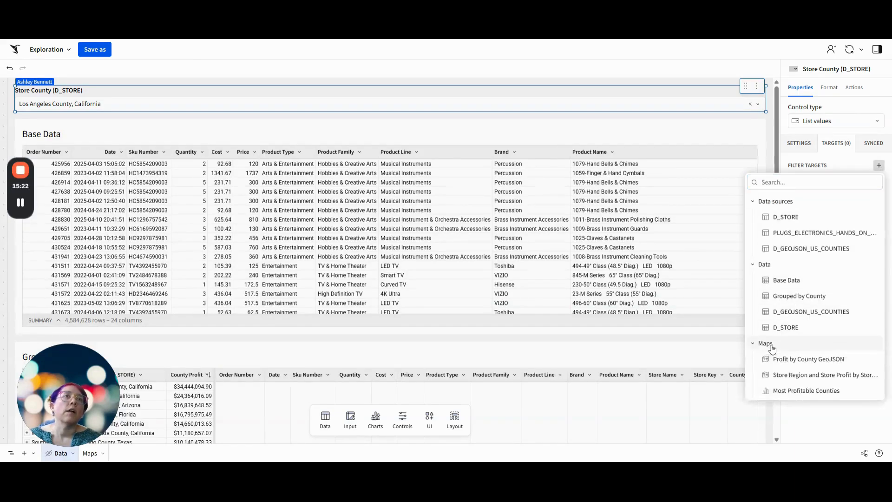
left_click(810, 376)
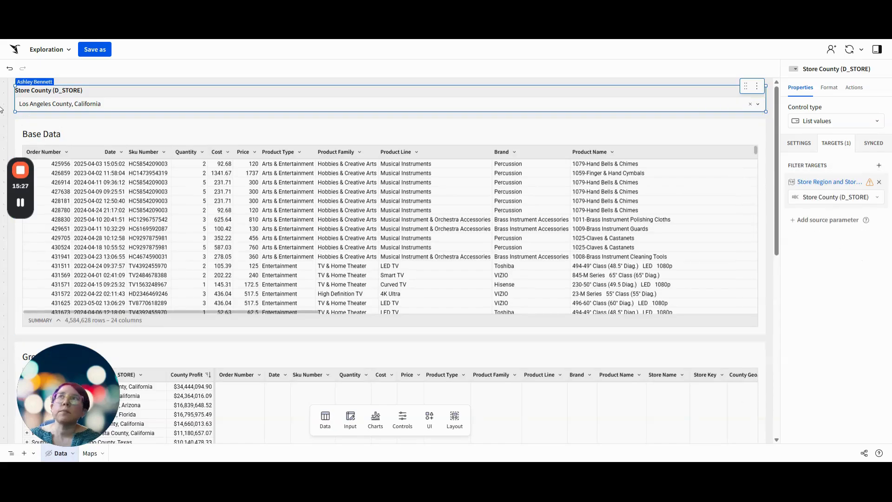
Test the chart actions on the Maps page by selecting and deselecting the Los Angeles, Maricopa and Orange County bars
left_click(89, 454)
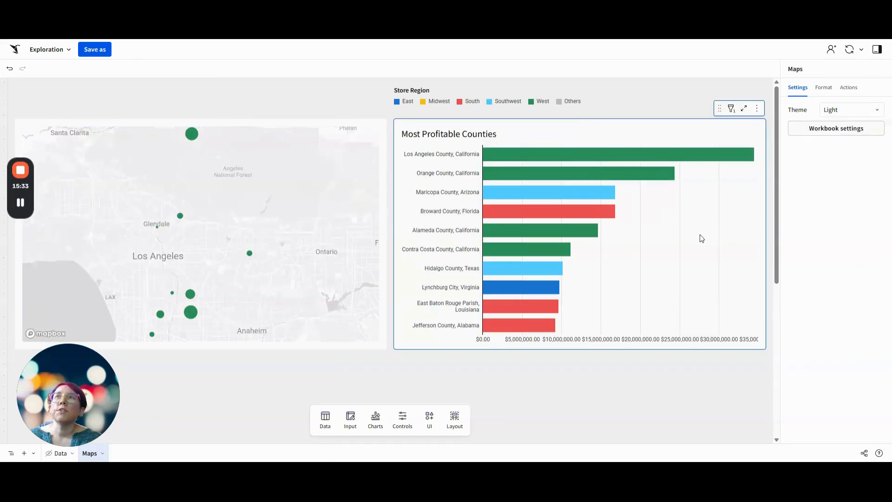
left_click(602, 155)
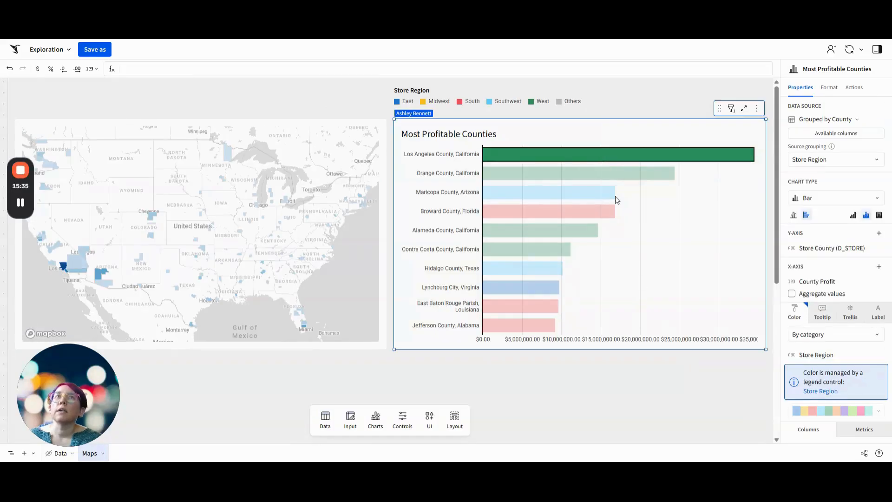
left_click(661, 199)
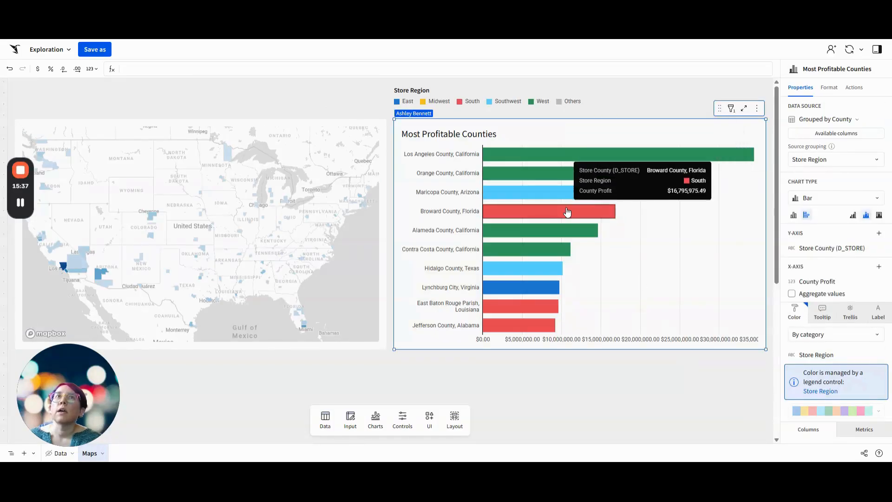
left_click(554, 194)
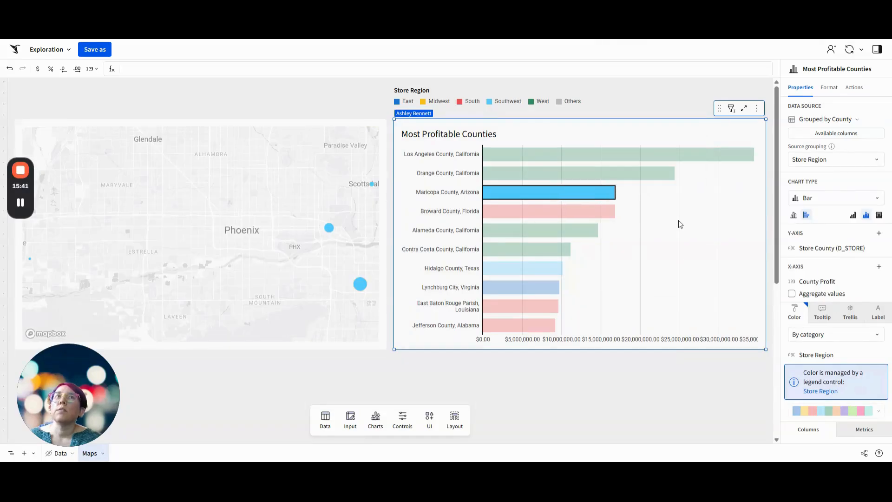
left_click(667, 219)
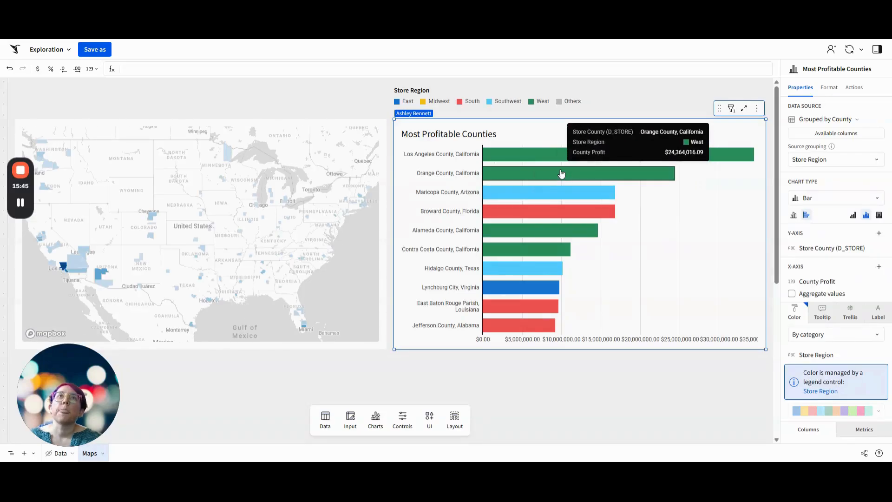
left_click(561, 174)
left_click(678, 242)
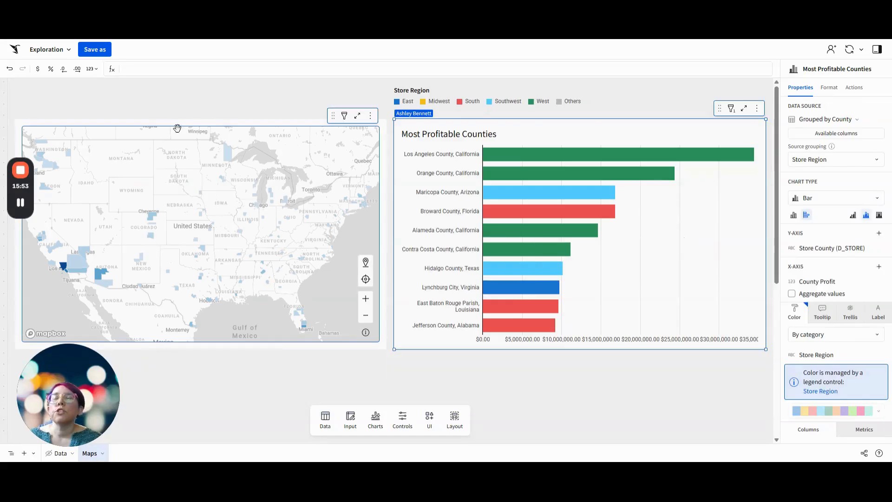
left_click(587, 155)
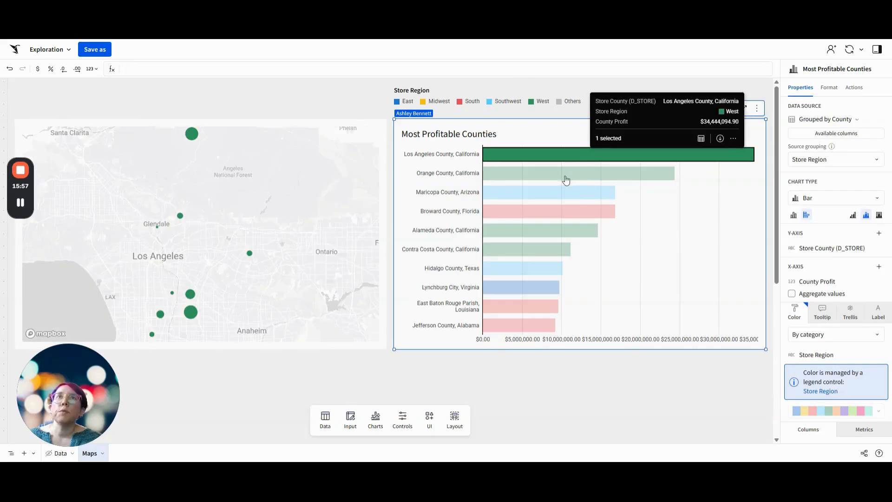
left_click(680, 282)
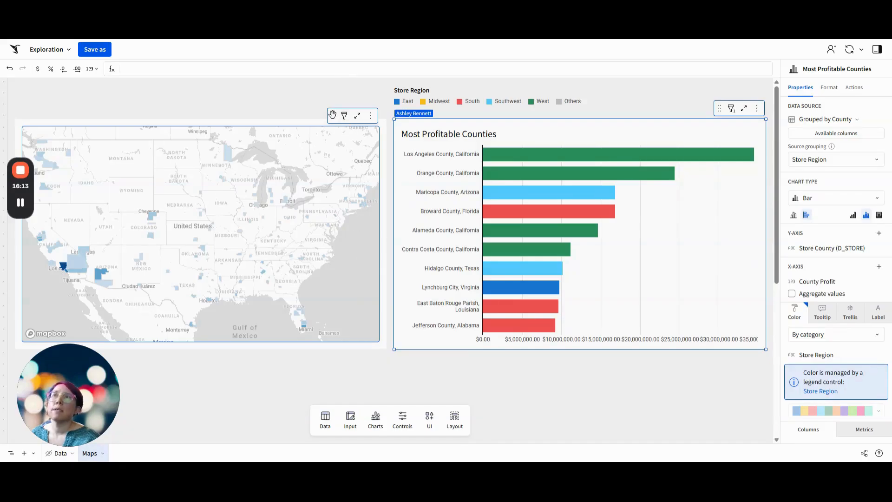
Add a custom formula condition to the on-select action sequence of the Profit by County GeoJSON map
left_click(332, 113)
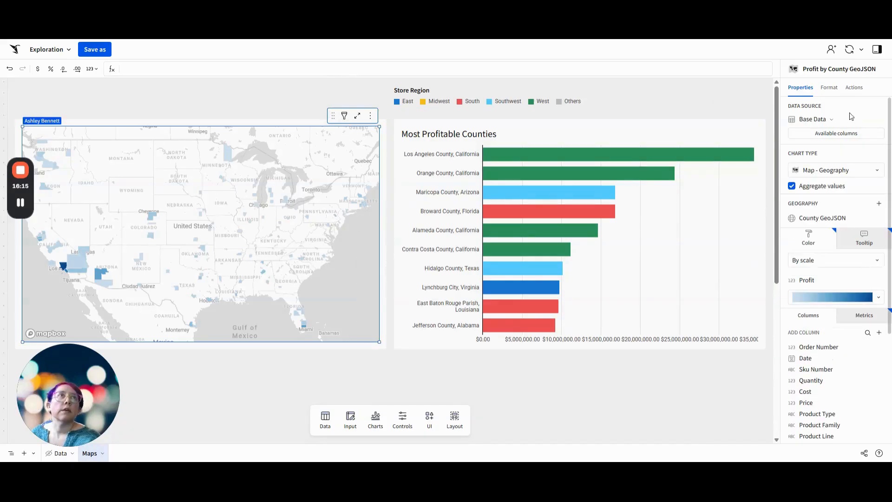
left_click(858, 88)
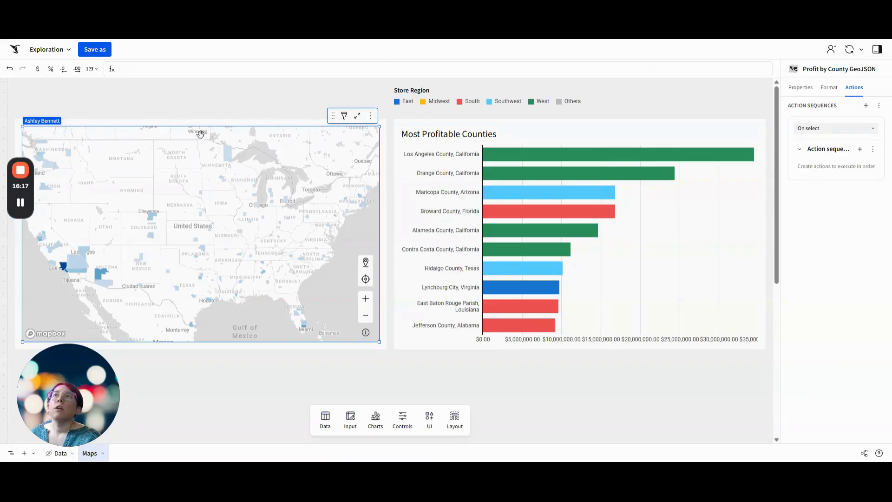
left_click(873, 149)
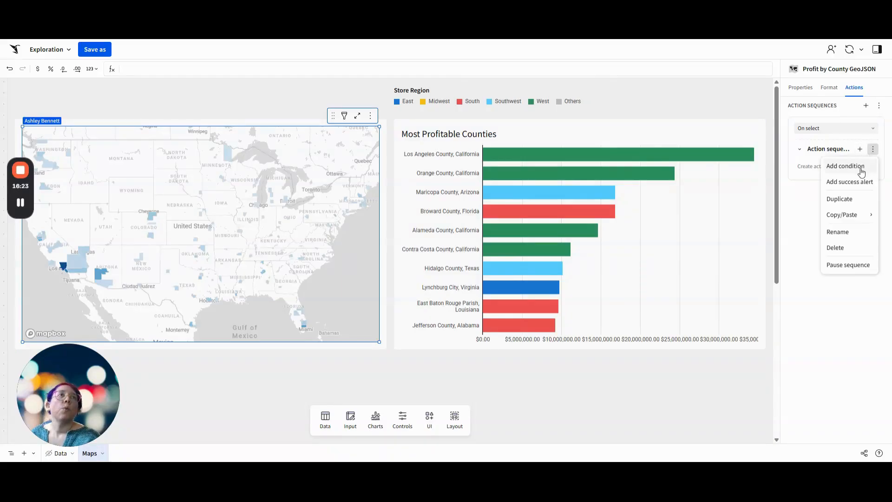
left_click(861, 171)
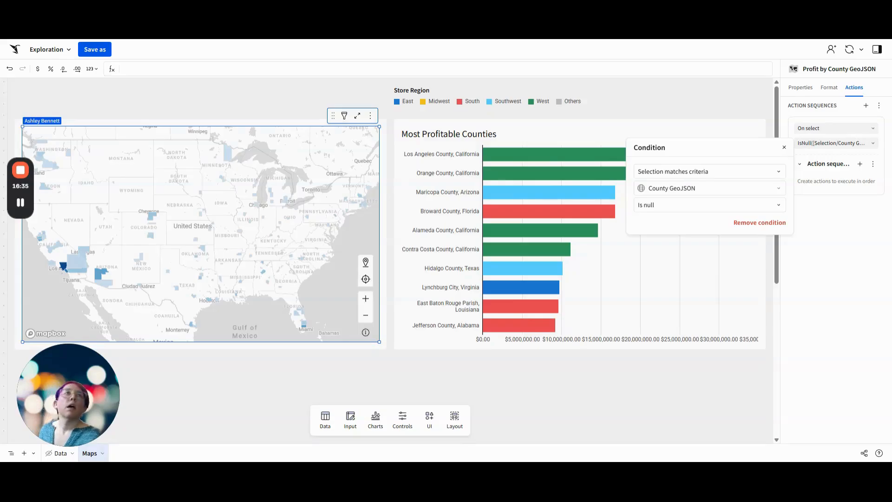
left_click(709, 172)
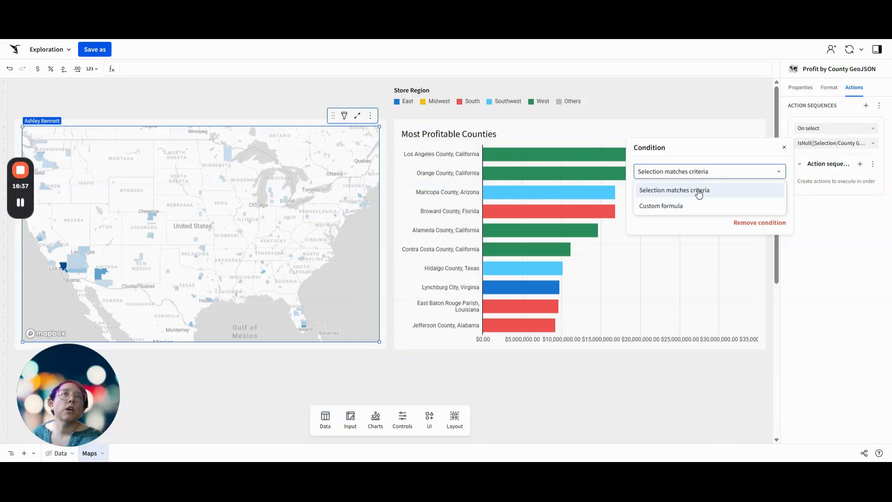
left_click(683, 206)
left_click(692, 190)
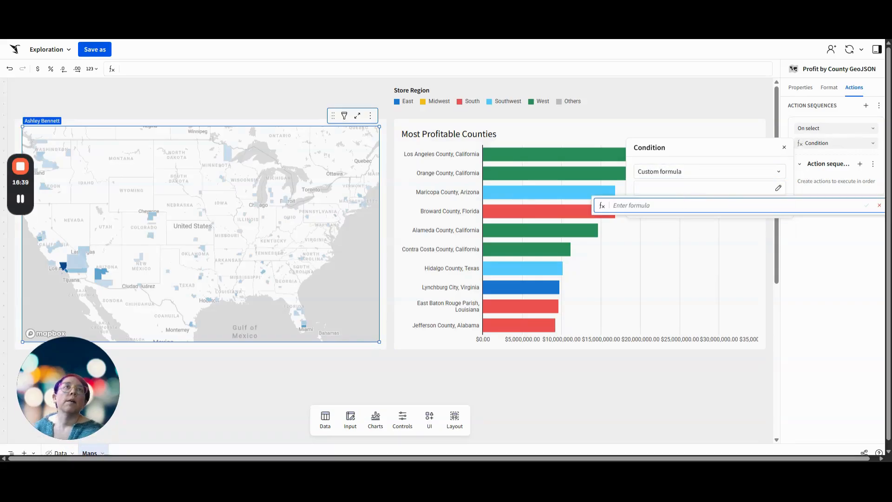
Set the condition formula to ArrayLength([ctrl-Store-County])=0 and IsNotNull([Selection/County GeoJSON])
type("ArrayLength(")
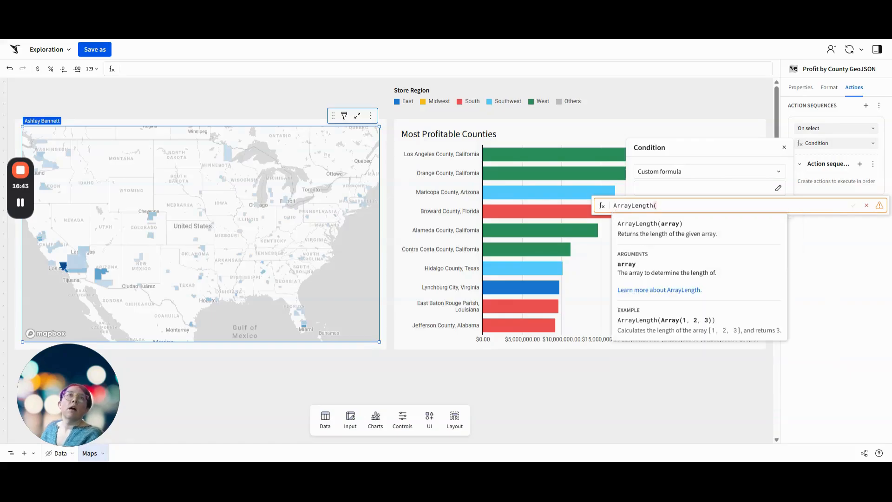
type("[ctrl-Store-County])")
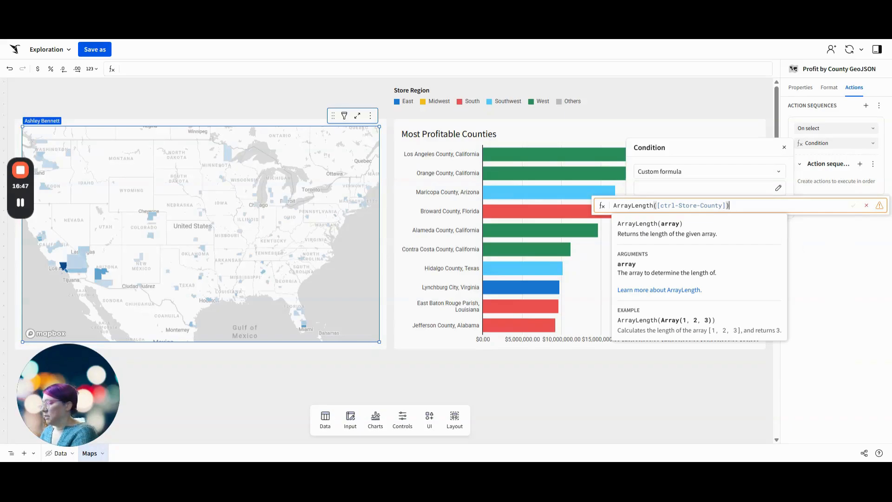
type("=0")
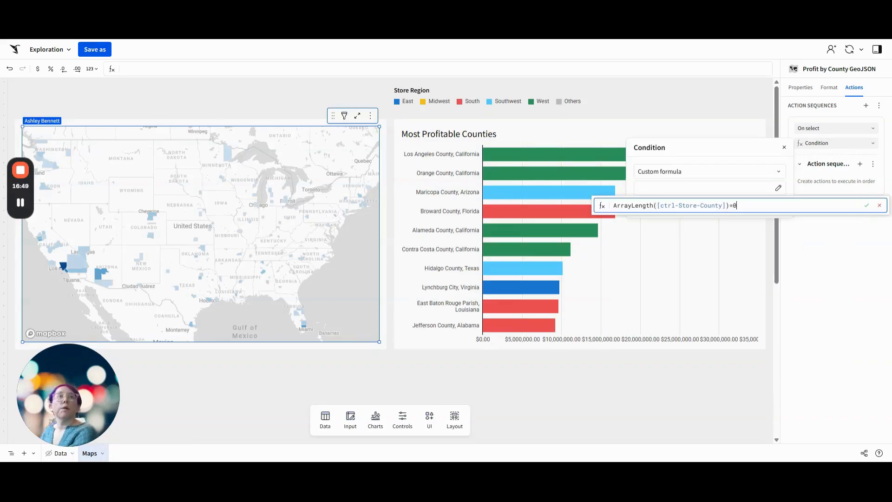
type(" an d isNotNull(")
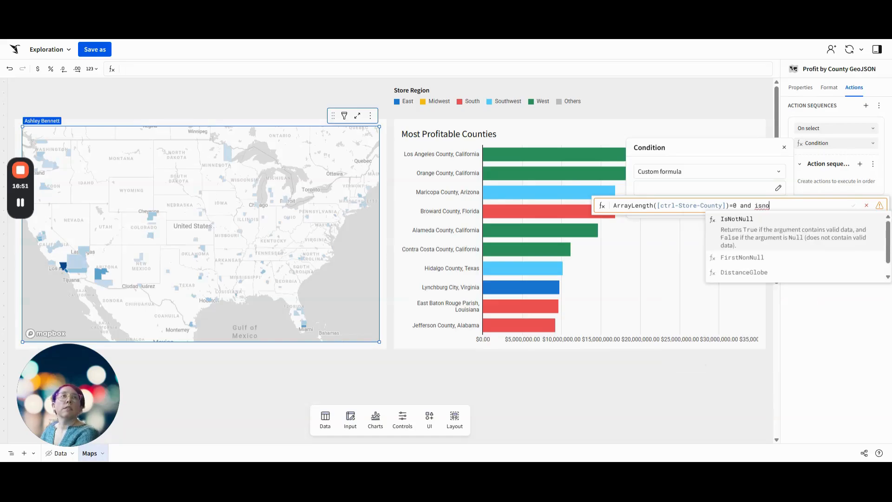
type("[Selection/")
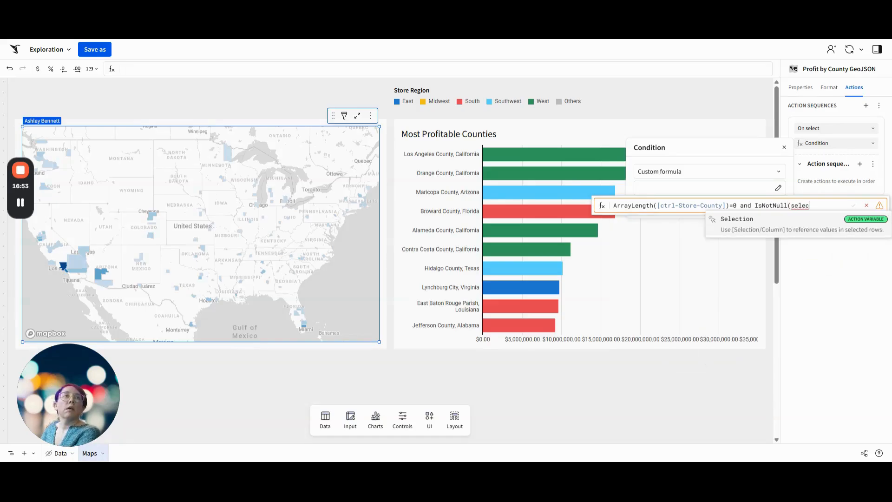
key("Down")
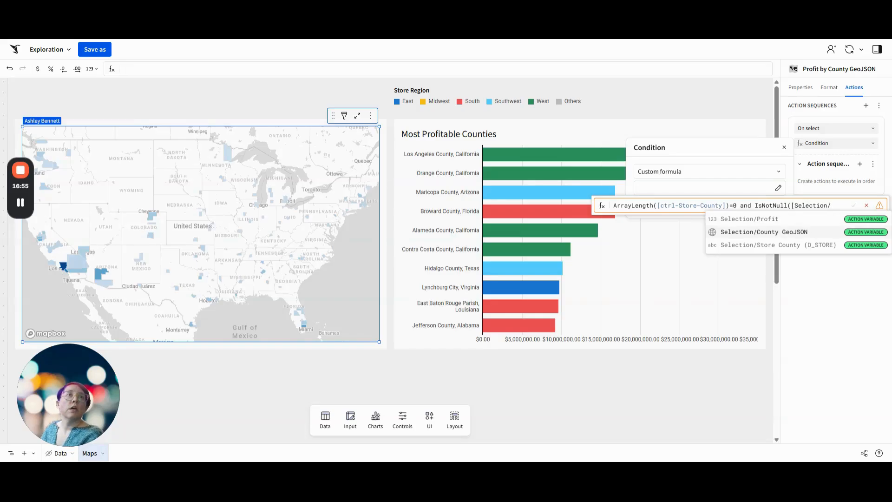
key("Return")
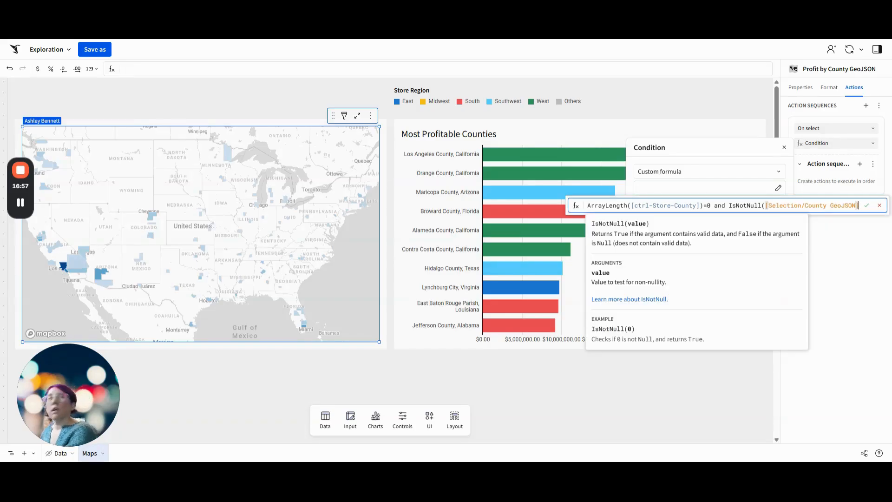
type(")")
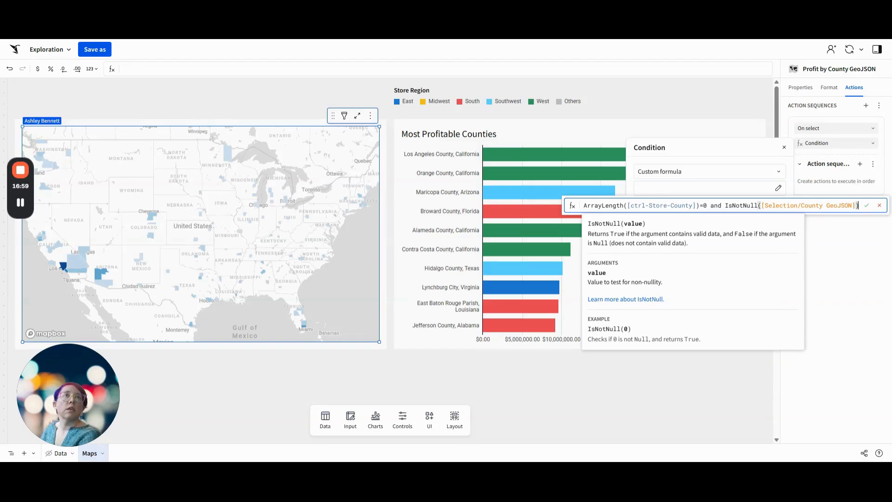
key("Return")
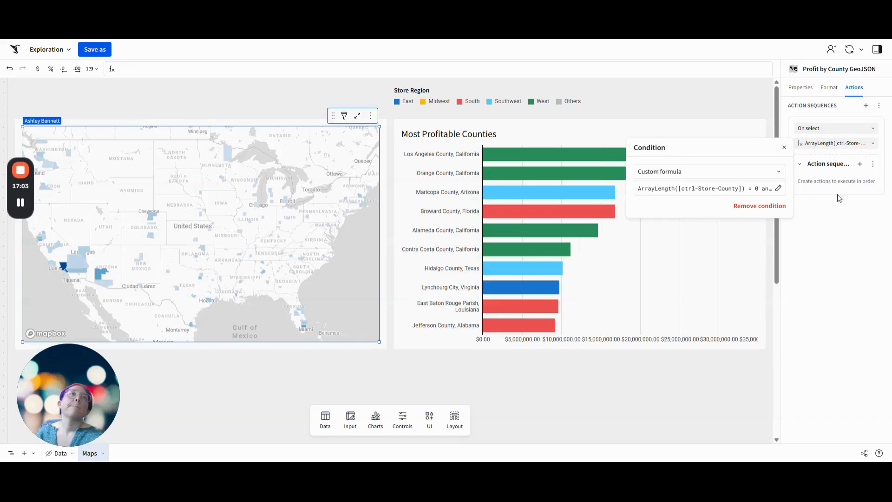
left_click(848, 229)
Add an action that sets the Store County (D_STORE) control on the Data page from the Store County (D_STORE) column
left_click(859, 163)
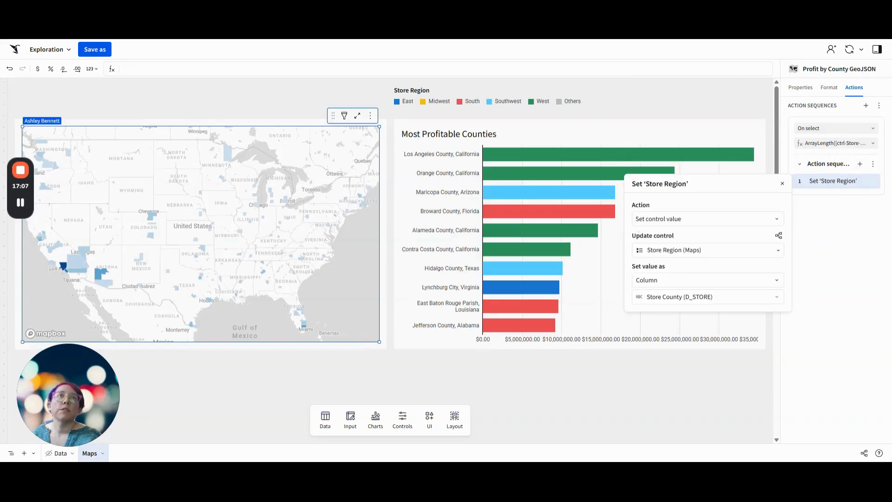
left_click(667, 247)
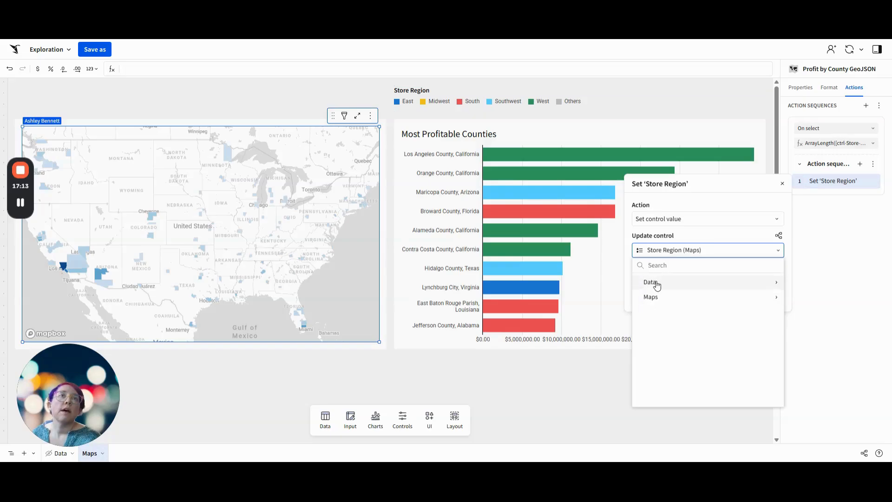
left_click(656, 283)
left_click(659, 297)
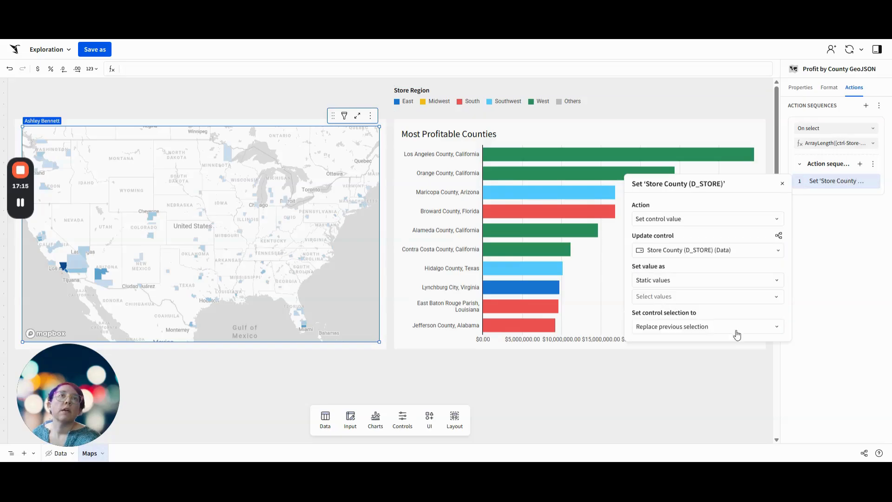
left_click(659, 280)
left_click(659, 312)
left_click(663, 298)
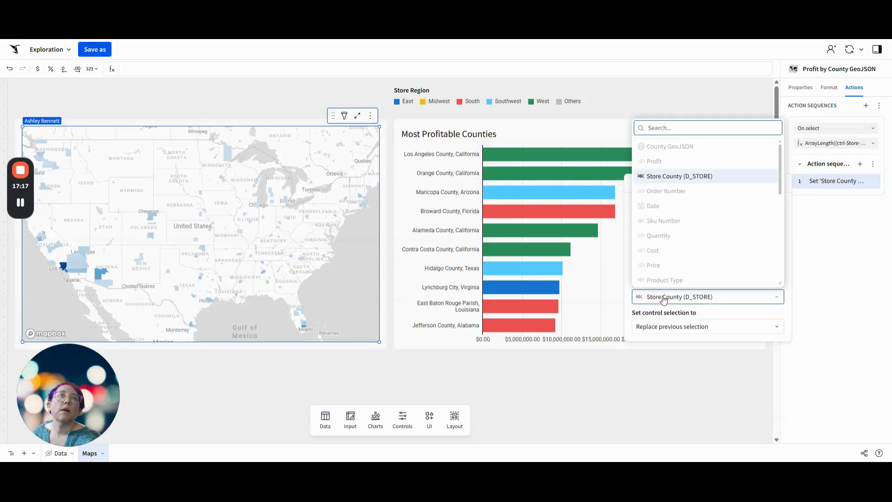
left_click(661, 176)
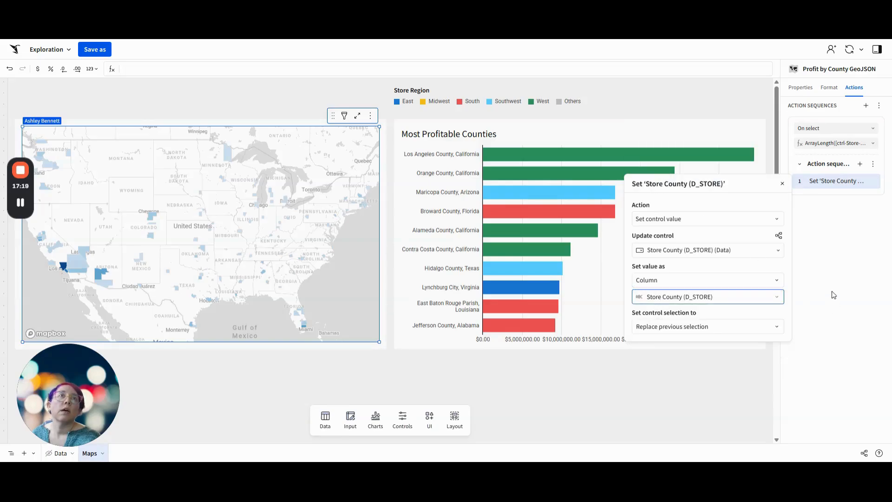
Add a second action to the sequence that selects the Store tab of Tabbed container 1
left_click(860, 164)
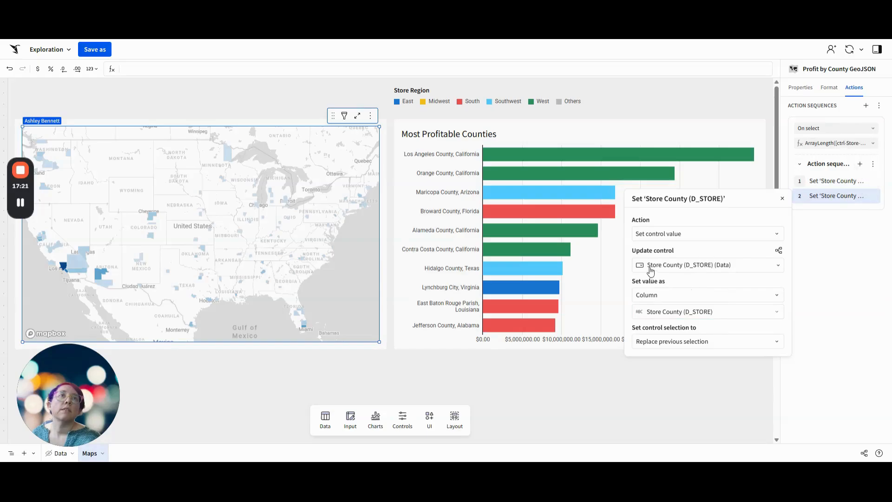
left_click(658, 234)
left_click(674, 345)
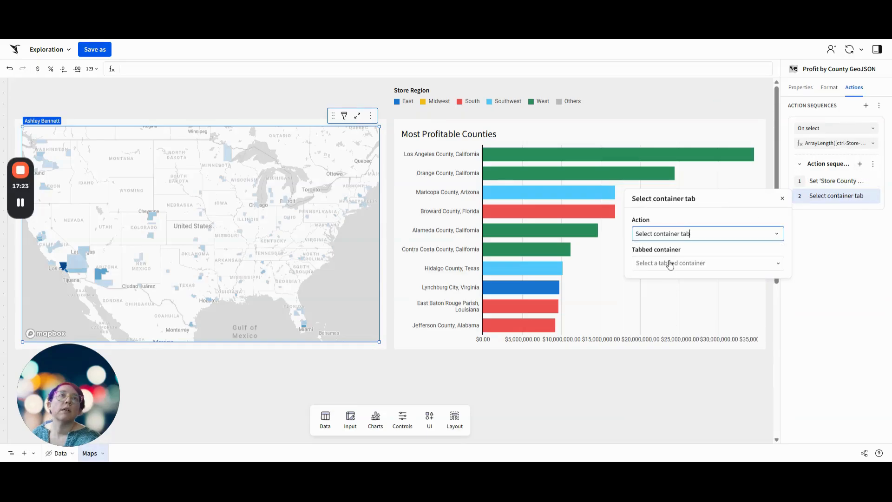
left_click(669, 261)
left_click(670, 311)
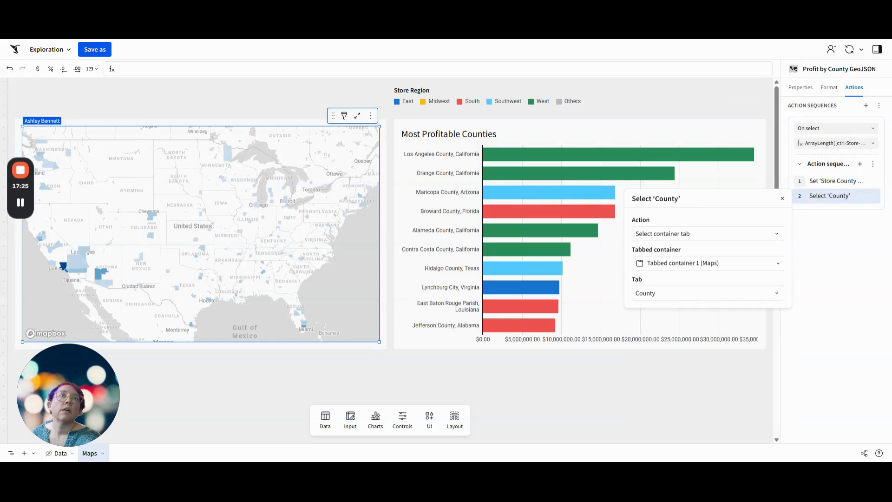
left_click(669, 294)
left_click(663, 360)
left_click(704, 265)
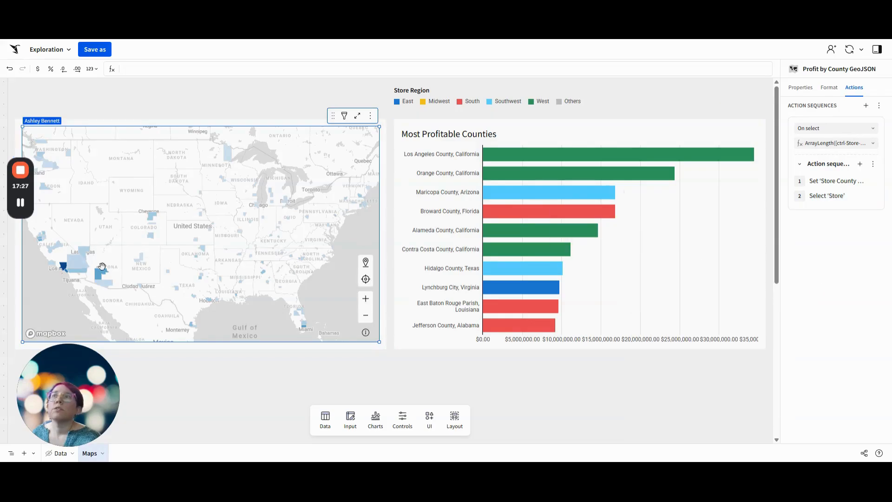
Test the county map's on-select actions by selecting the large county just east of Los Angeles
left_click(84, 255)
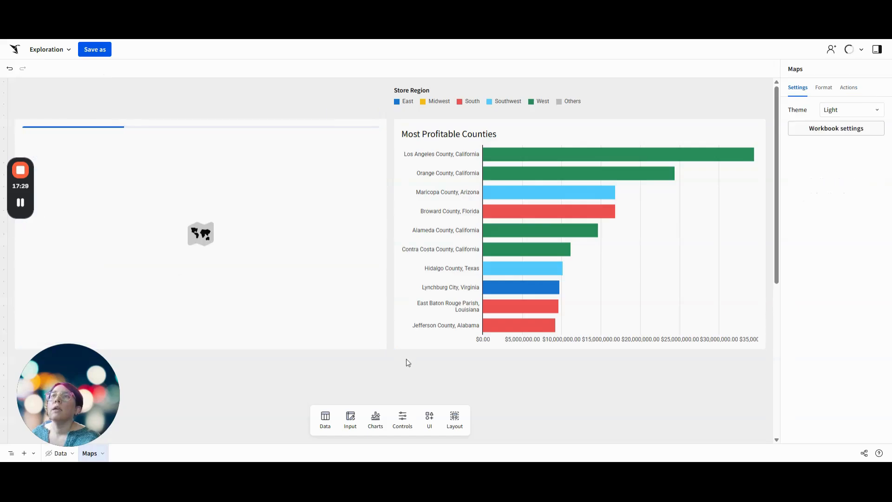
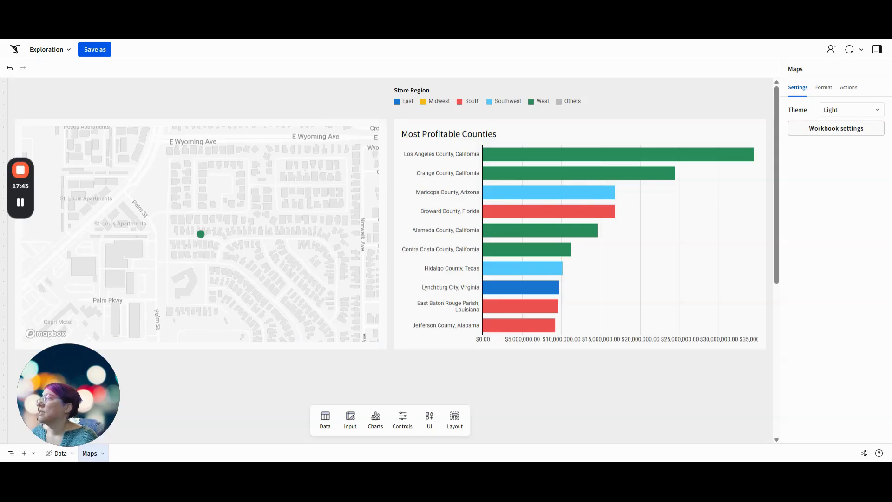
Add an on-select action to the store map that clears the Store County (D_STORE) control on the Data page
left_click(332, 117)
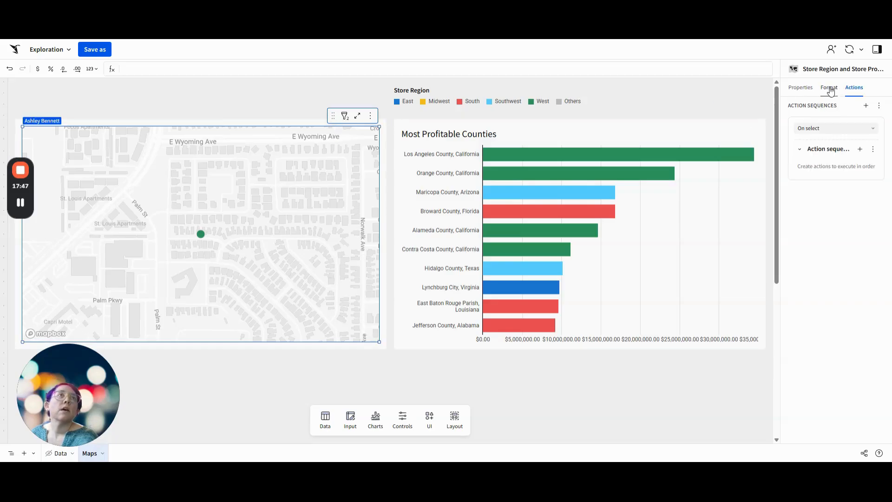
left_click(862, 149)
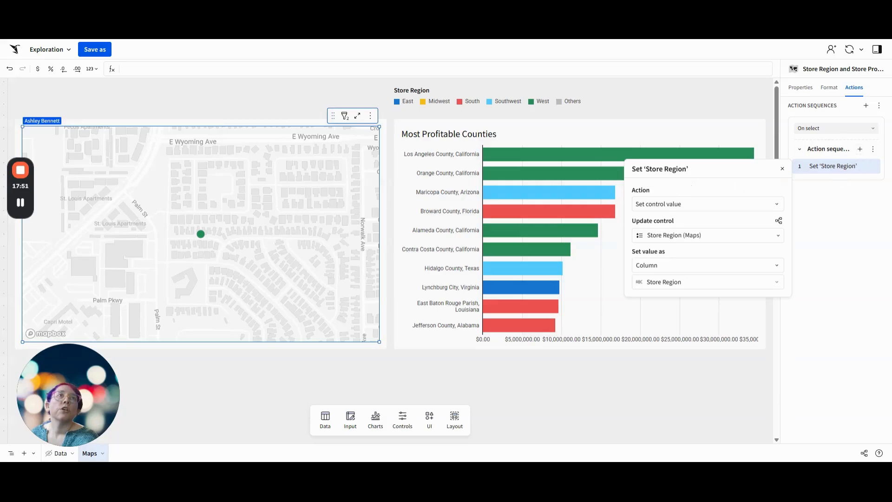
left_click(707, 204)
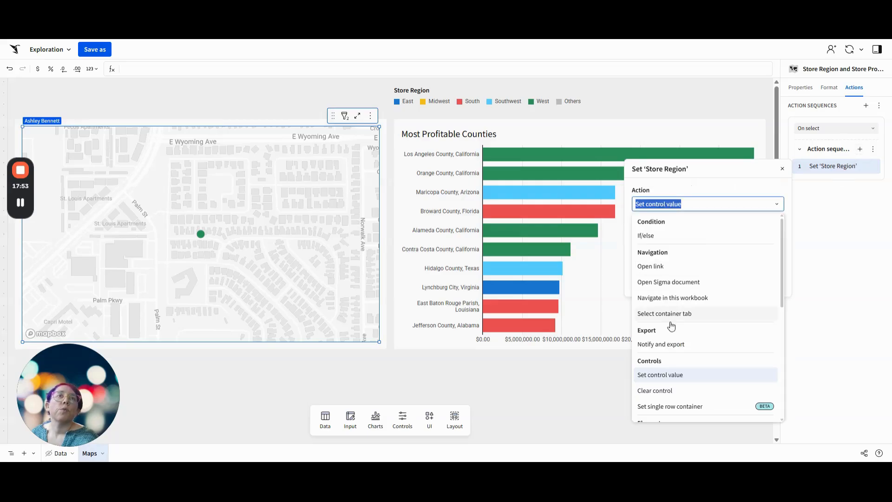
left_click(669, 390)
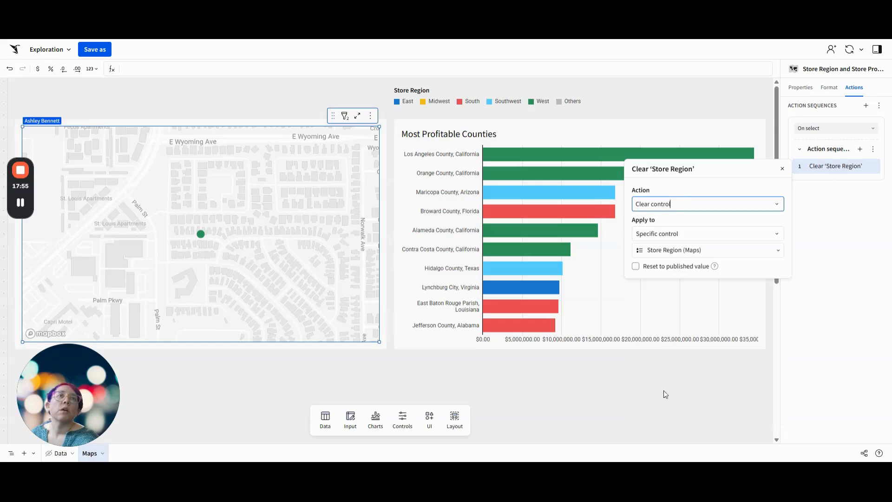
left_click(661, 237)
left_click(660, 252)
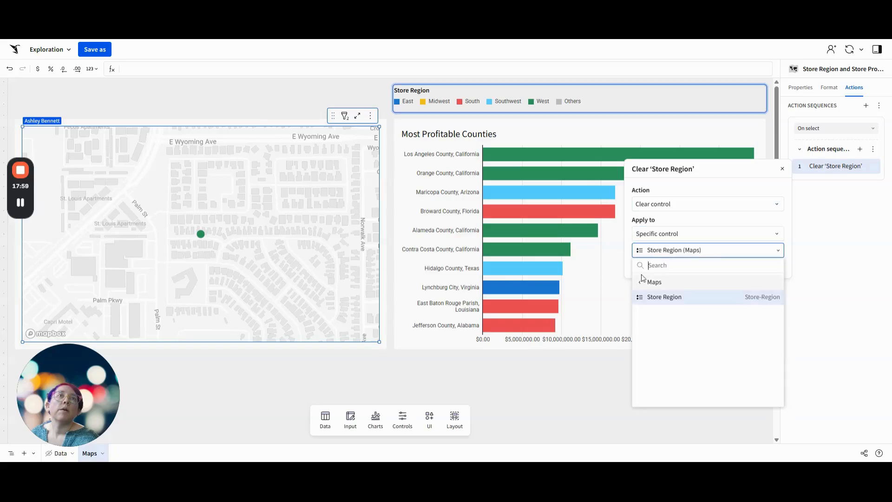
left_click(647, 282)
left_click(655, 282)
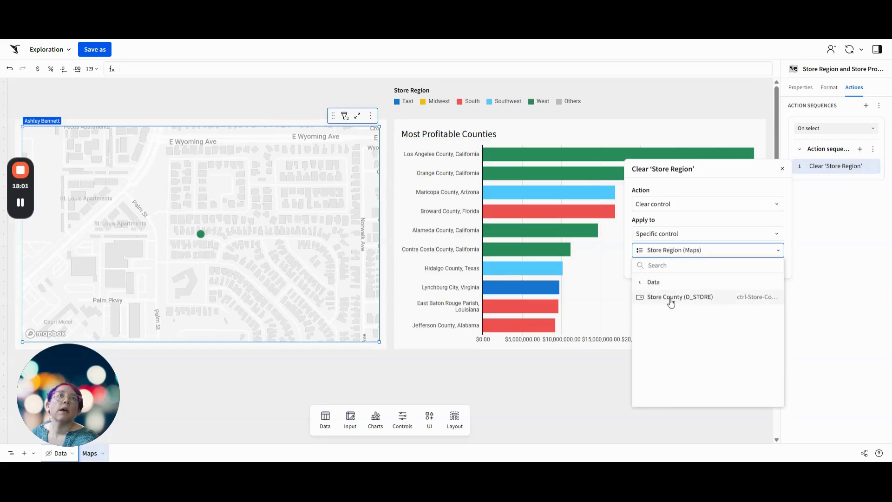
left_click(669, 300)
left_click(833, 249)
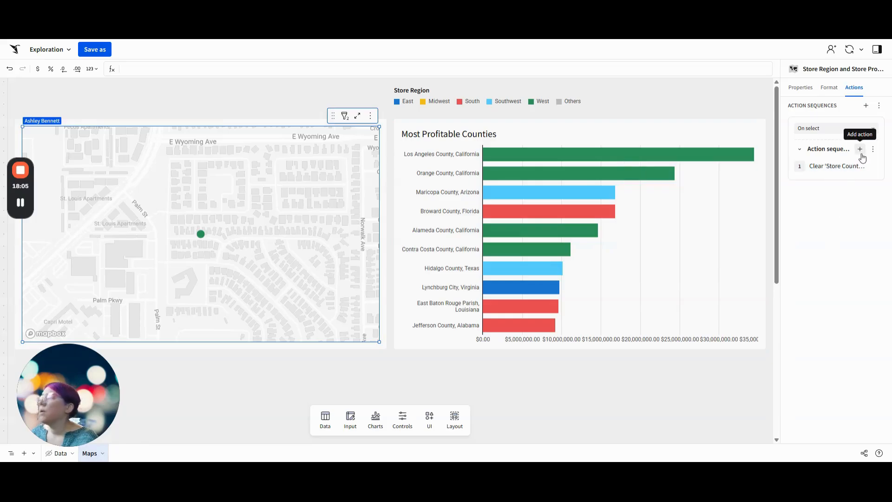
Add a second action to the store map's sequence that selects the County tab of Tabbed container 1
left_click(860, 153)
left_click(669, 219)
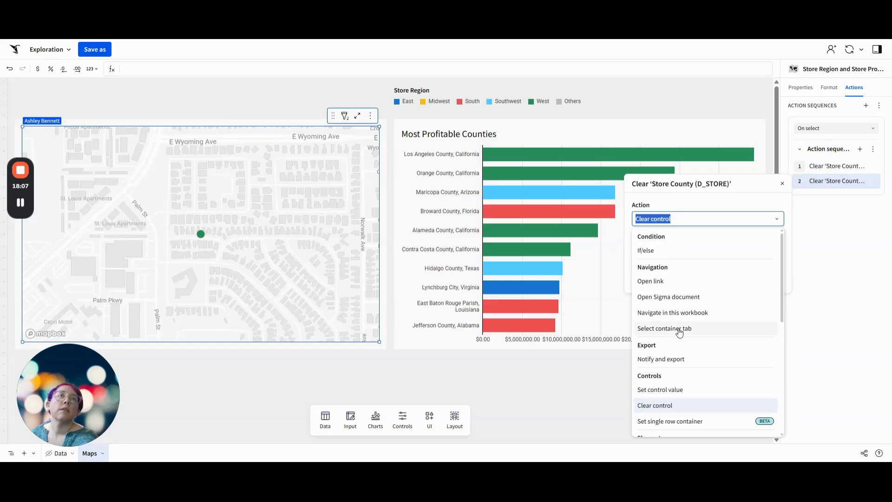
left_click(670, 328)
left_click(669, 248)
left_click(668, 296)
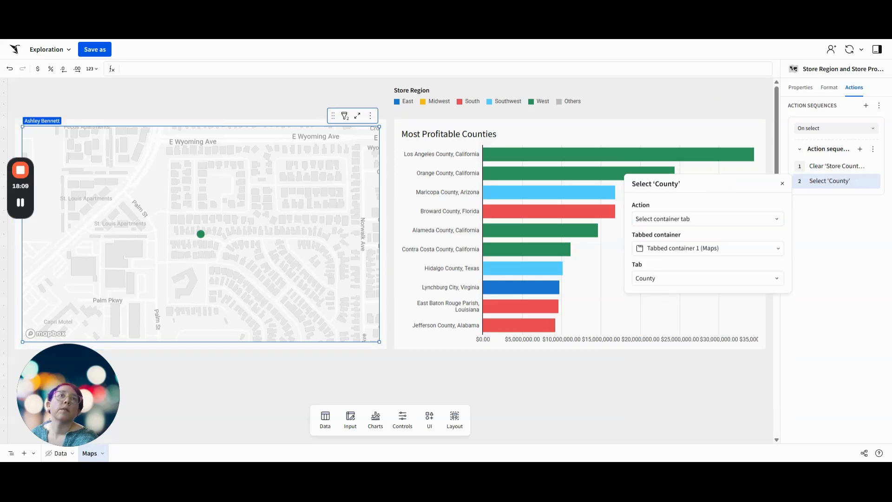
left_click(836, 275)
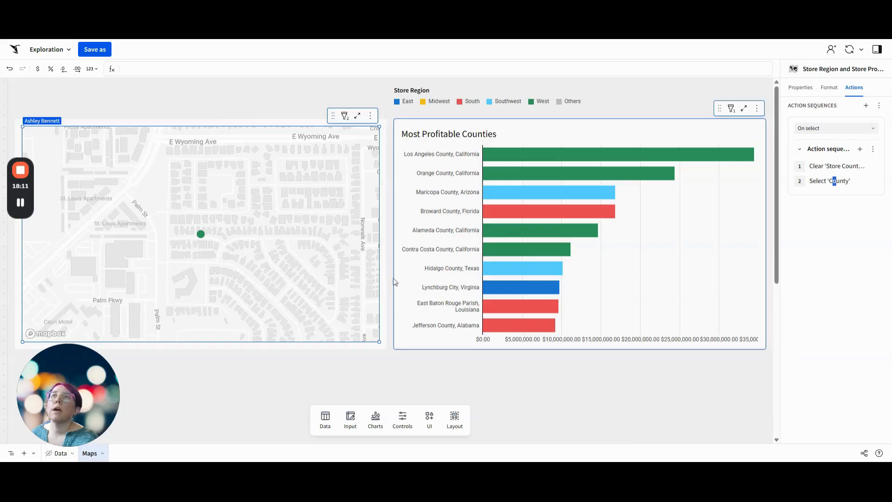
Test switching between the two maps by returning to the county map, opening a southeast Florida county and going back again
left_click(336, 388)
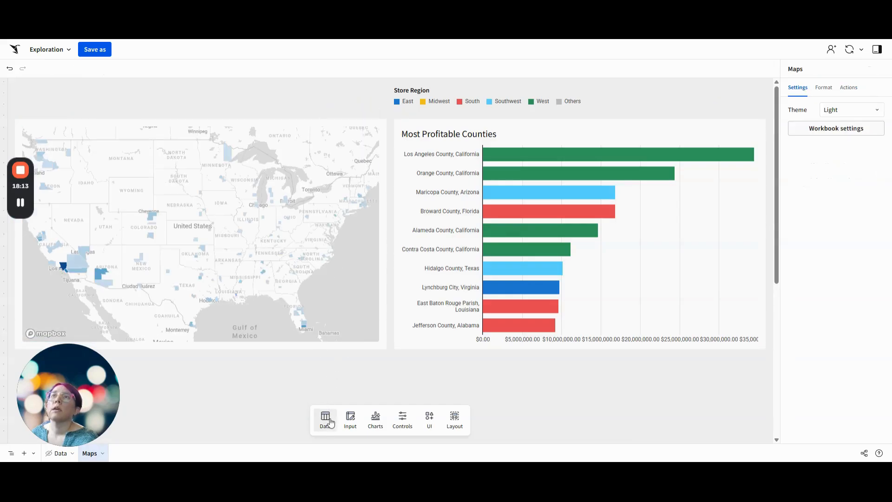
left_click(303, 325)
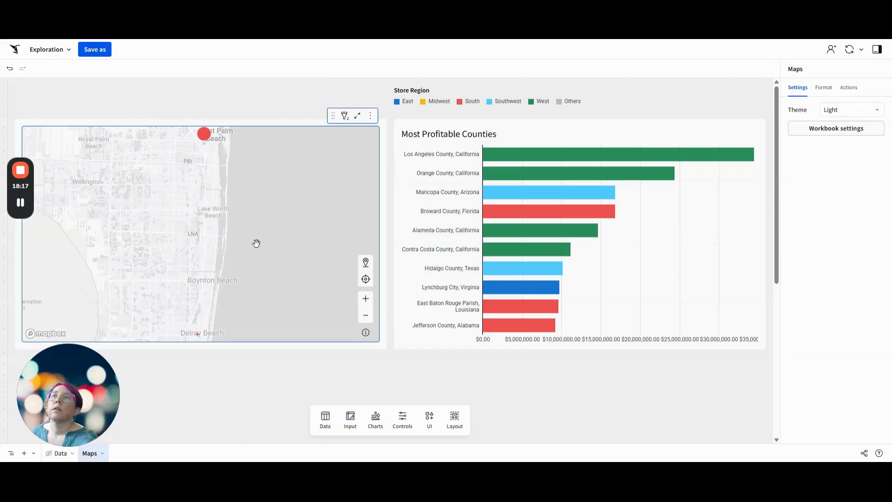
left_click(190, 180)
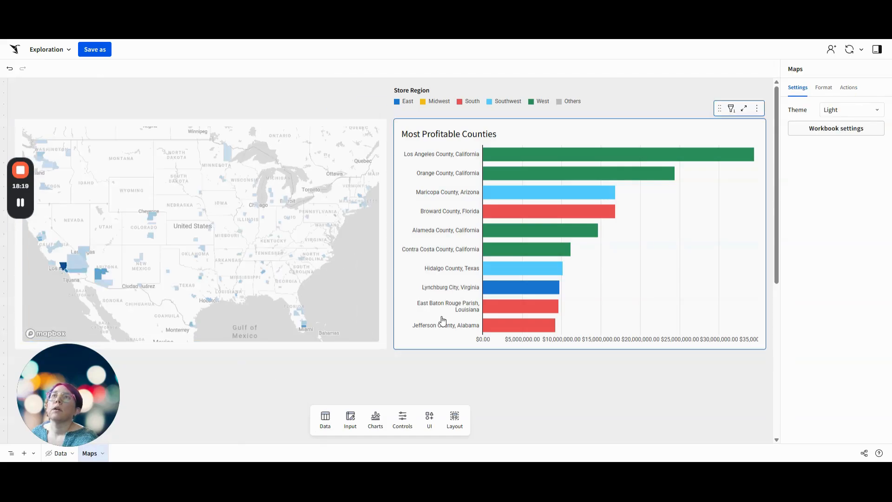
left_click(139, 170)
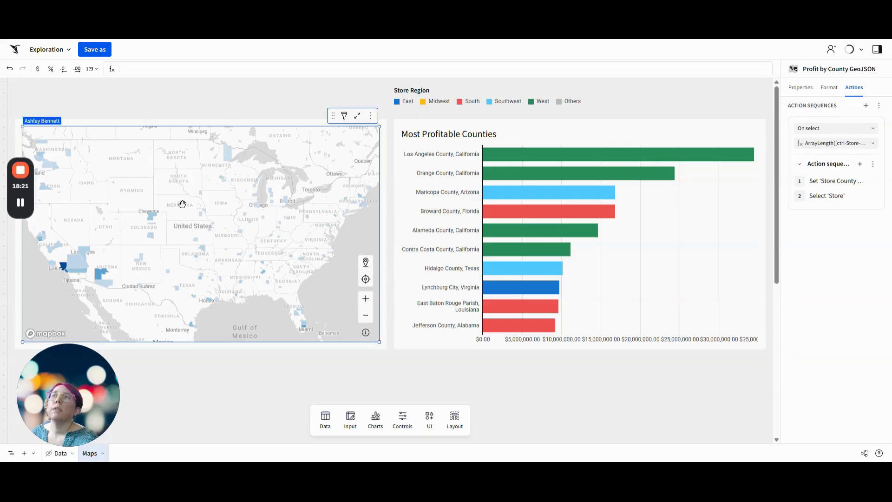
left_click(149, 218)
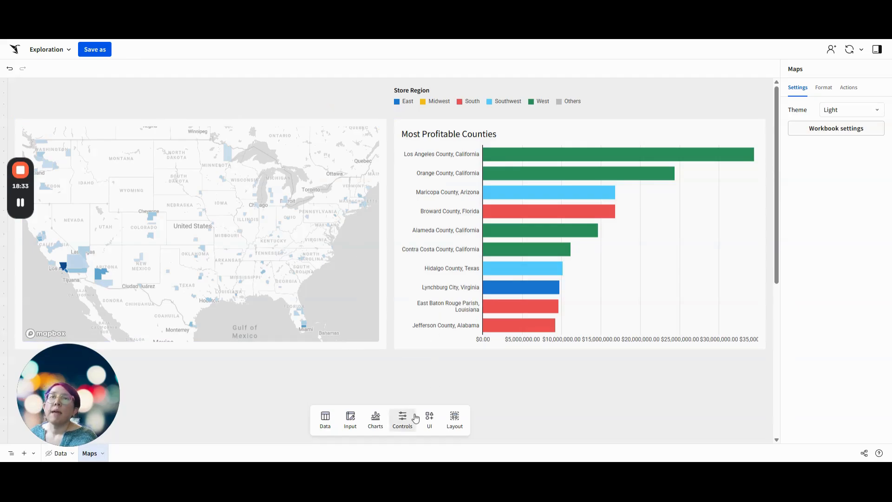
Add a text element above the map in Medium heading style with the text "Most Profitable"
left_click(429, 418)
left_click_drag(379, 335, 48, 79)
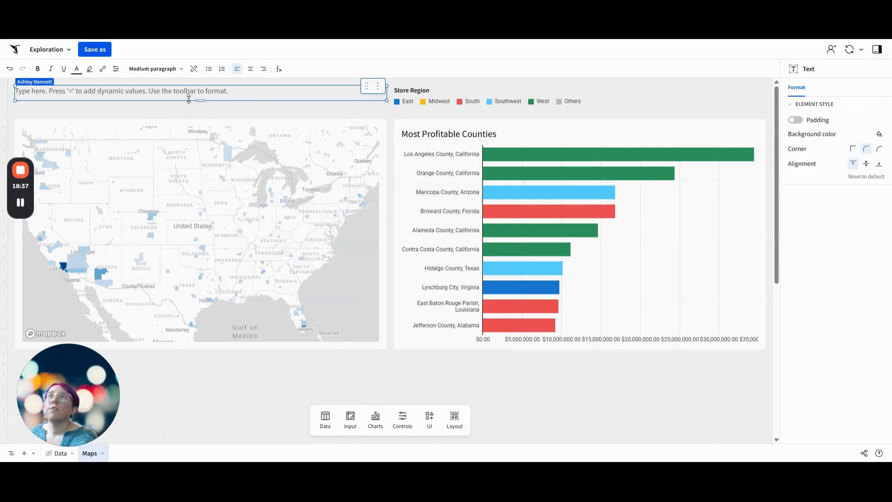
left_click(175, 70)
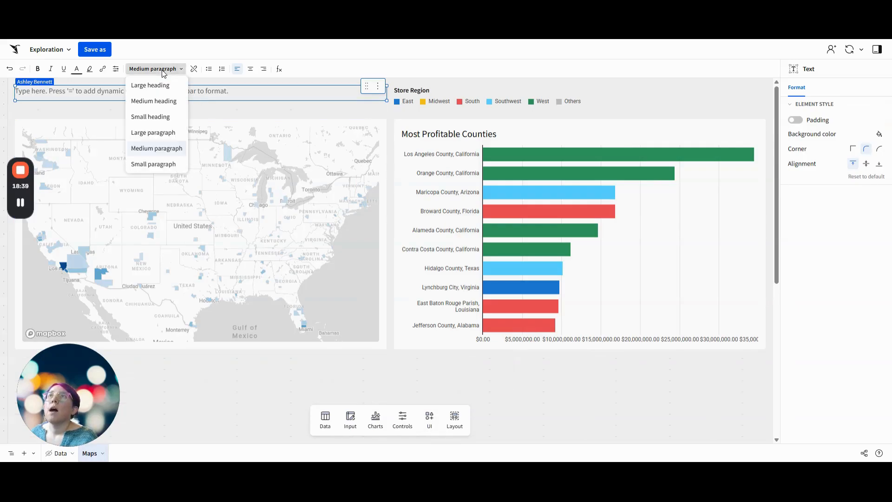
left_click(154, 102)
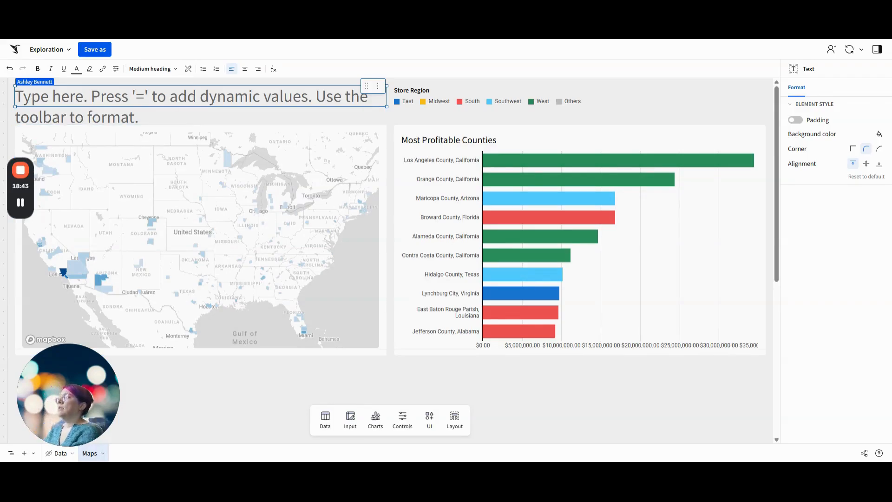
type("Most")
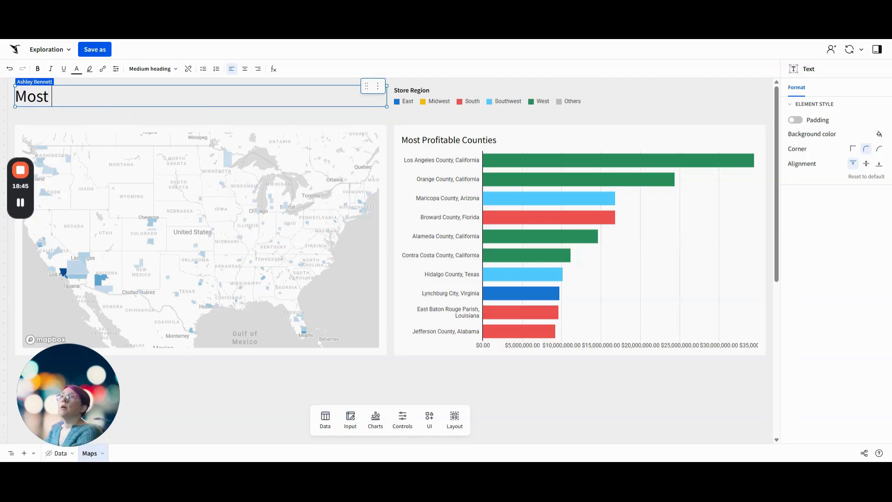
type(" Profitabl")
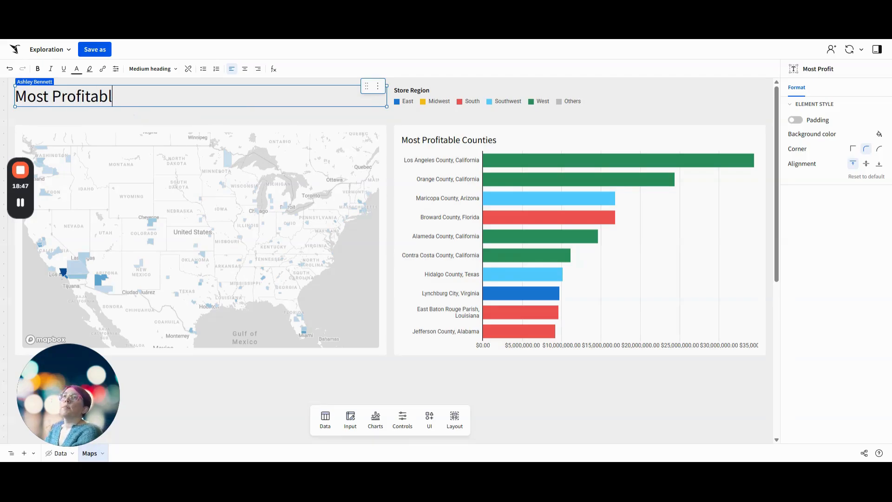
type("e")
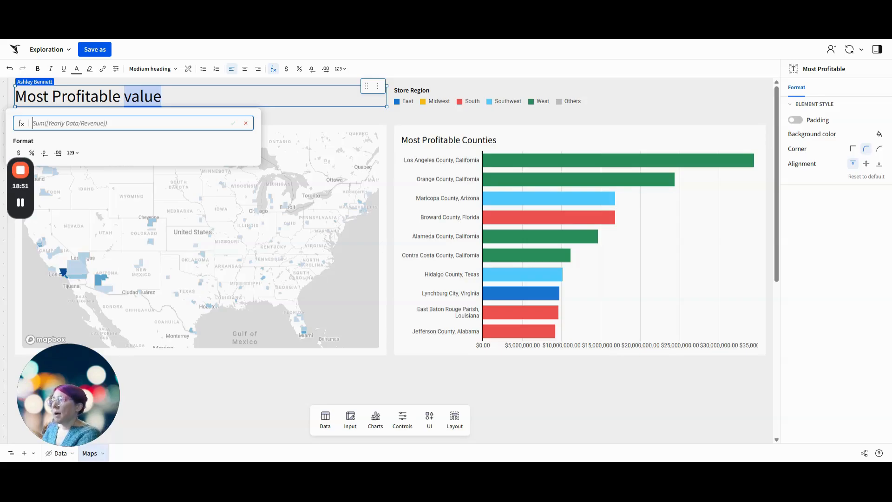
type(" =if(array")
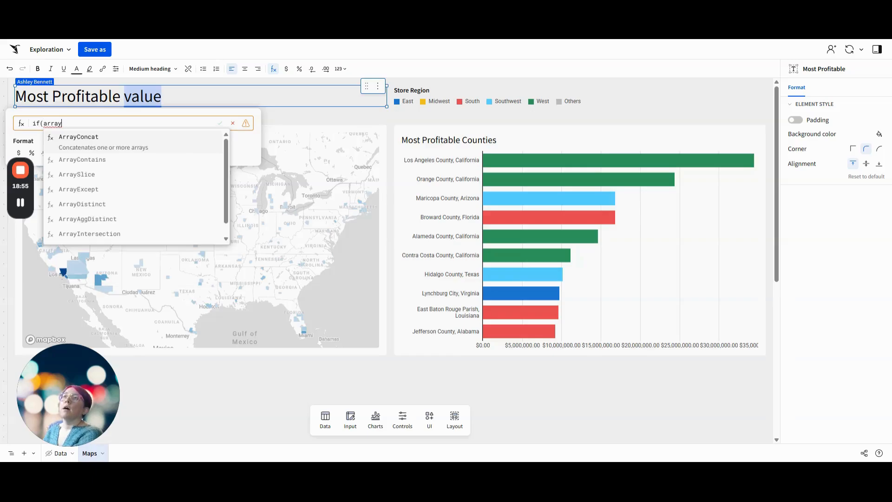
type("le")
Append a dynamic value to the heading with the formula if(ArrayLength([ctrl-Store-County])> 0, "Stores", "Counties")
key("Tab")
type("c")
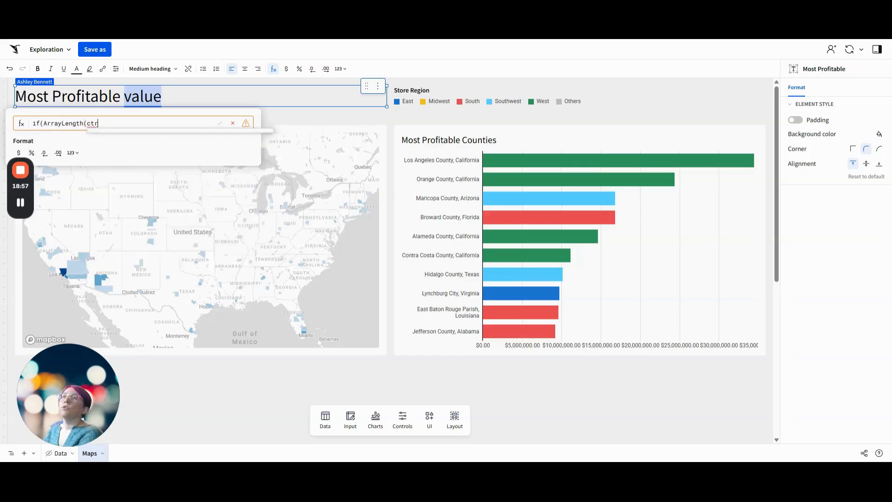
key("Tab")
type(")")
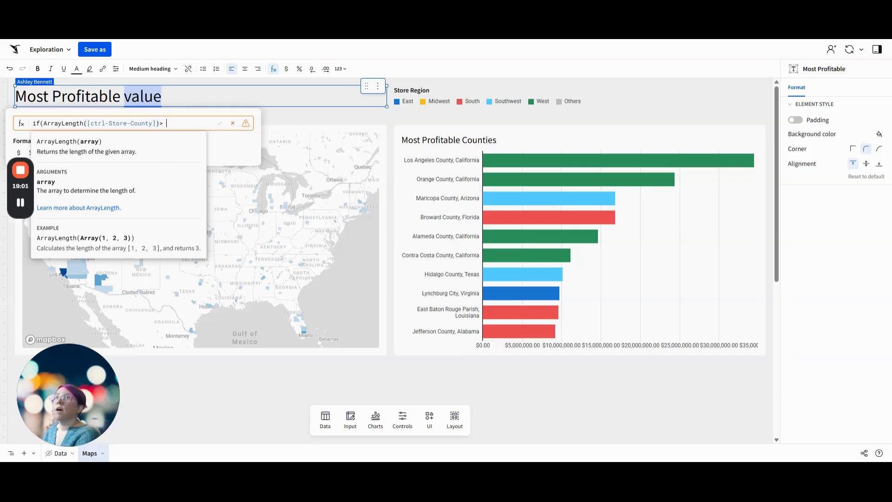
type("> 0")
key("BackSpace")
type(", ")
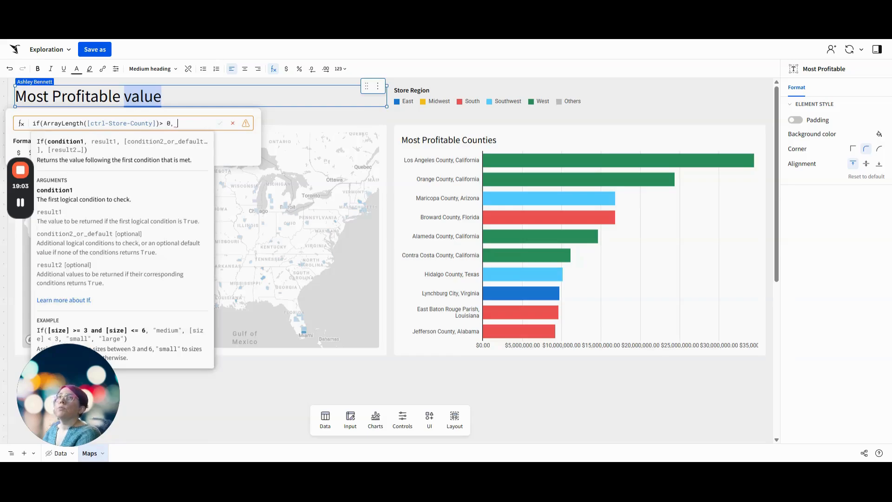
type("\"Stores\"")
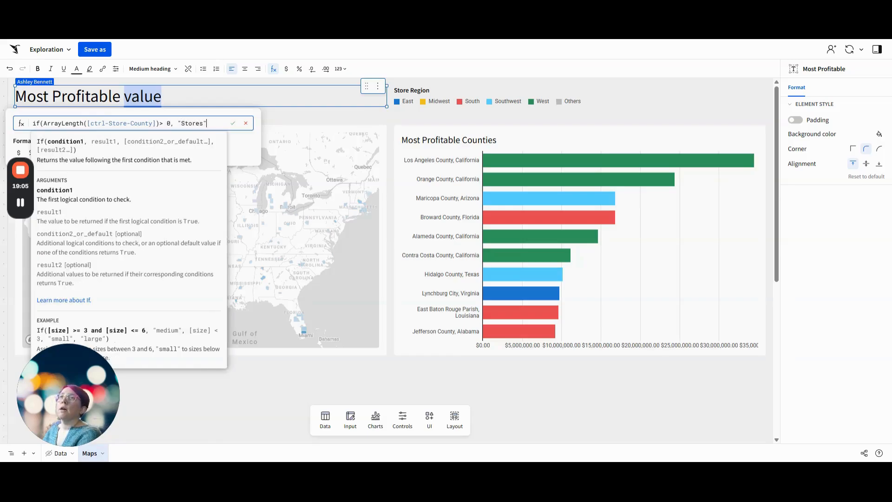
type(", \"Counties")
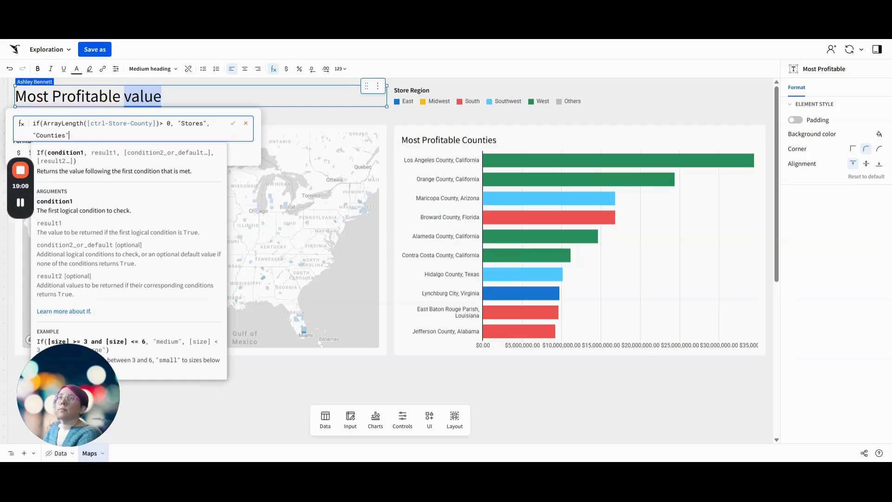
key("Return")
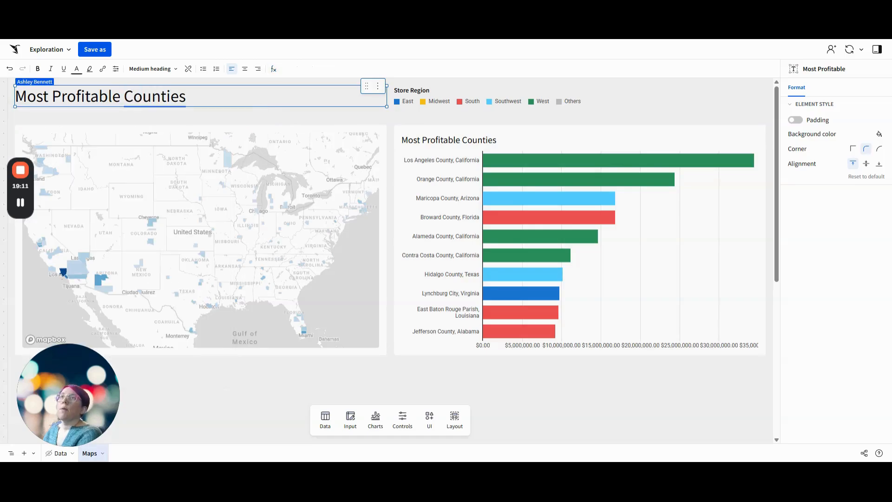
Review the county map's action that sets Store County (D_STORE) and the matching control on the Data page
left_click(227, 160)
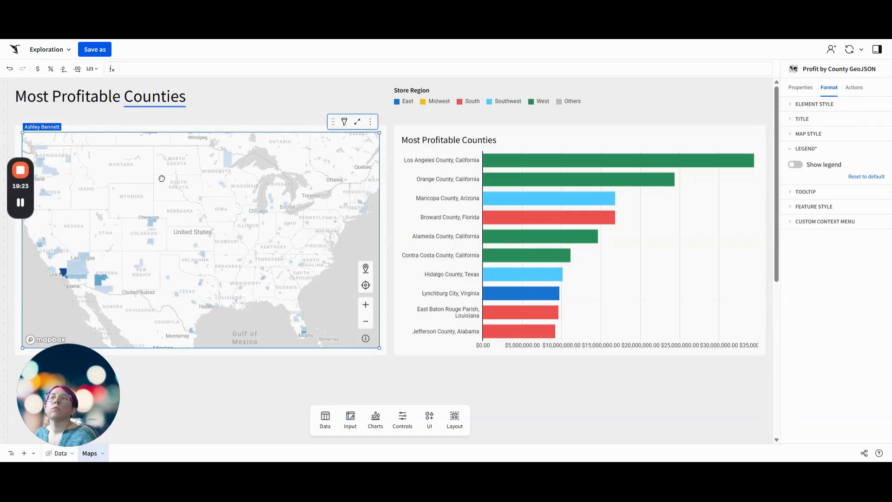
left_click(853, 89)
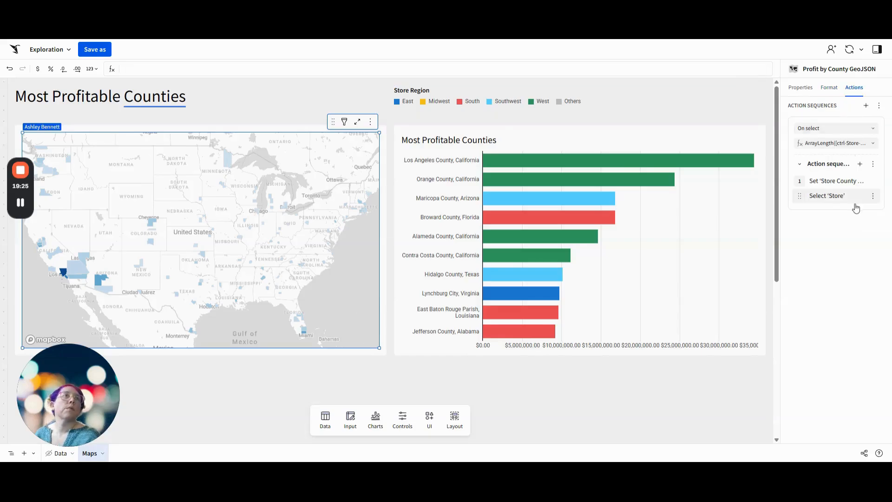
left_click(837, 181)
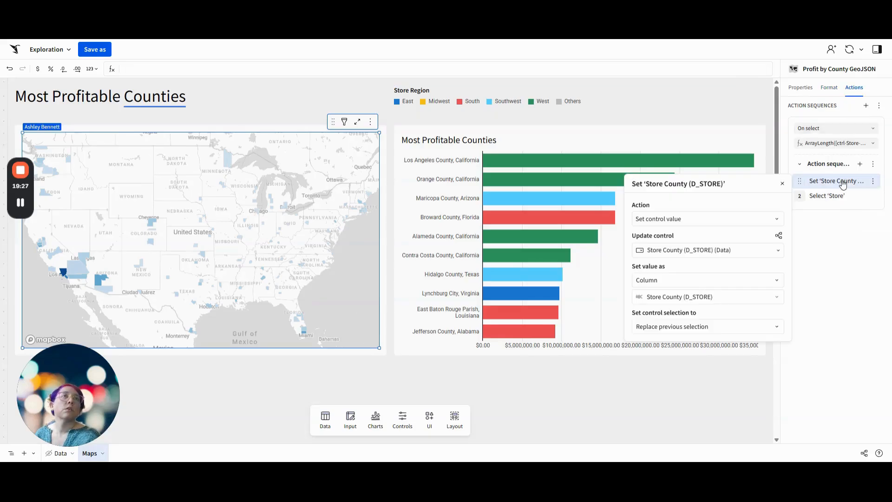
left_click(855, 244)
left_click(47, 456)
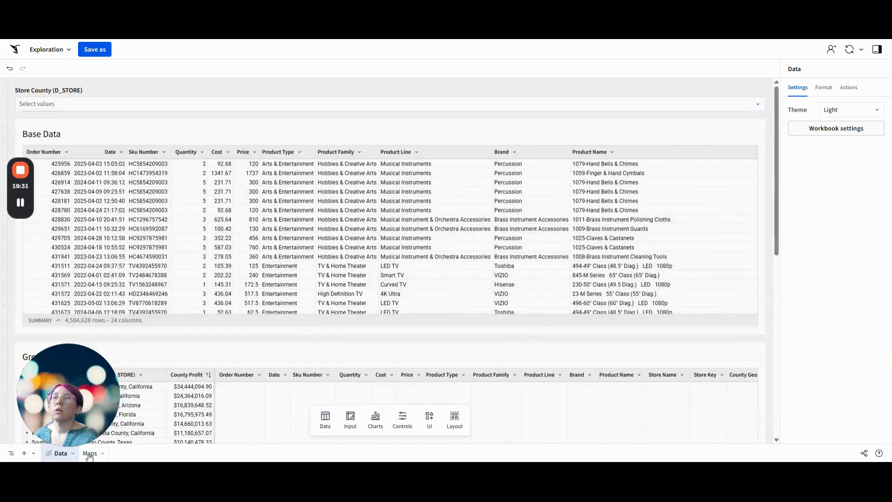
Test the dynamic heading on the Maps page by selecting the large county east of Los Angeles and returning to the county map
left_click(91, 453)
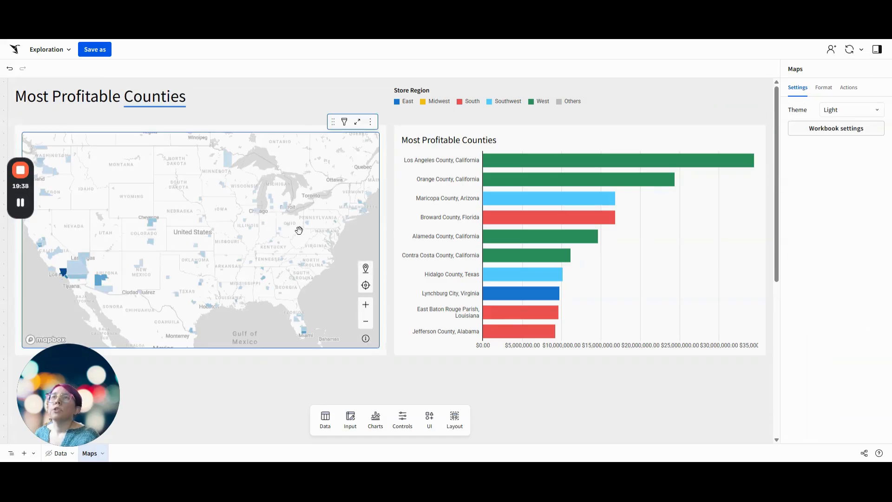
left_click(84, 263)
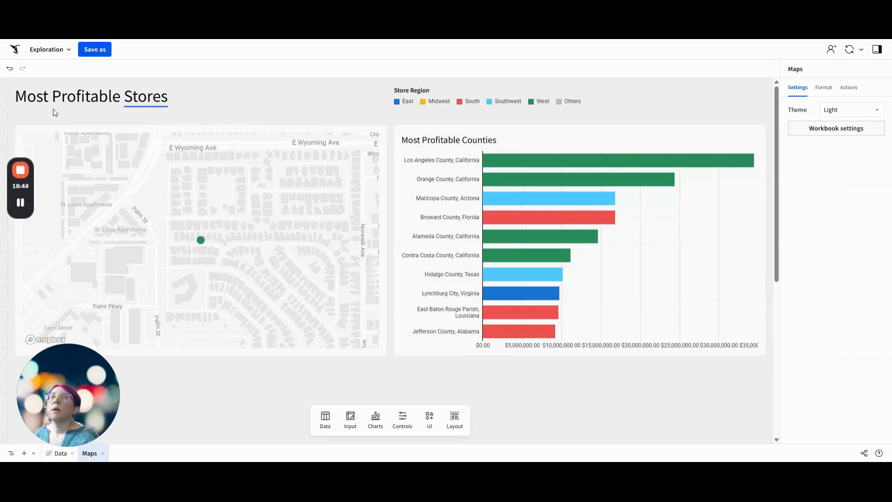
left_click(169, 175)
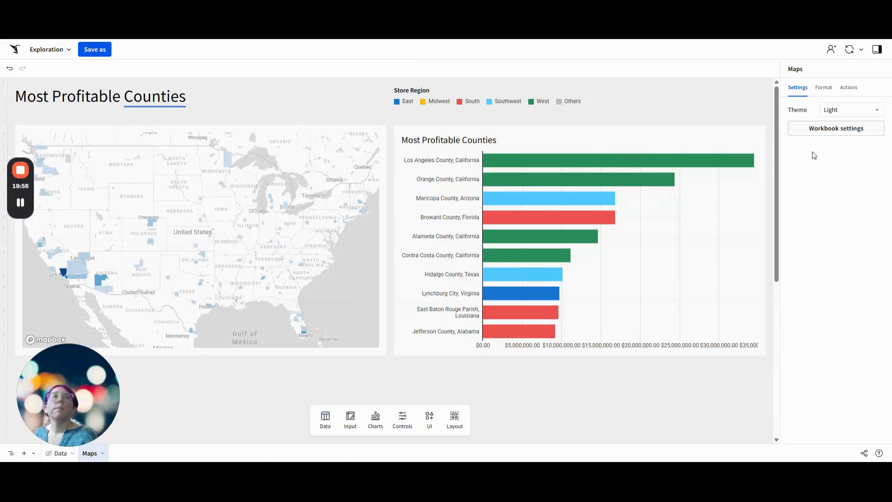
Switch the workbook theme to Dark and set its sequential colors to the light-to-dark purple palette
left_click(832, 112)
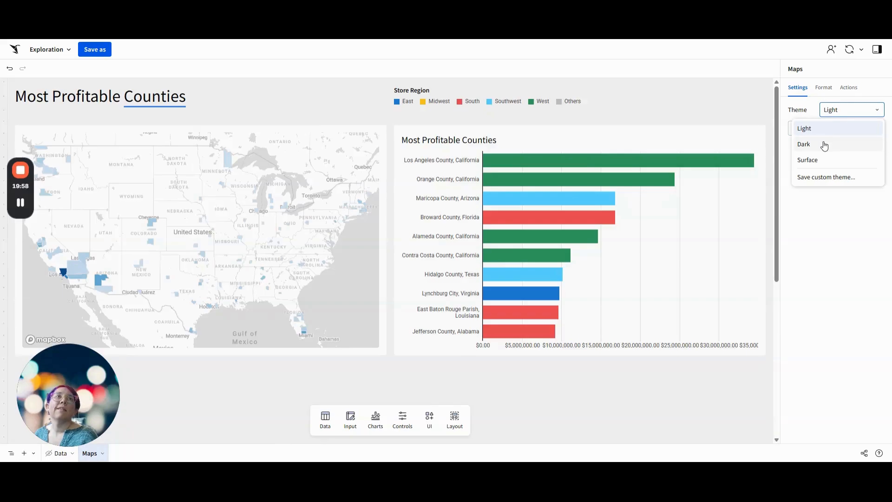
left_click(824, 146)
left_click(830, 133)
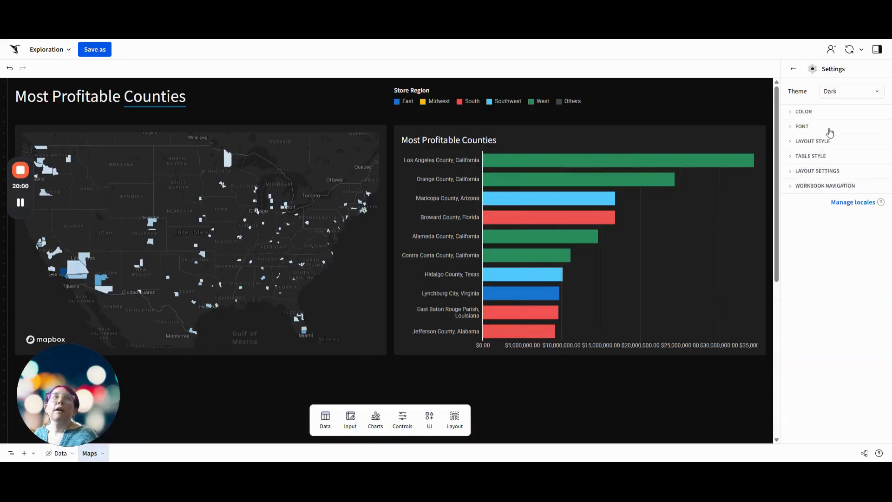
left_click(836, 114)
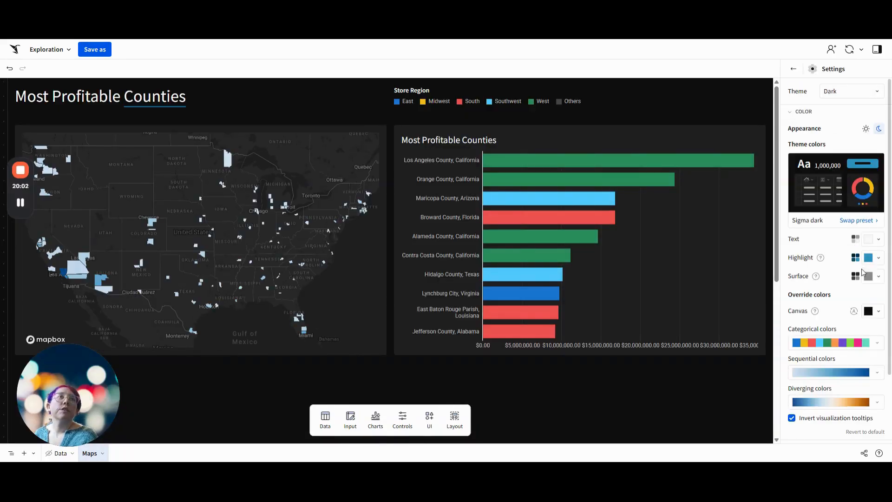
left_click(832, 372)
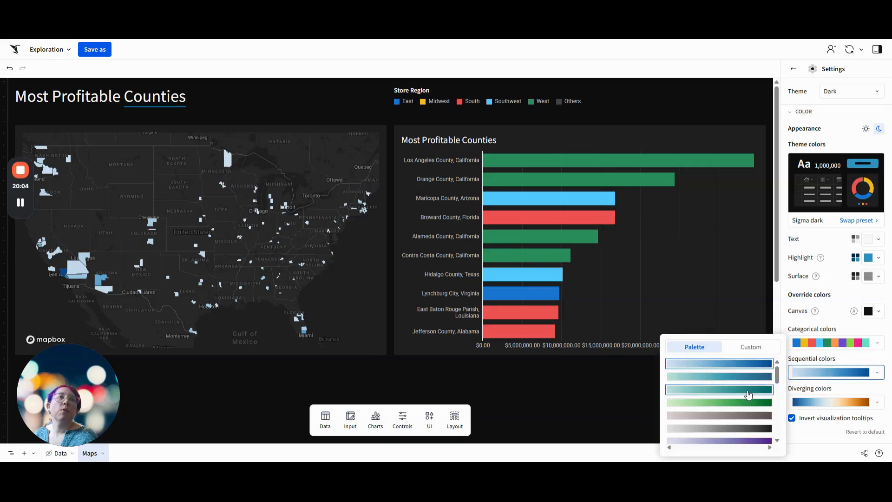
scroll(747, 399, "up", 5)
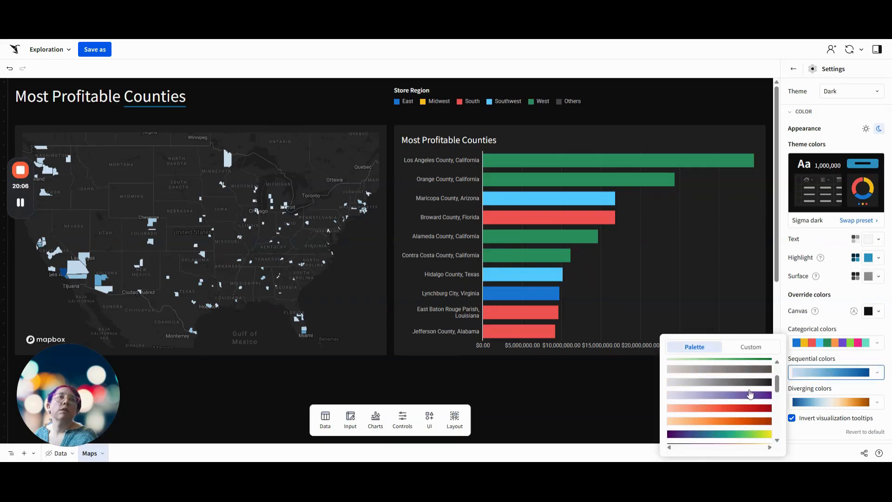
left_click(746, 398)
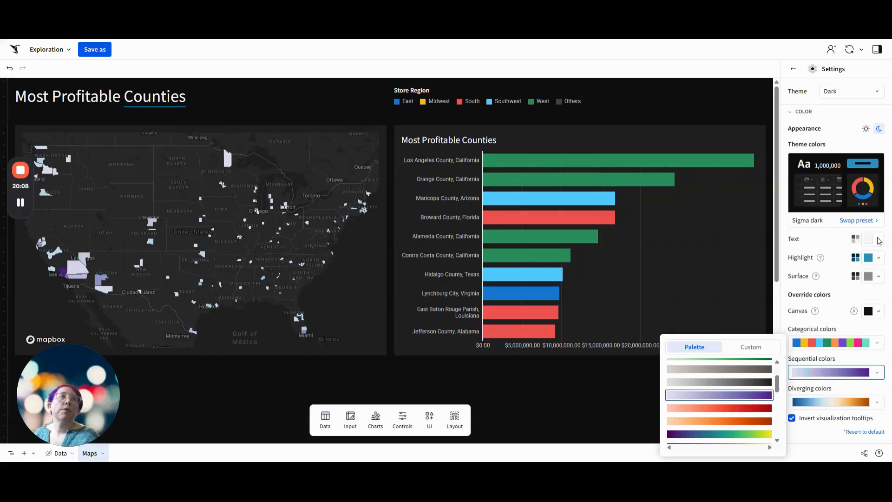
Swap the theme color preset to the dark purple Crystal preset
left_click(854, 222)
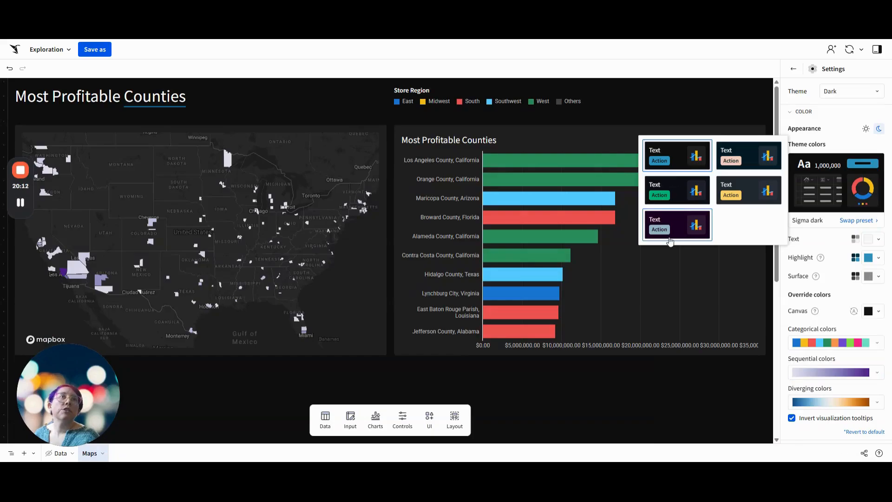
left_click(680, 232)
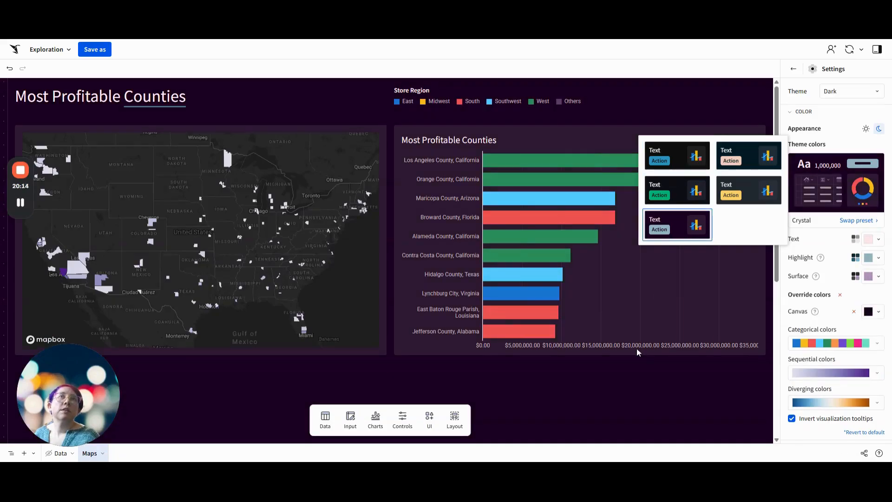
left_click(675, 397)
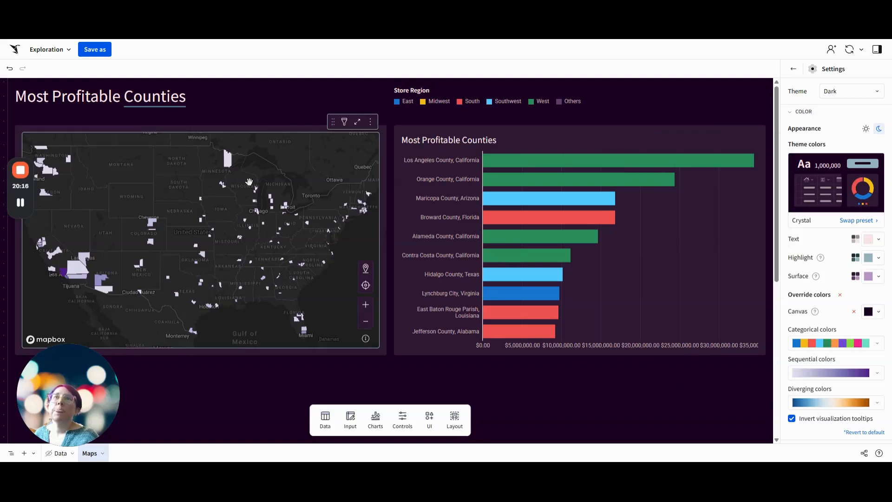
Test drilling into Los Angeles County from both the map and the bar chart, returning to the county map each time
left_click(64, 271)
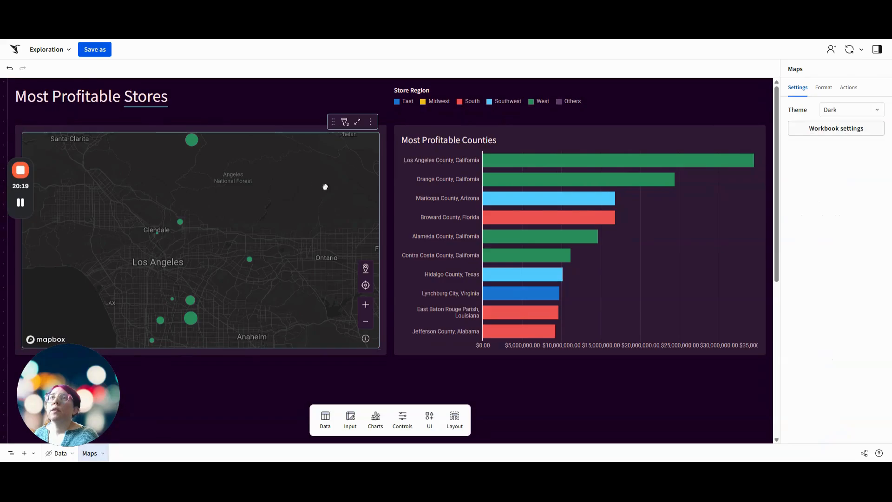
left_click(325, 187)
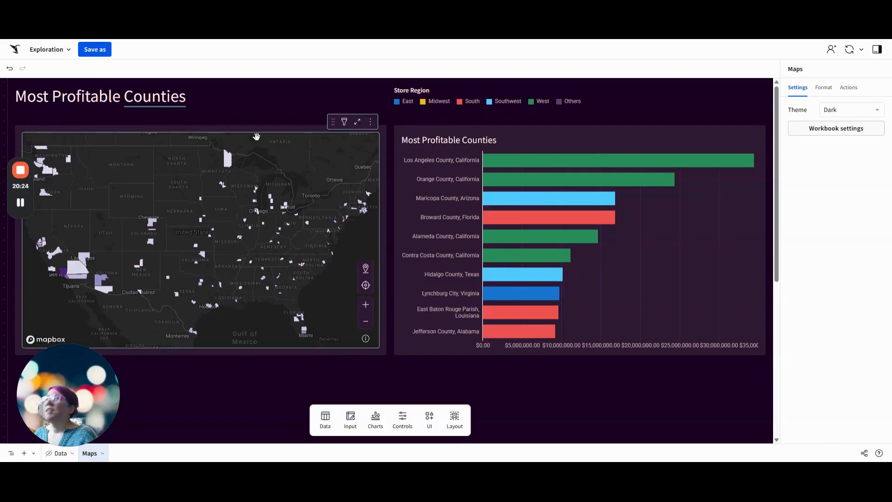
mouse_move(35, 234)
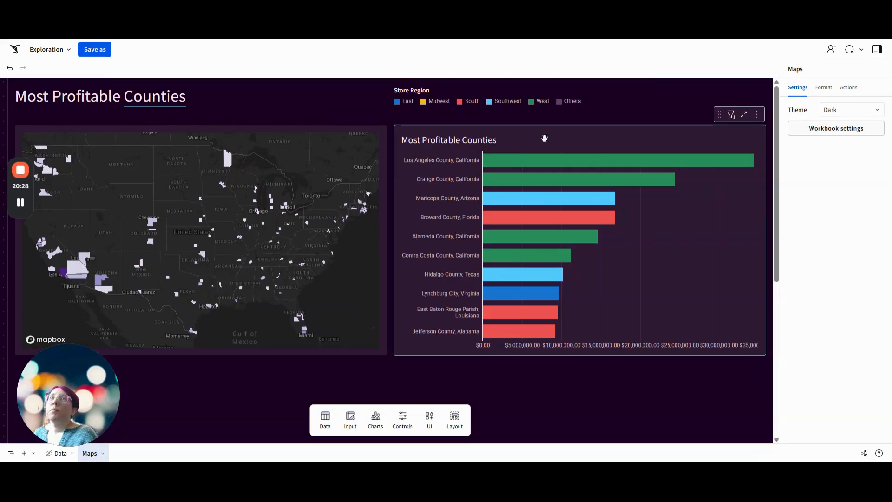
left_click(612, 168)
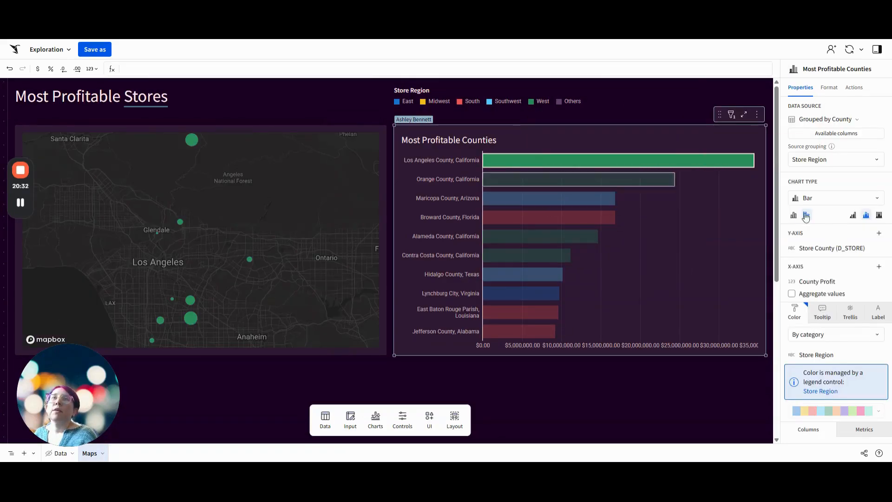
left_click(713, 256)
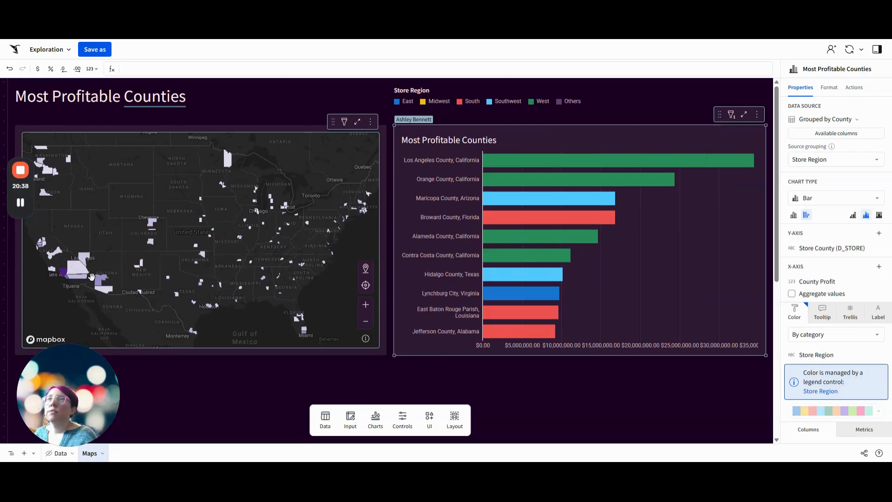
Drill into Maricopa County, Arizona on the map, inspect its store points around Phoenix, and return to the county map
left_click(98, 287)
left_click(227, 393)
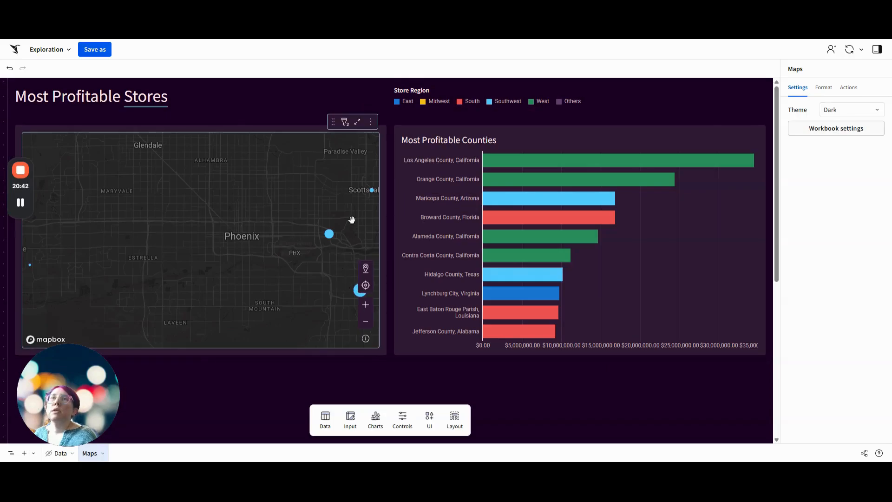
mouse_move(359, 295)
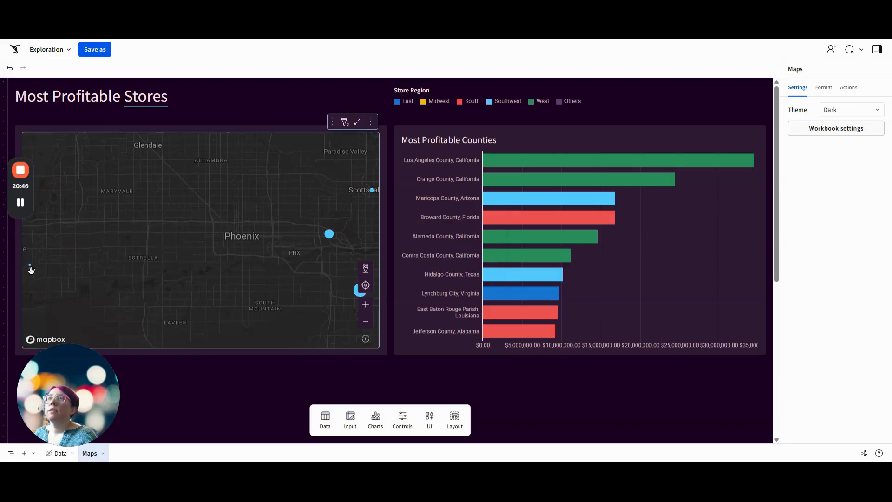
mouse_move(30, 268)
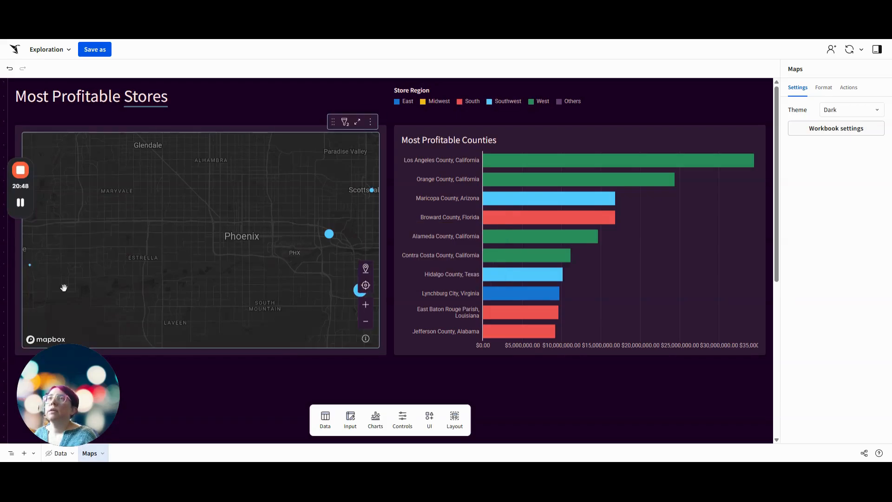
left_click(196, 239)
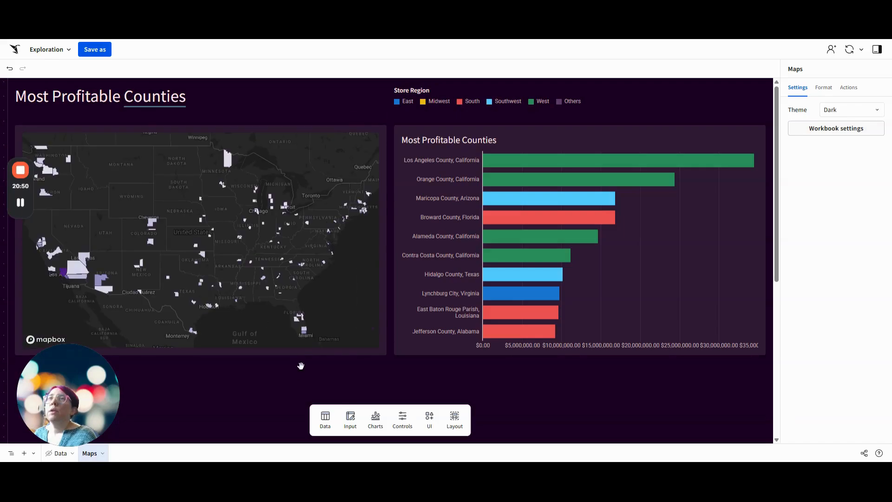
mouse_move(24, 181)
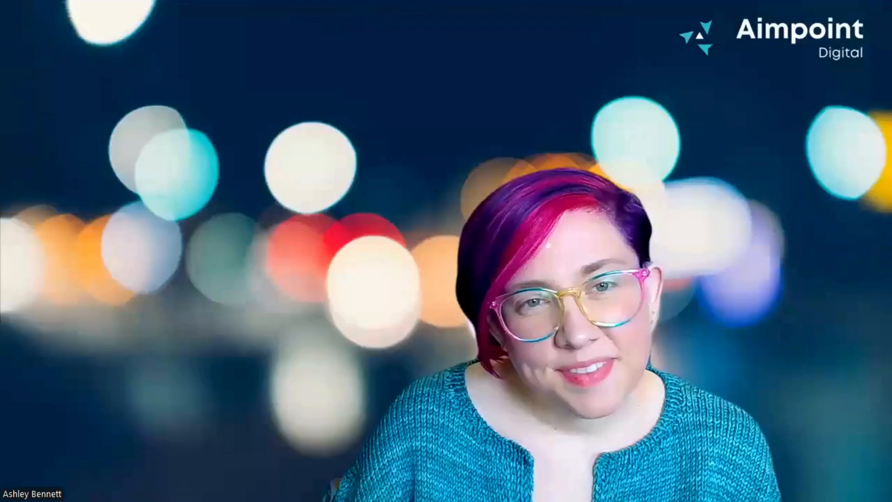